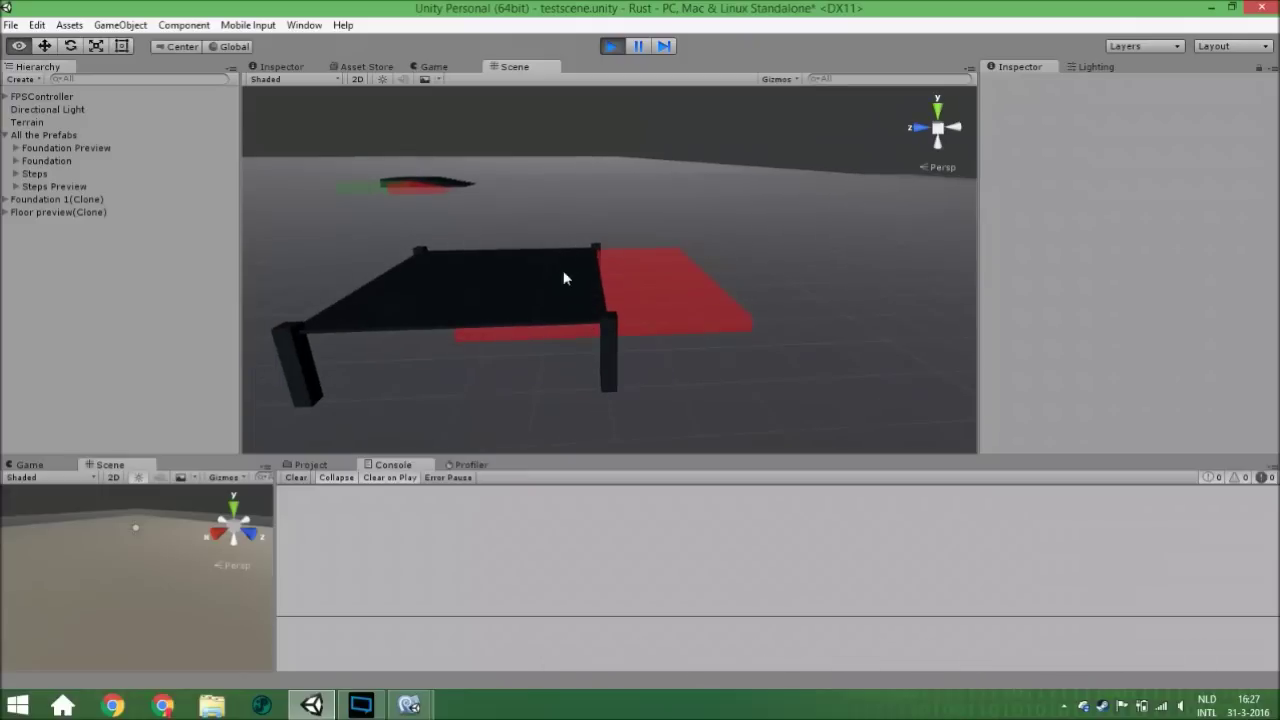
Pause the game, nudge the Floor preview clone along Z beside the foundation, then stop play mode.
{"action": "right_click_drag", "start_coordinate": [563, 252], "coordinate": [558, 262]}
{"action": "left_click", "coordinate": [639, 48]}
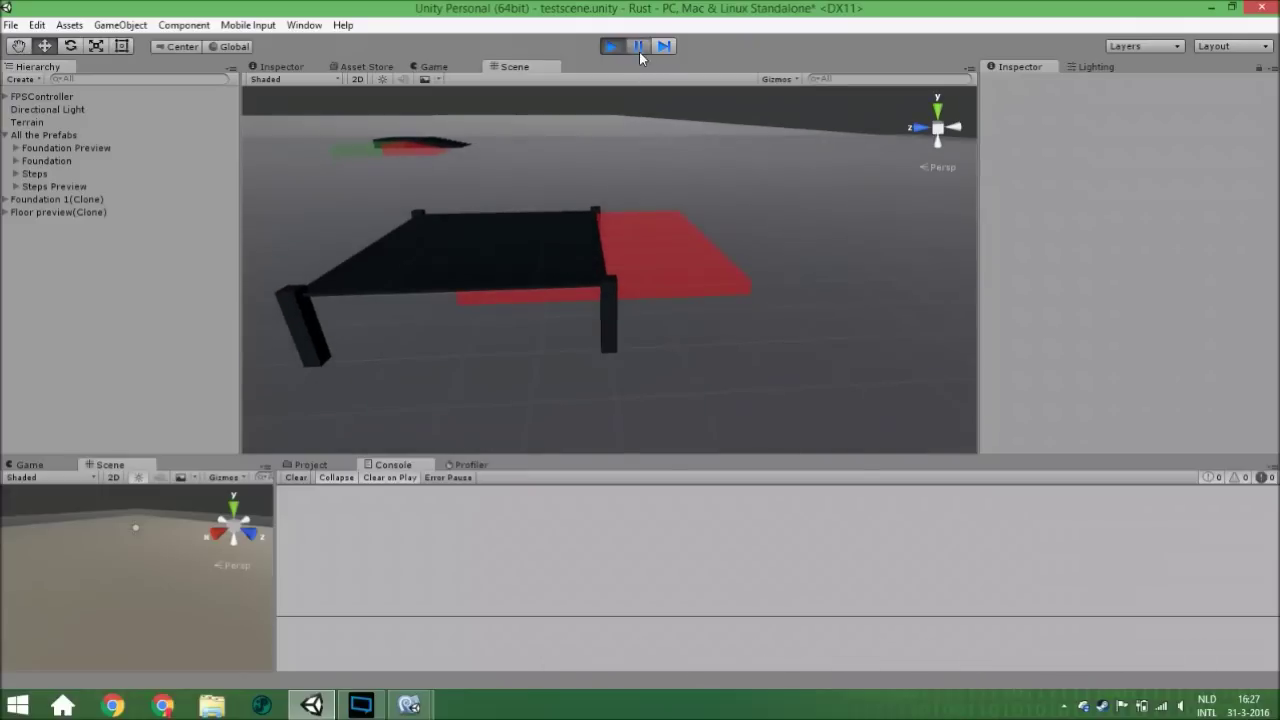
{"action": "left_click", "coordinate": [83, 212]}
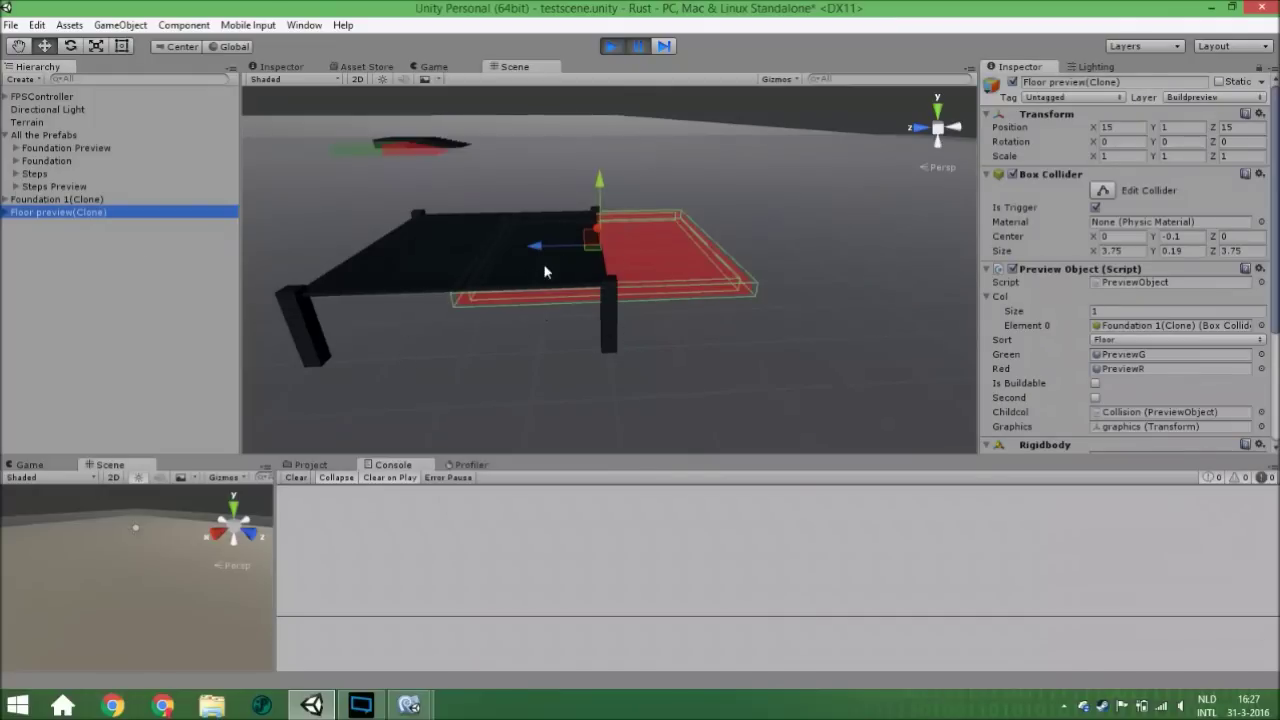
{"action": "left_click_drag", "start_coordinate": [535, 248], "coordinate": [646, 238]}
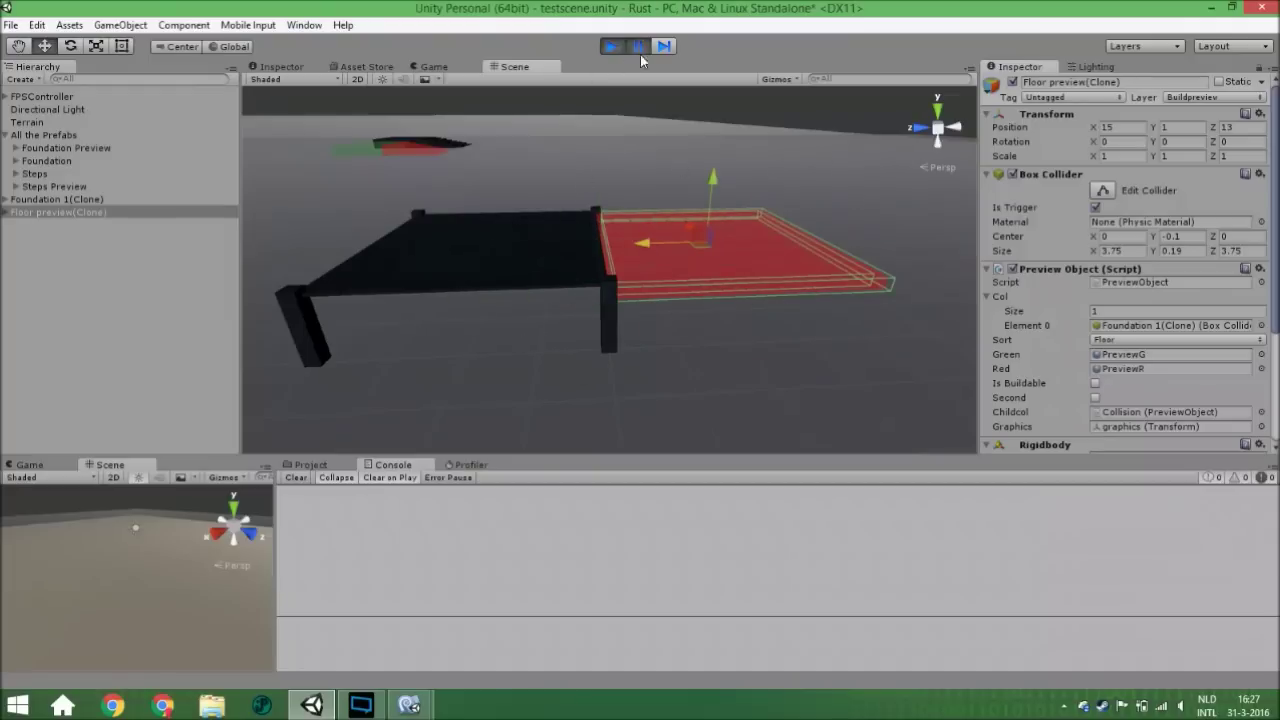
{"action": "left_click", "coordinate": [609, 44]}
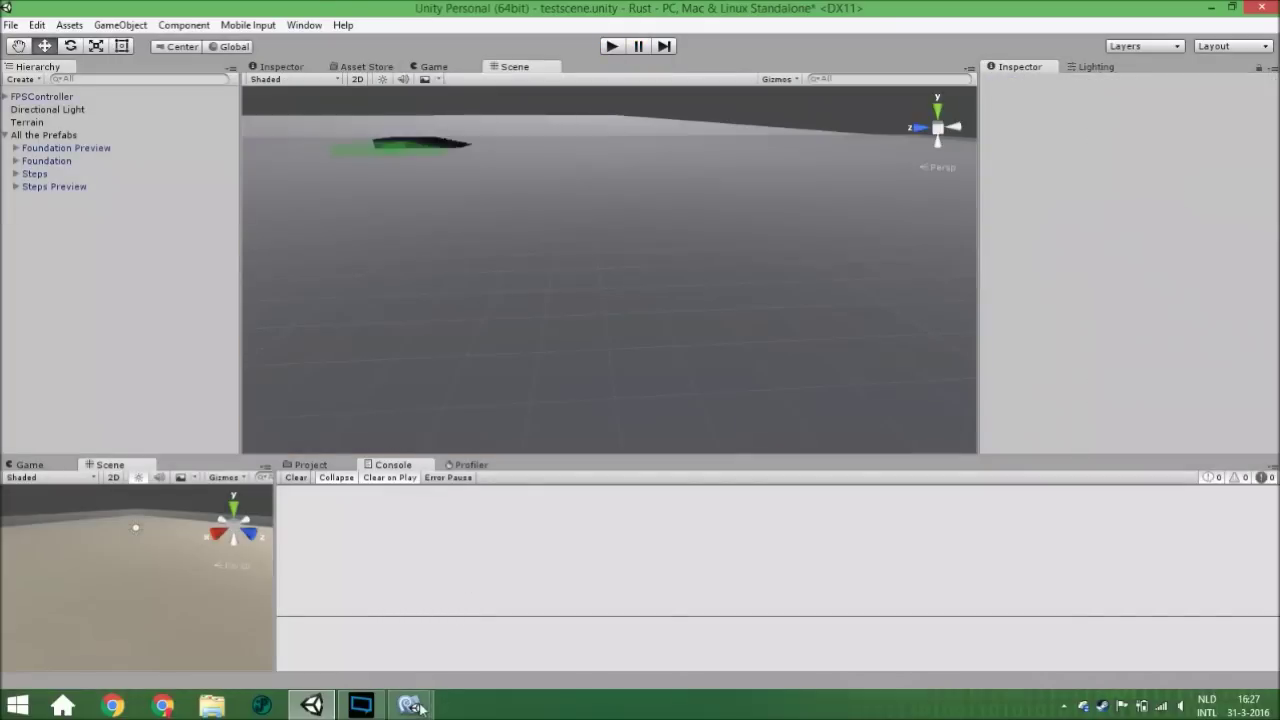
Begin a public MCFace enum after the class with the values None and Up.
{"action": "mouse_move", "coordinate": [409, 705]}
{"action": "left_click", "coordinate": [289, 655]}
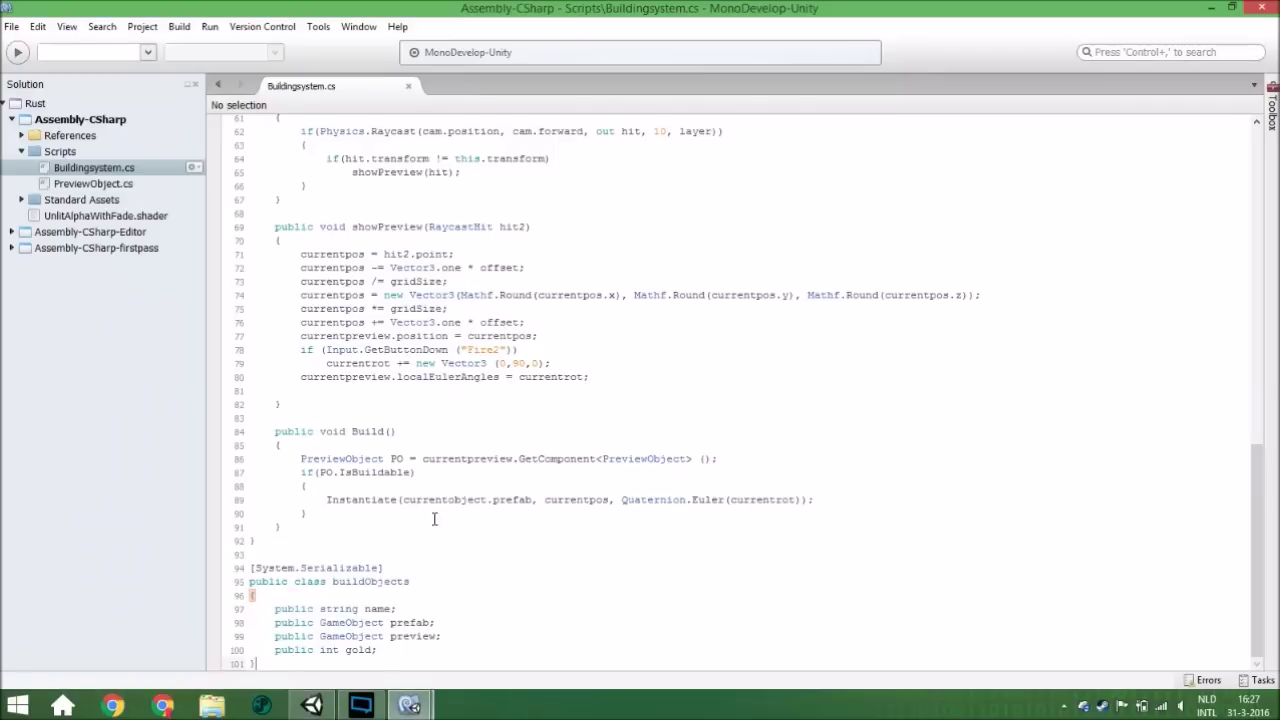
{"action": "key", "text": "Return"}
{"action": "key", "text": "Return"}
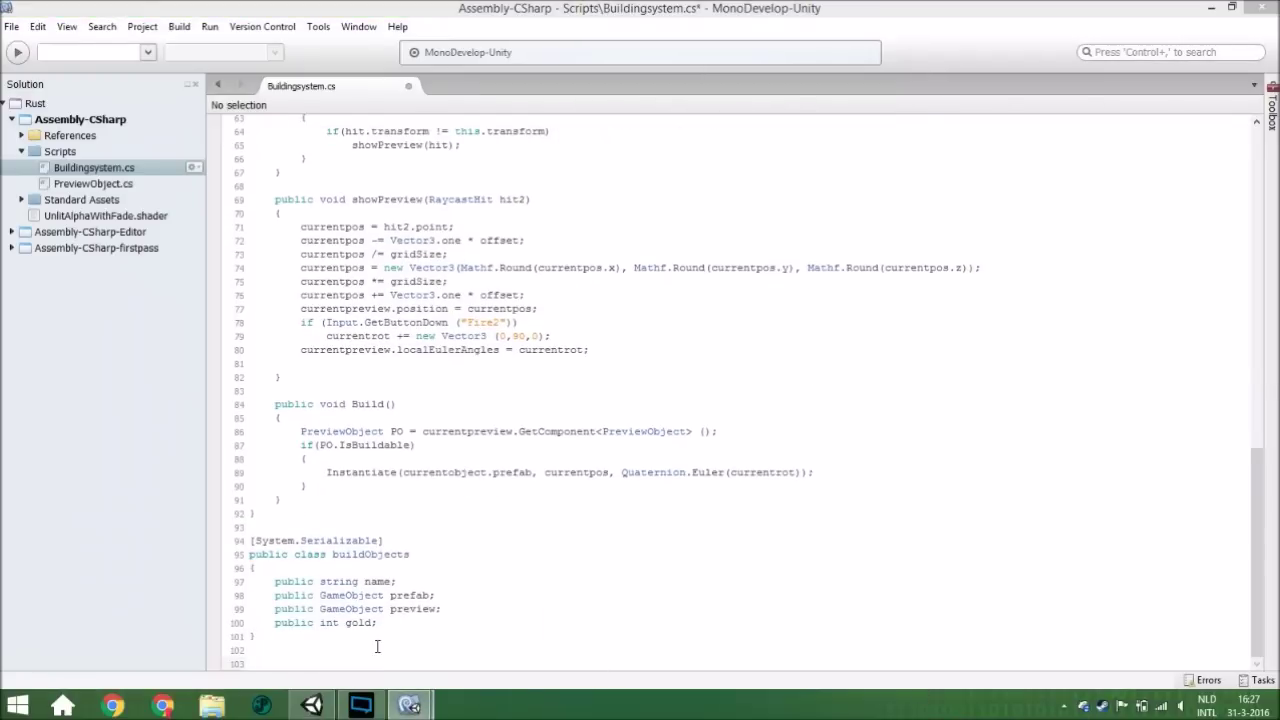
{"action": "type", "text": "pu"}
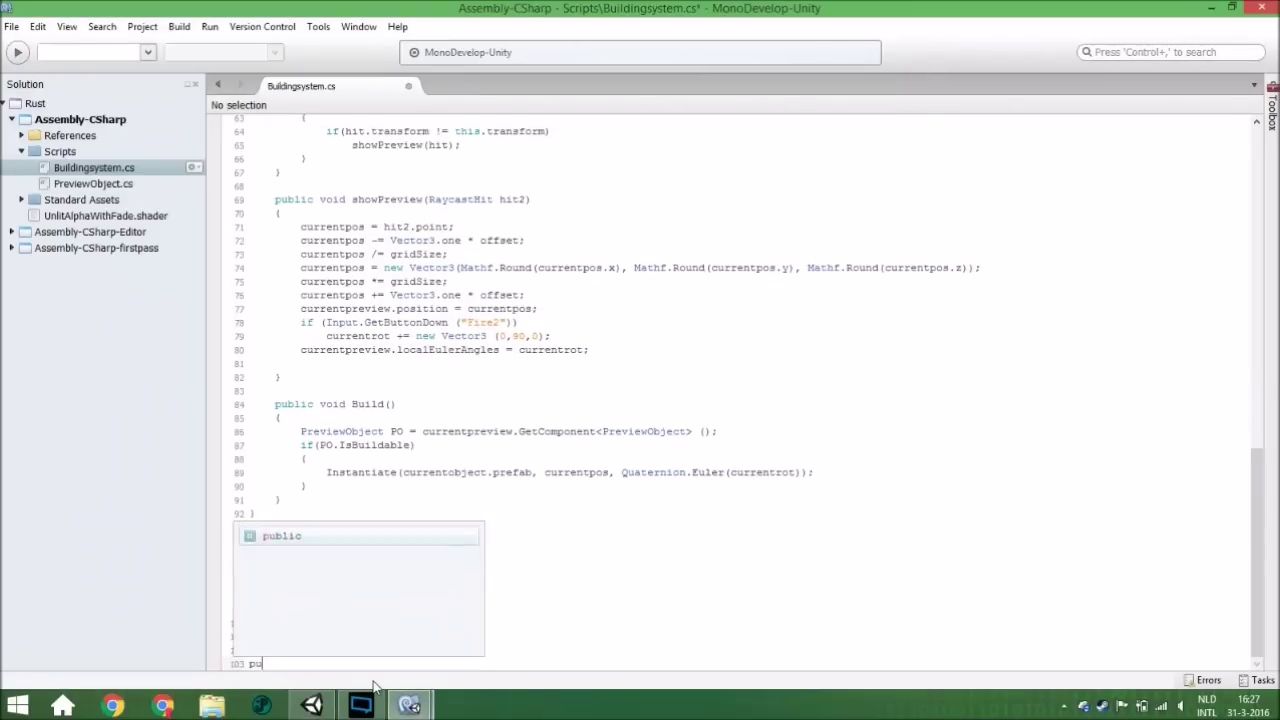
{"action": "type", "text": "blic enum "}
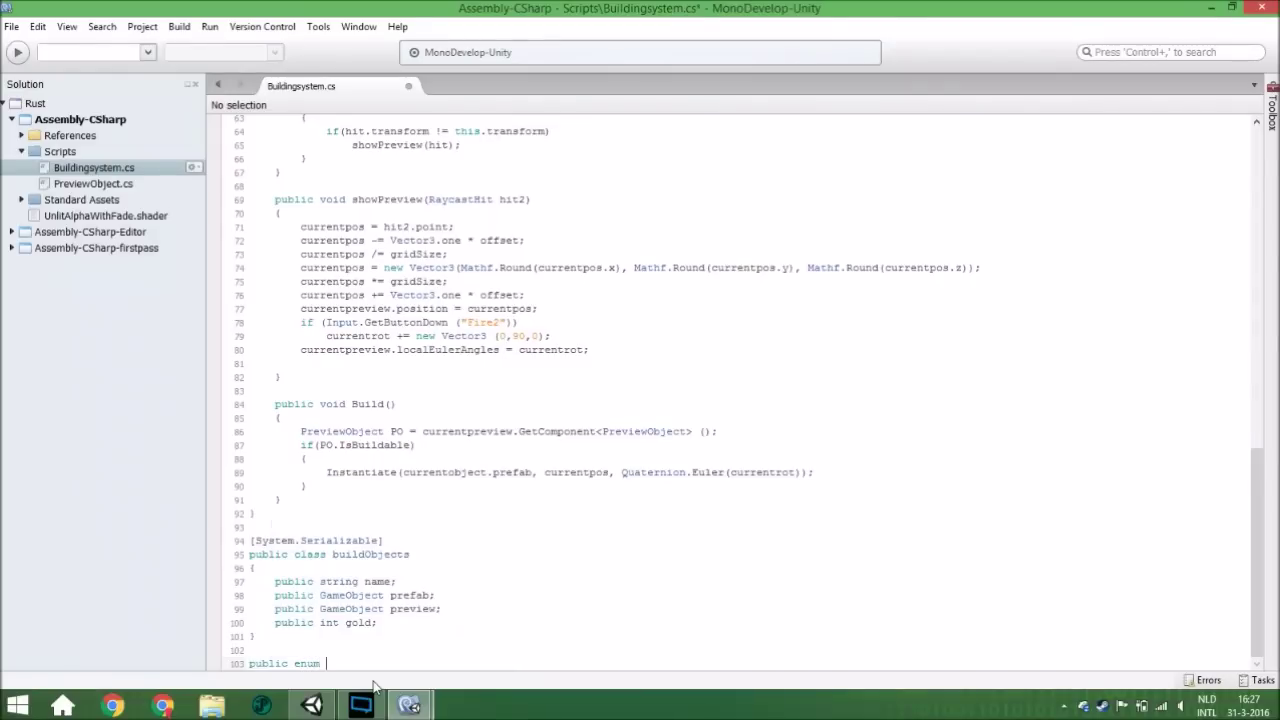
{"action": "type", "text": "MCFace"}
{"action": "key", "text": "Return"}
{"action": "type", "text": "{"}
{"action": "key", "text": "Return"}
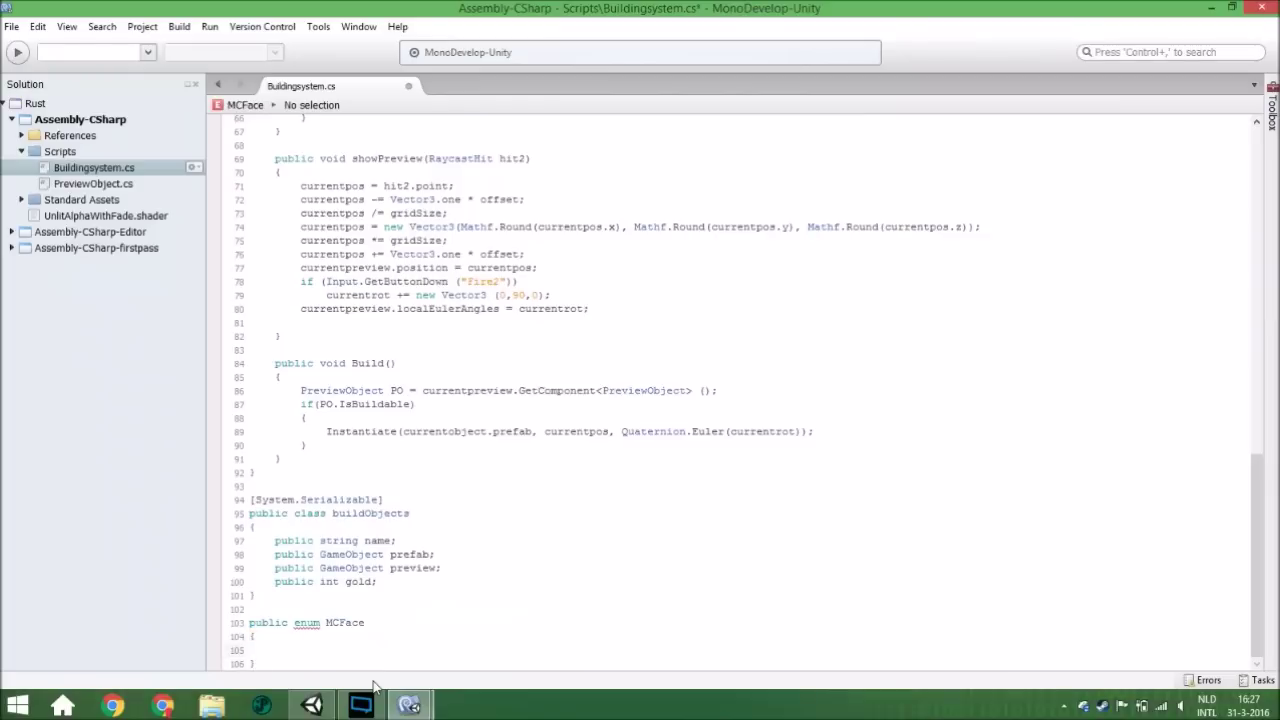
{"action": "type", "text": "None, "}
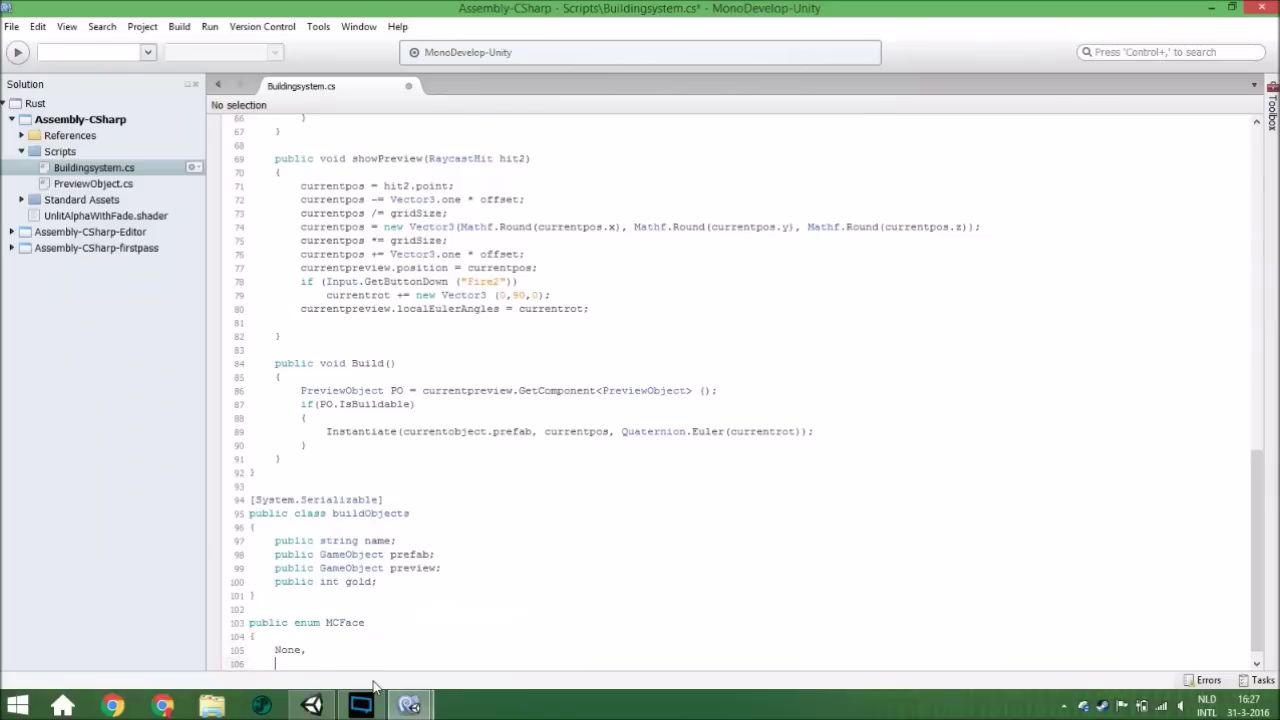
{"action": "type", "text": "Up"}
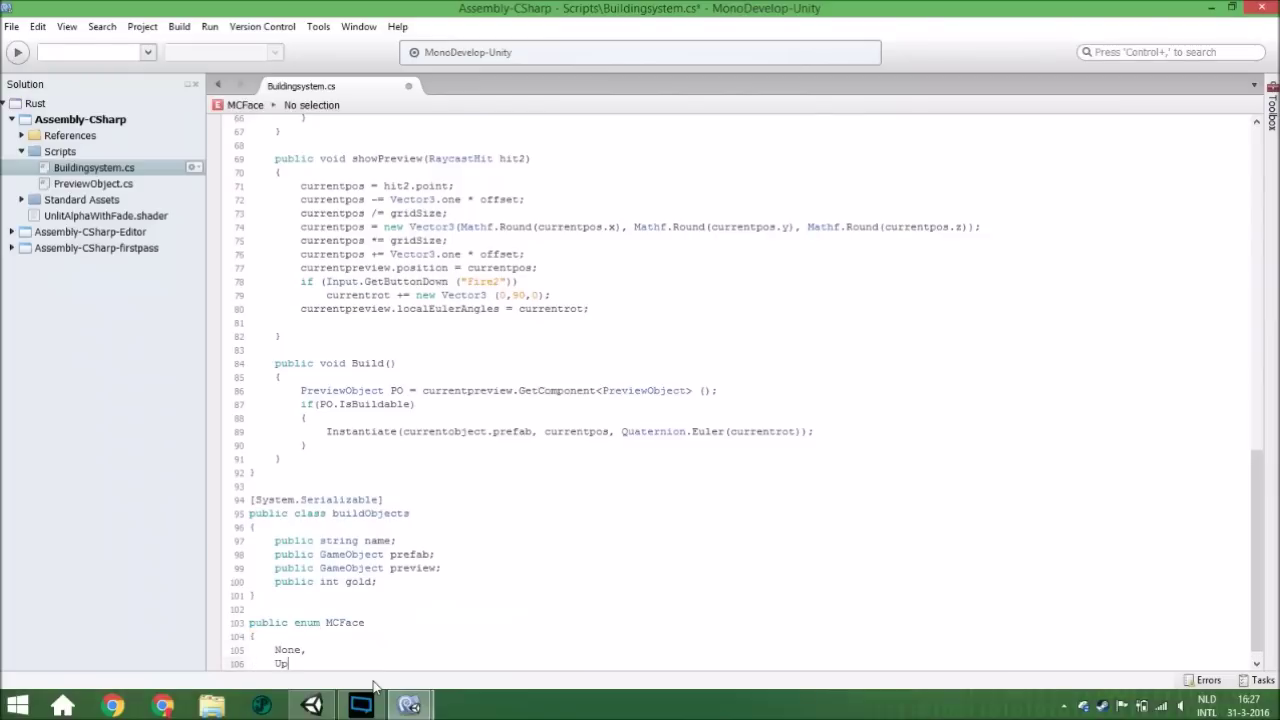
{"action": "type", "text": ","}
Add Down to the enum, replacing its stray period with a comma.
{"action": "key", "text": "Return"}
{"action": "type", "text": "Down."}
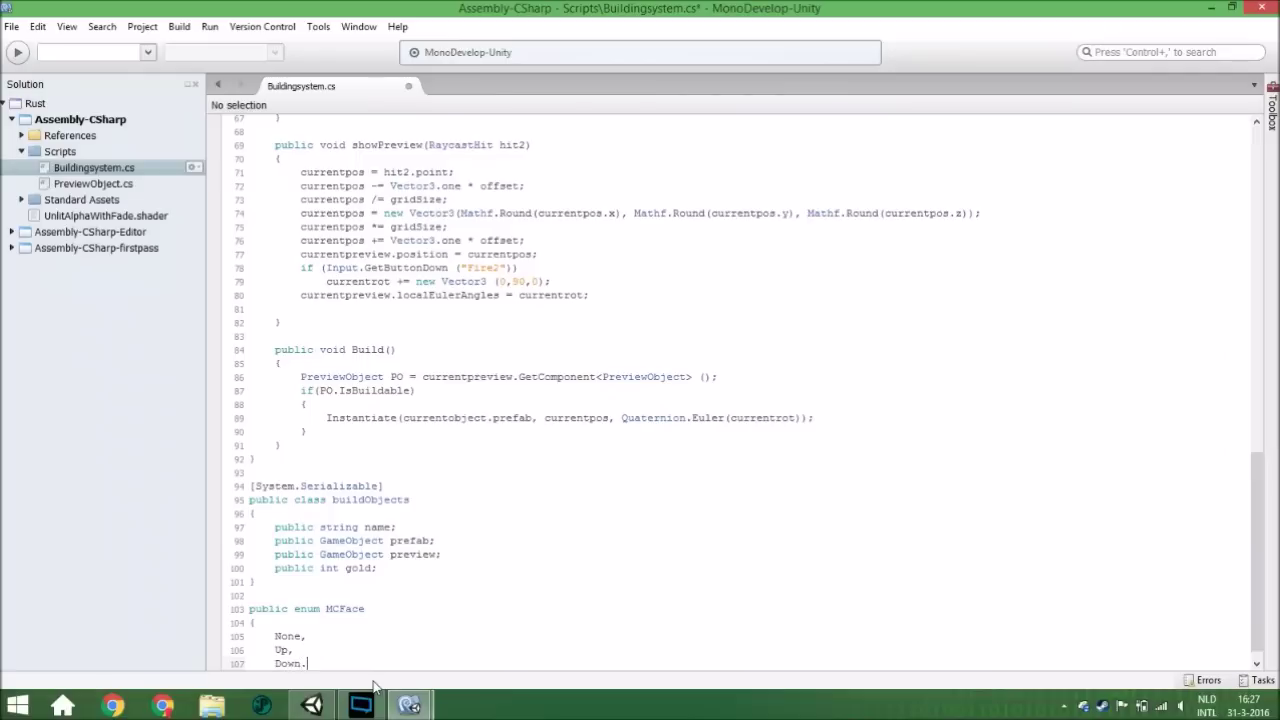
{"action": "key", "text": "Return"}
{"action": "key", "text": "Up"}
{"action": "key", "text": "End"}
{"action": "key", "text": "BackSpace"}
{"action": "type", "text": ","}
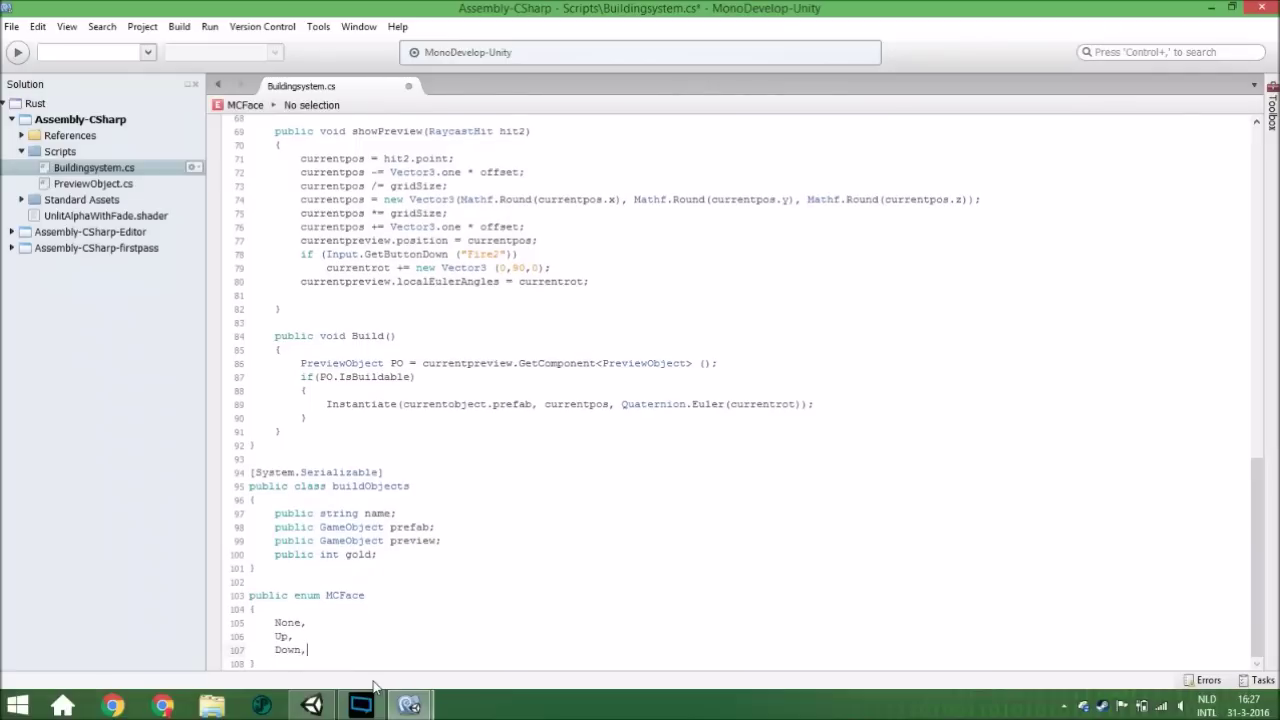
Finish the enum with East, West, North and South.
{"action": "key", "text": "Down"}
{"action": "type", "text": "East,"}
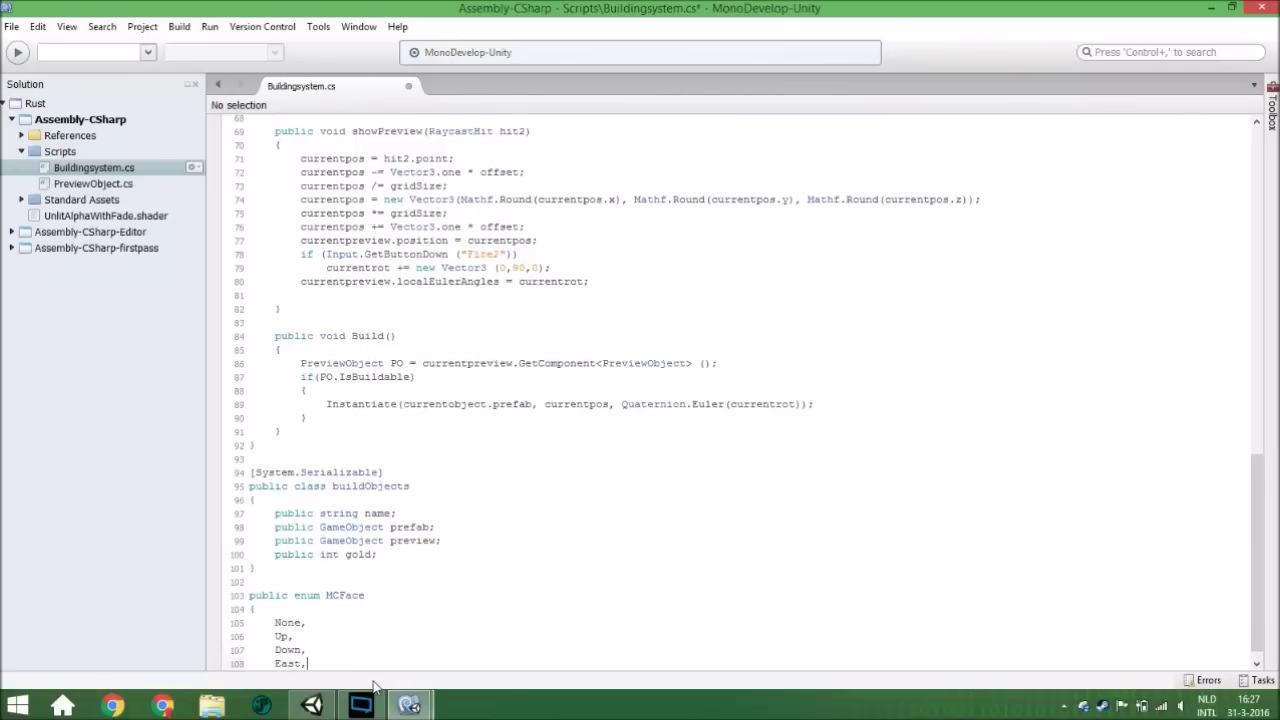
{"action": "key", "text": "Return"}
{"action": "type", "text": "wes"}
{"action": "key", "text": "BackSpace"}
{"action": "key", "text": "BackSpace"}
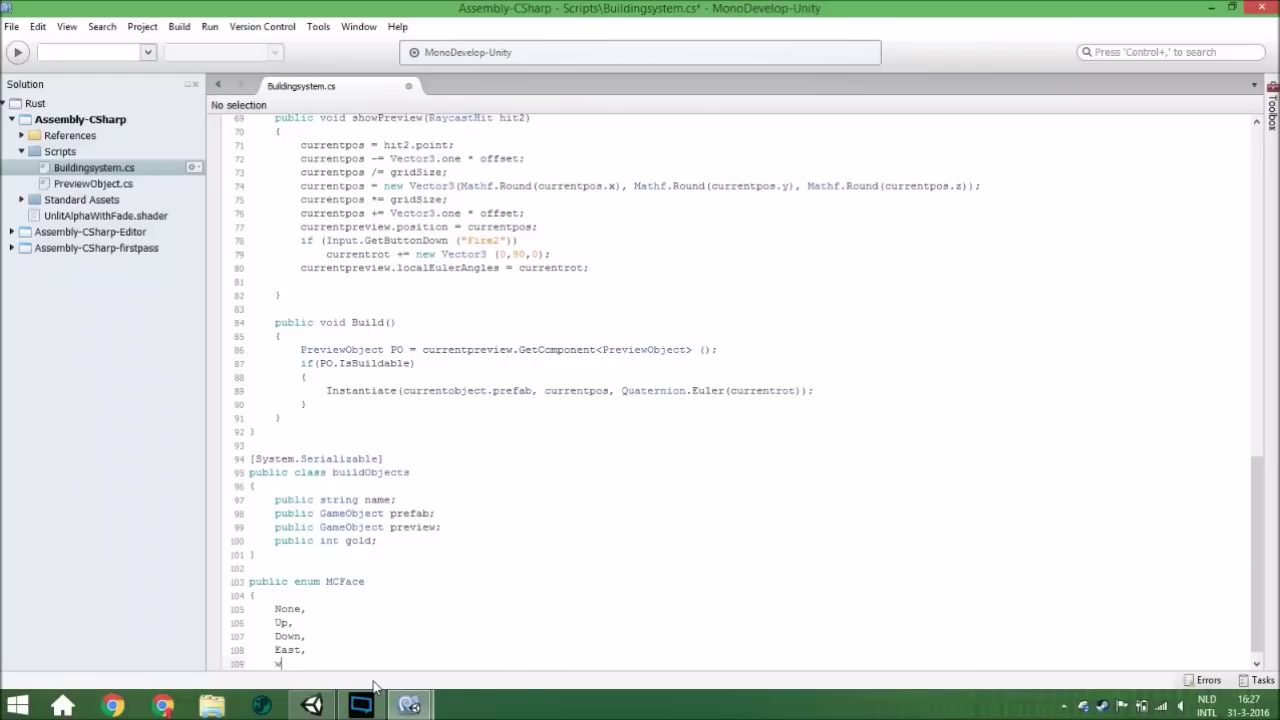
{"action": "key", "text": "BackSpace"}
{"action": "type", "text": "West,"}
{"action": "key", "text": "Return"}
{"action": "type", "text": "North"}
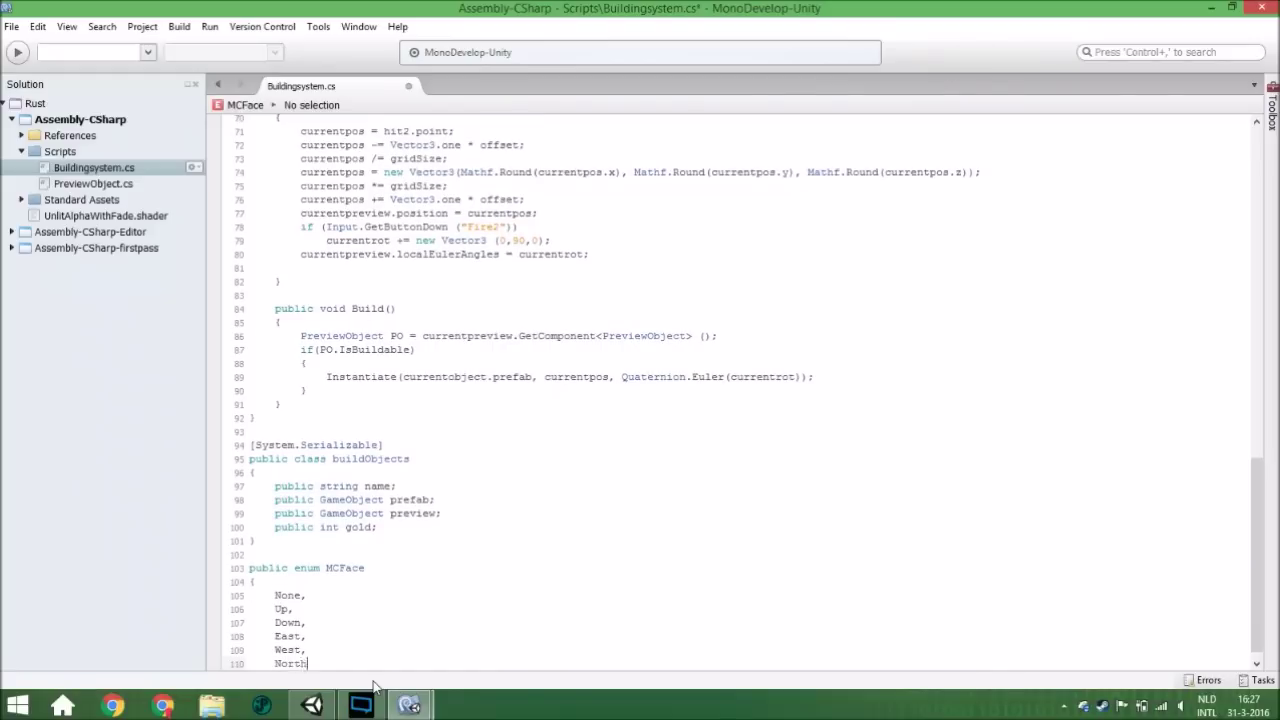
{"action": "type", "text": ","}
{"action": "key", "text": "Return"}
{"action": "type", "text": "Sout"}
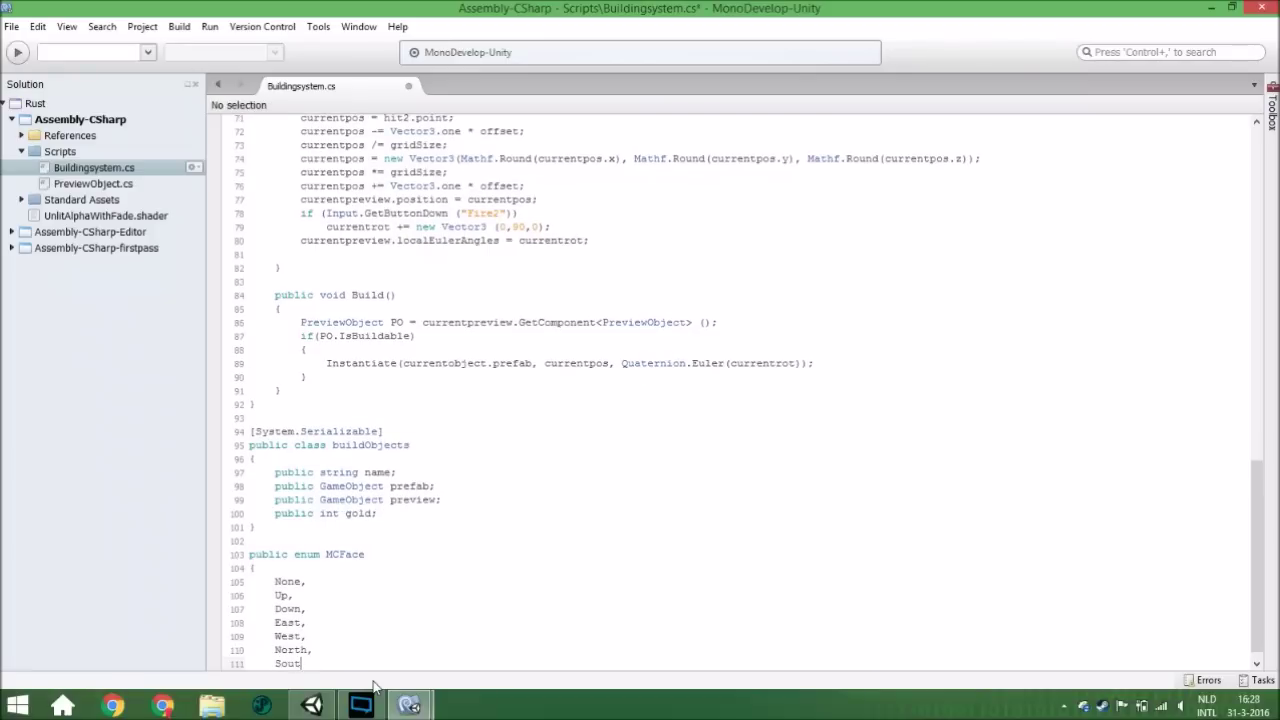
{"action": "type", "text": "h"}
{"action": "scroll", "coordinate": [560, 608], "scroll_direction": "down", "scroll_amount": 1}
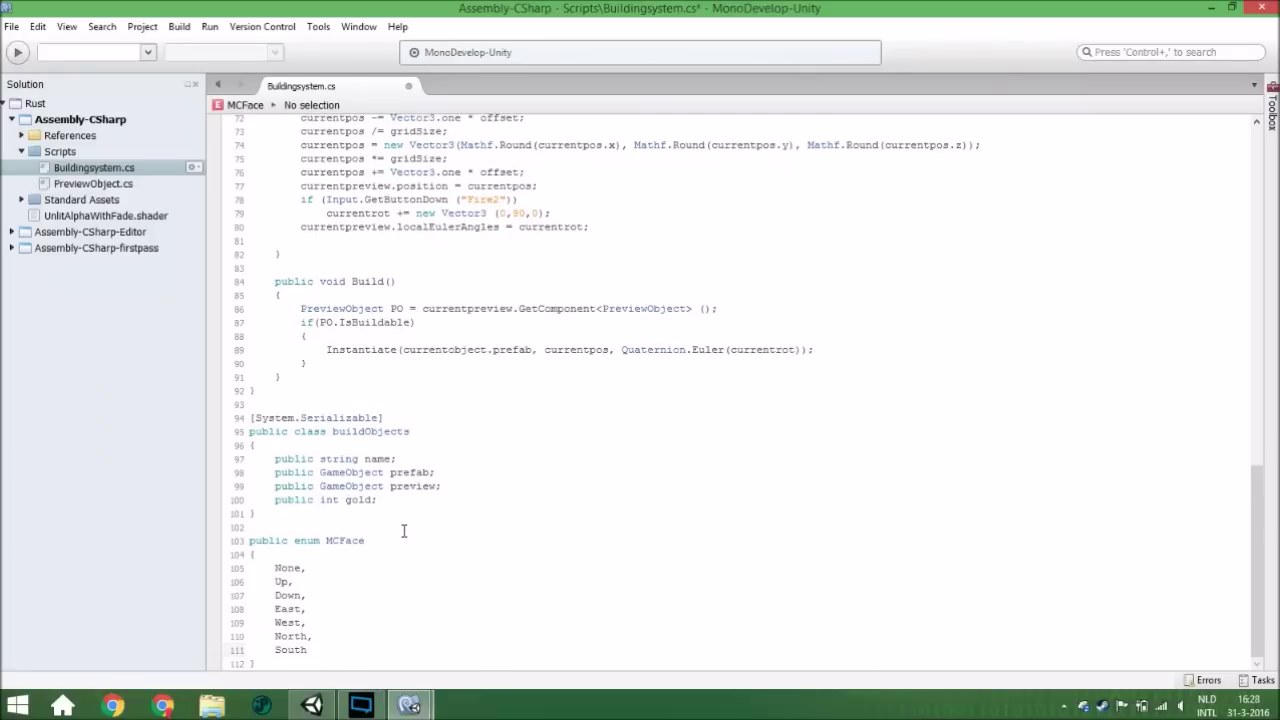
Declare 'public MCFace dir;' below the IsBuilding field and save Buildingsystem.cs.
{"action": "scroll", "coordinate": [404, 531], "scroll_direction": "up", "scroll_amount": 2}
{"action": "scroll", "coordinate": [407, 534], "scroll_direction": "up", "scroll_amount": 15}
{"action": "scroll", "coordinate": [410, 520], "scroll_direction": "up", "scroll_amount": 7}
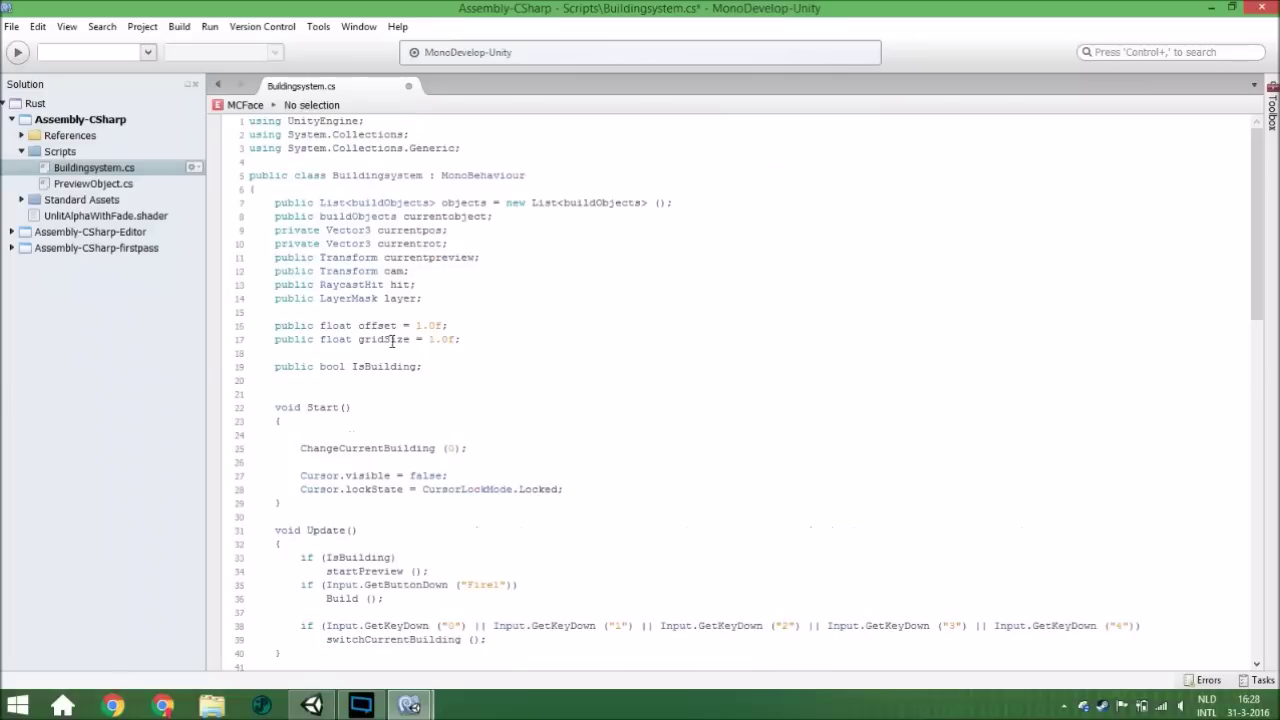
{"action": "left_click", "coordinate": [428, 366]}
{"action": "key", "text": "Return"}
{"action": "key", "text": "Return"}
{"action": "type", "text": "public"}
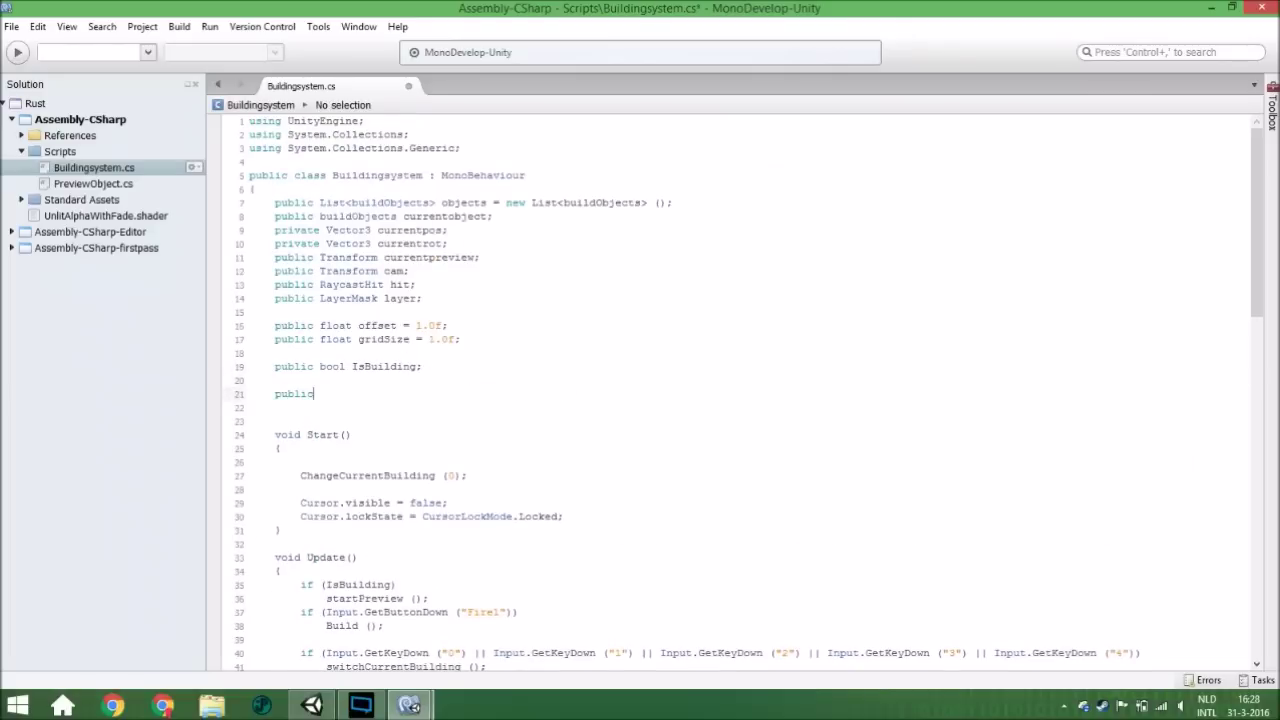
{"action": "type", "text": " mb"}
{"action": "key", "text": "BackSpace"}
{"action": "type", "text": "of "}
{"action": "type", "text": "dir"}
{"action": "type", "text": ";"}
{"action": "key", "text": "ctrl+s"}
{"action": "scroll", "coordinate": [502, 390], "scroll_direction": "down", "scroll_amount": 2}
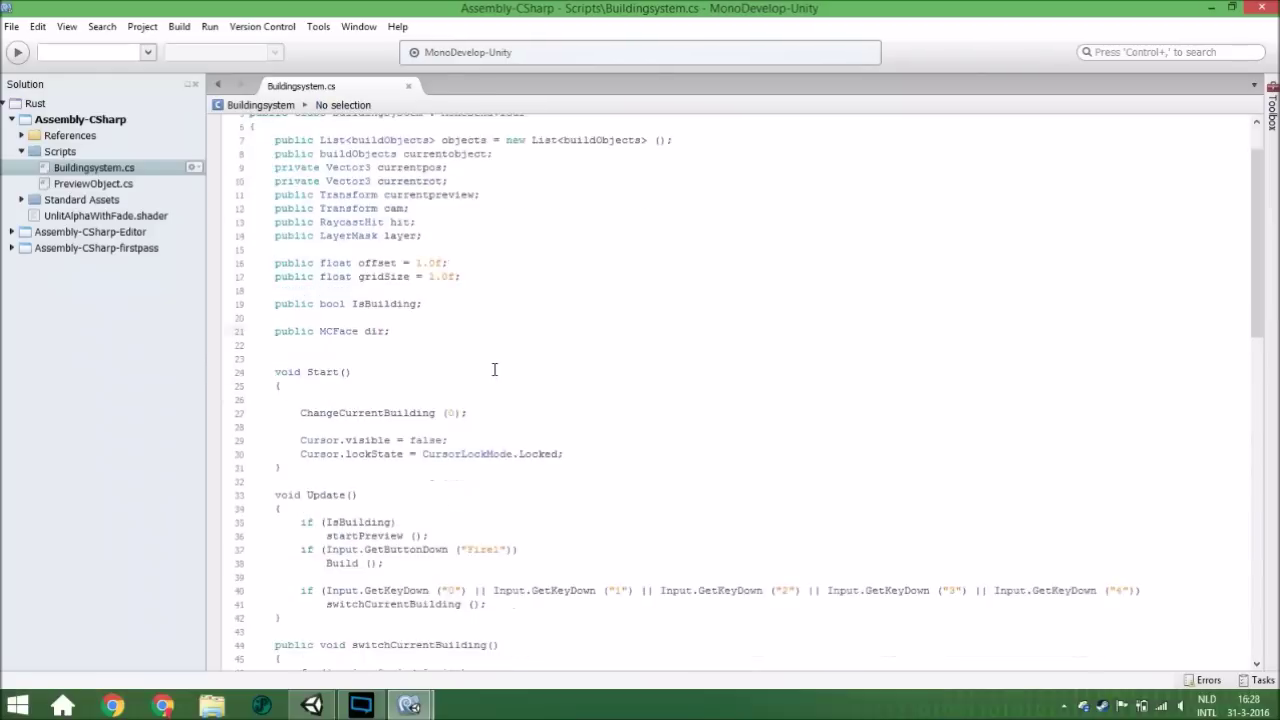
{"action": "scroll", "coordinate": [494, 369], "scroll_direction": "down", "scroll_amount": 6}
{"action": "scroll", "coordinate": [534, 386], "scroll_direction": "down", "scroll_amount": 9}
{"action": "scroll", "coordinate": [510, 390], "scroll_direction": "down", "scroll_amount": 7}
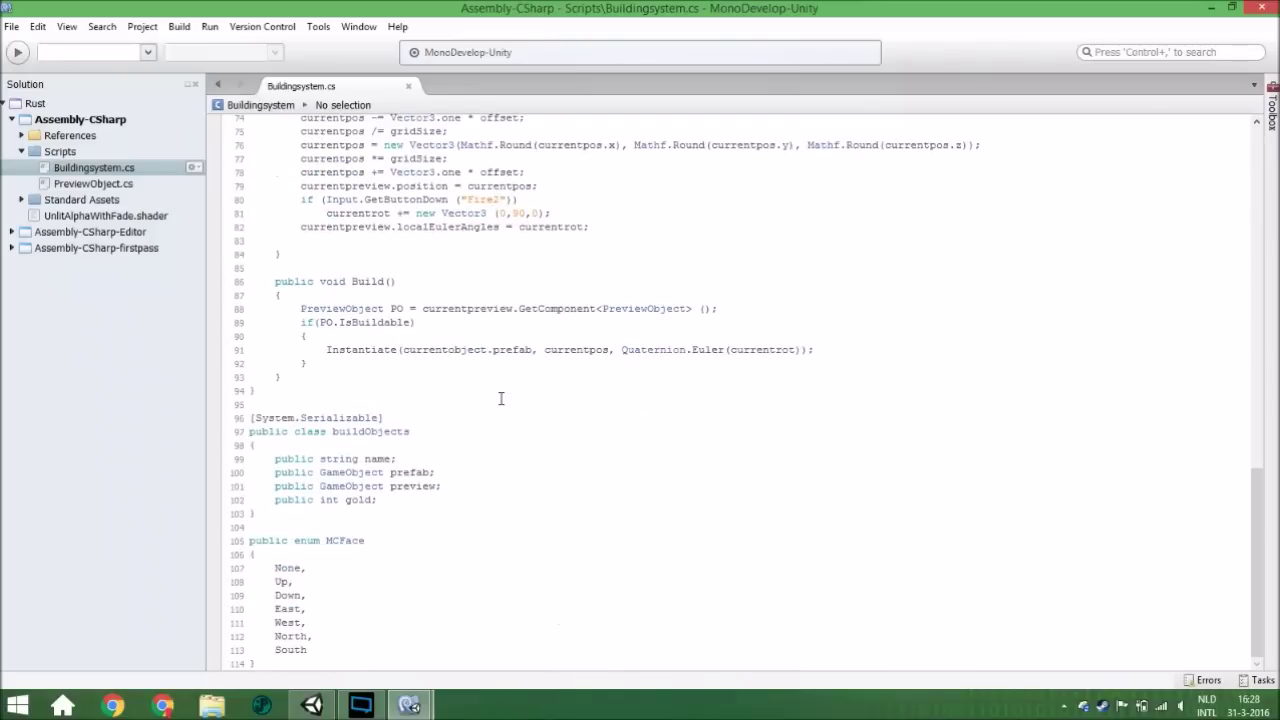
Add a 'public static MCFace GetHitFace(RaycastHit hit)' method signature after Build.
{"action": "left_click", "coordinate": [308, 384]}
{"action": "key", "text": "Return"}
{"action": "key", "text": "Return"}
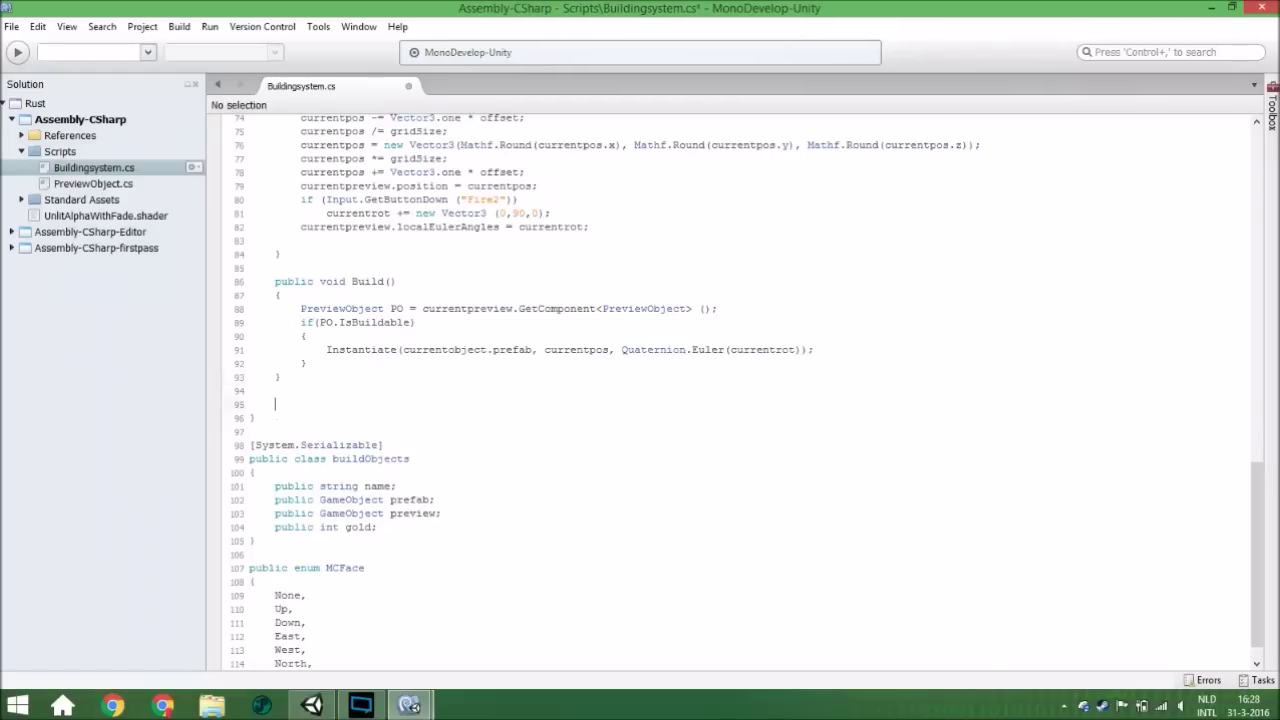
{"action": "type", "text": "pu"}
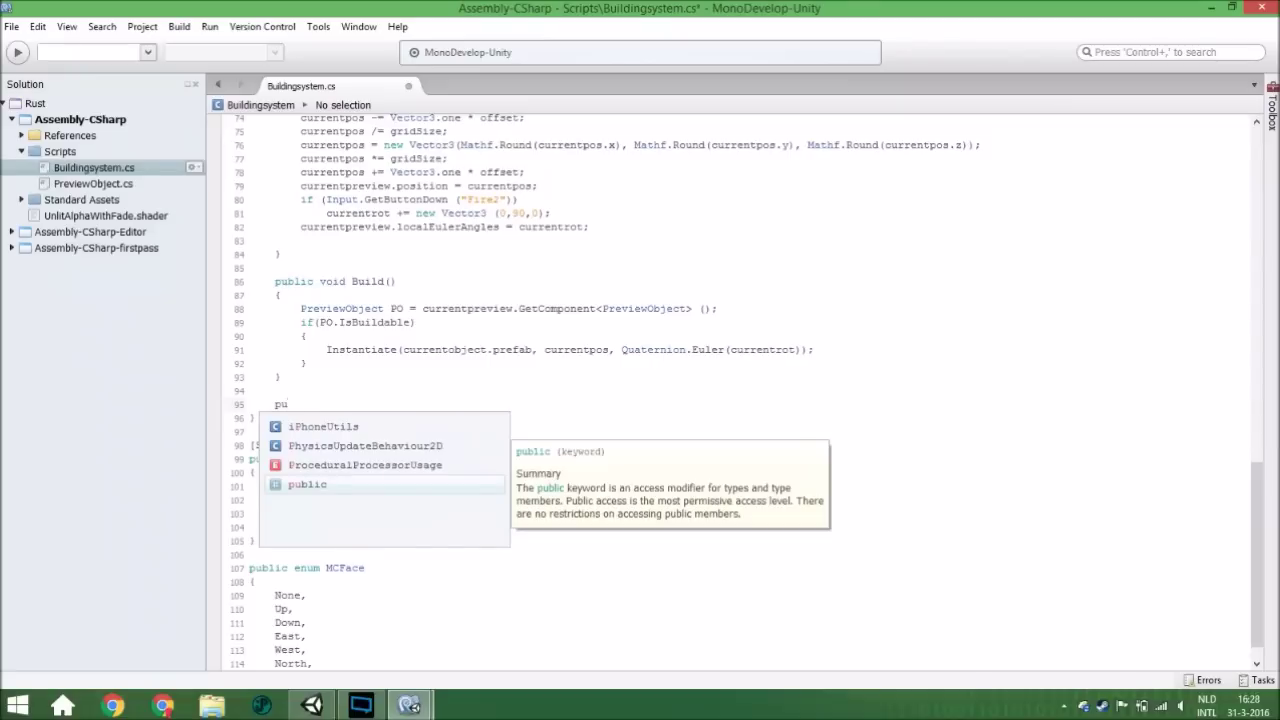
{"action": "type", "text": "blic static "}
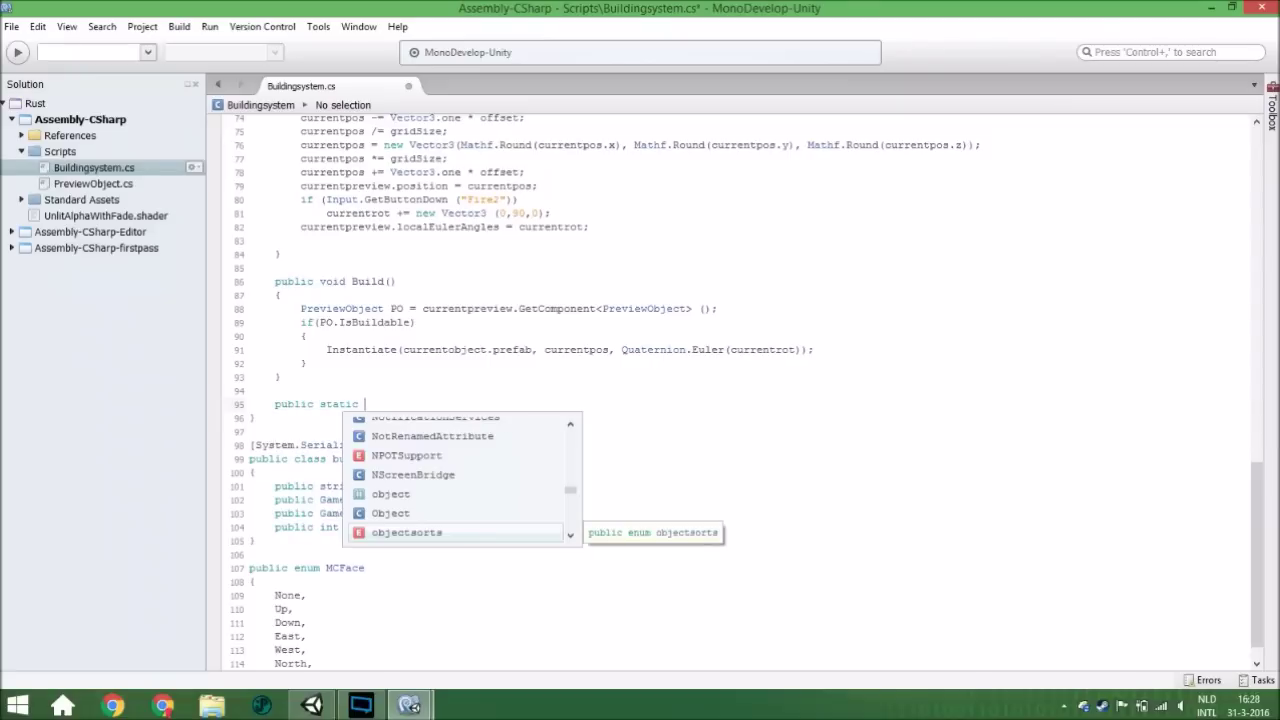
{"action": "type", "text": "MC "}
{"action": "type", "text": "pd"}
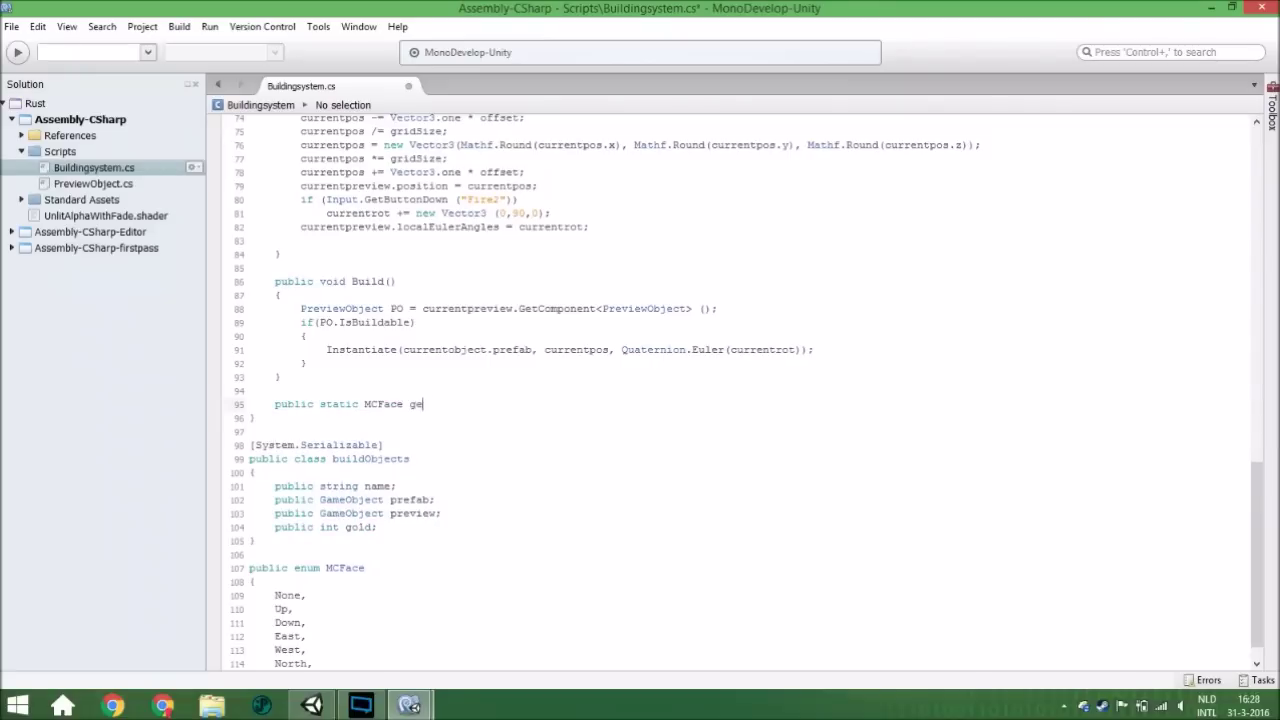
{"action": "key", "text": "BackSpace"}
{"action": "key", "text": "BackSpace"}
{"action": "type", "text": "G"}
{"action": "type", "text": "etHitFace"}
{"action": "type", "text": "(rayca"}
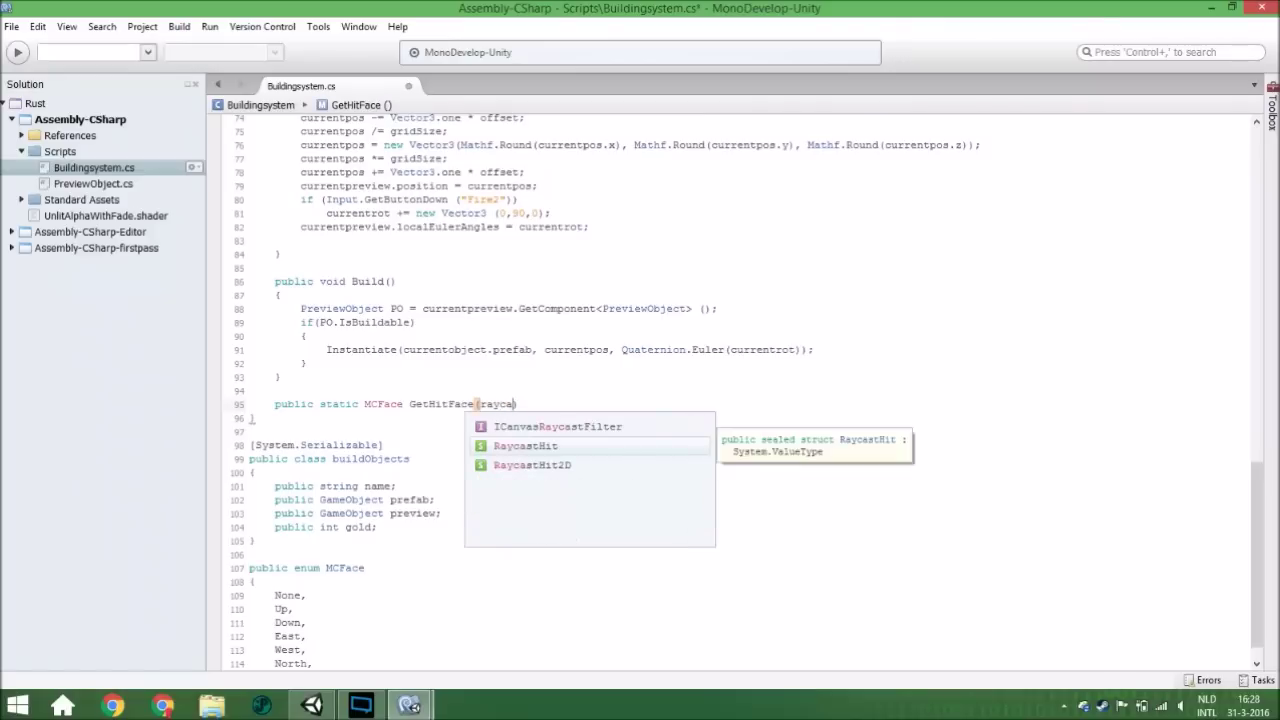
{"action": "key", "text": "Return"}
{"action": "type", "text": "hit"}
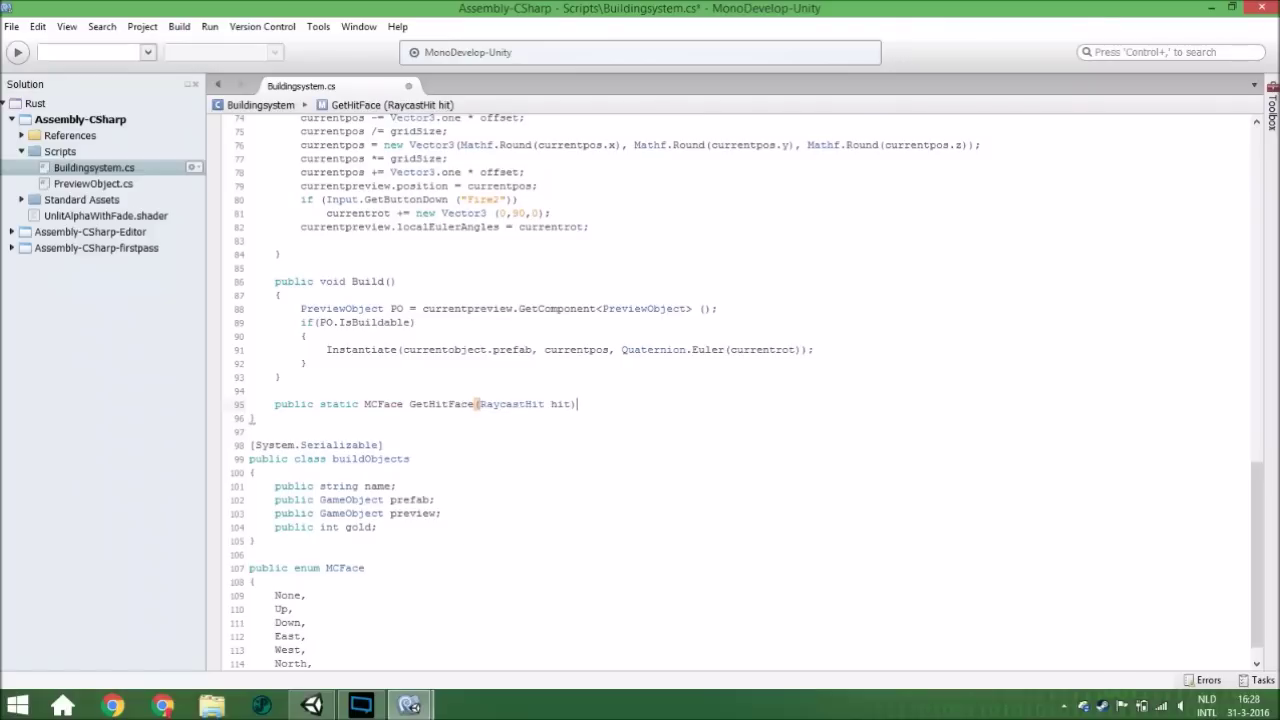
Open the method body with 'Vector3 incomingVec = hit.normal - Vector3.up;'.
{"action": "key", "text": "Return"}
{"action": "type", "text": "{"}
{"action": "key", "text": "Return"}
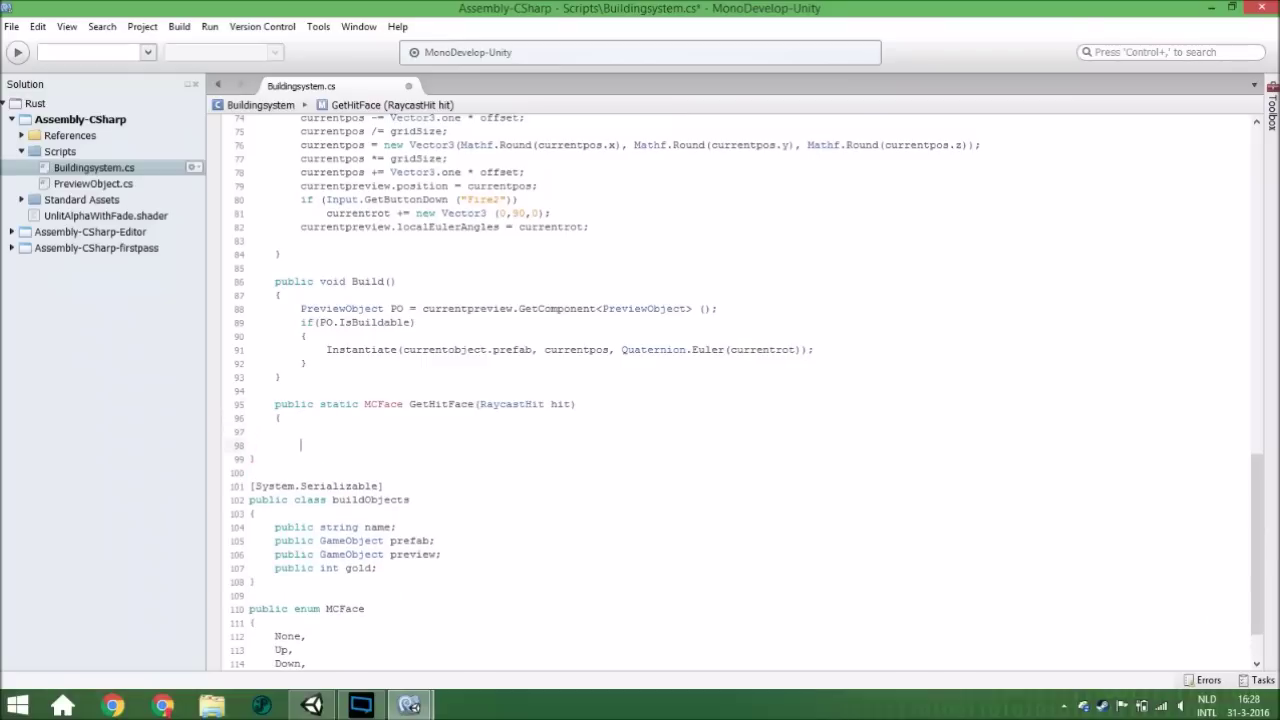
{"action": "type", "text": "vec"}
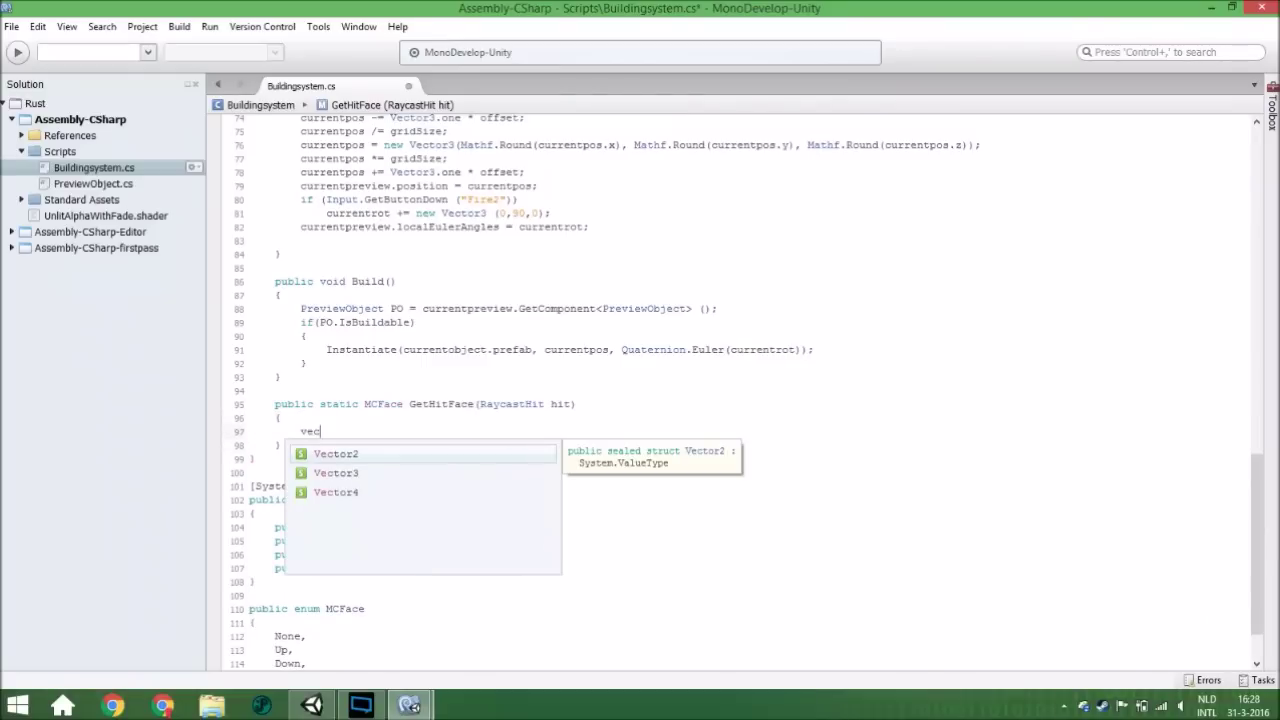
{"action": "type", "text": "tor3 i"}
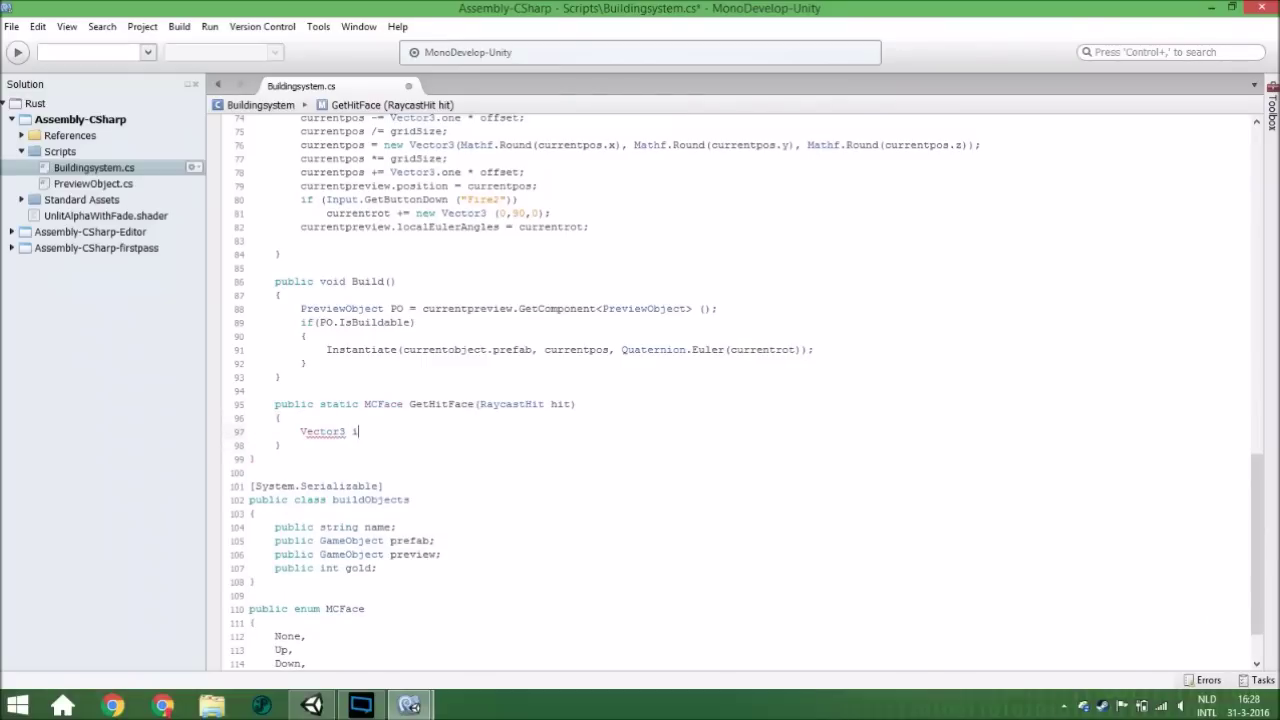
{"action": "type", "text": "ncomingVec"}
{"action": "type", "text": " = hi"}
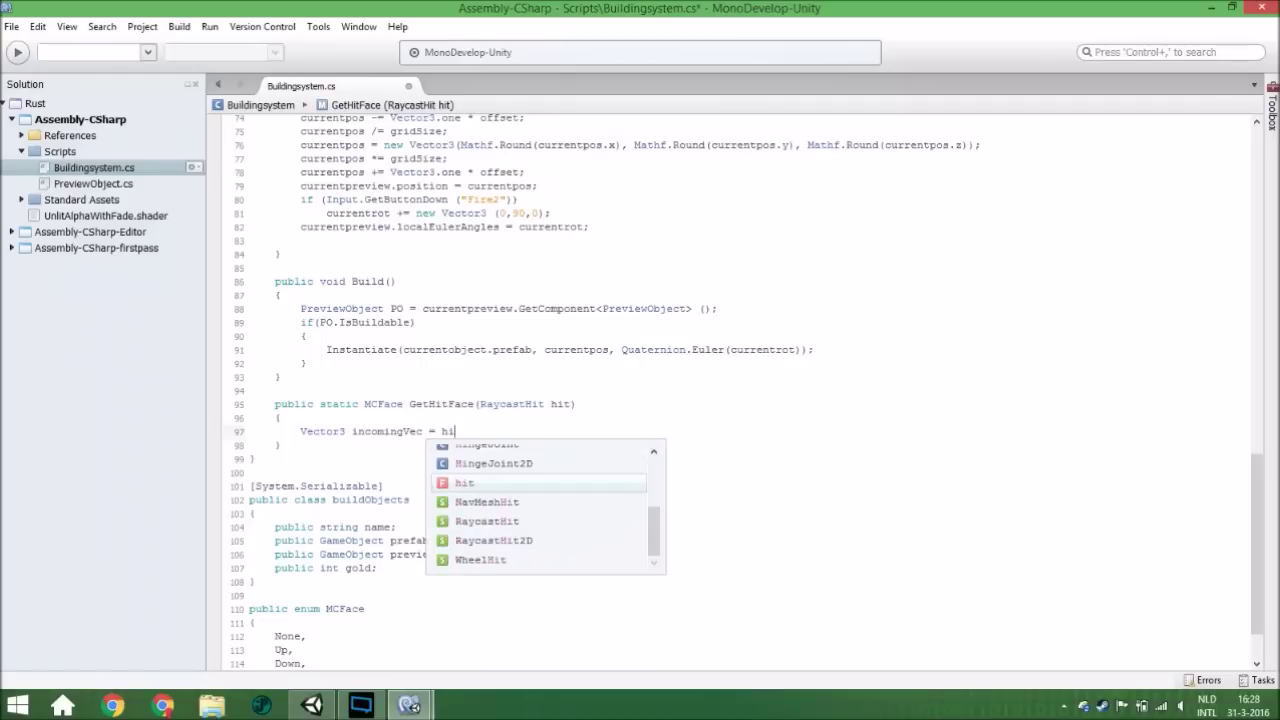
{"action": "type", "text": "t.normal"}
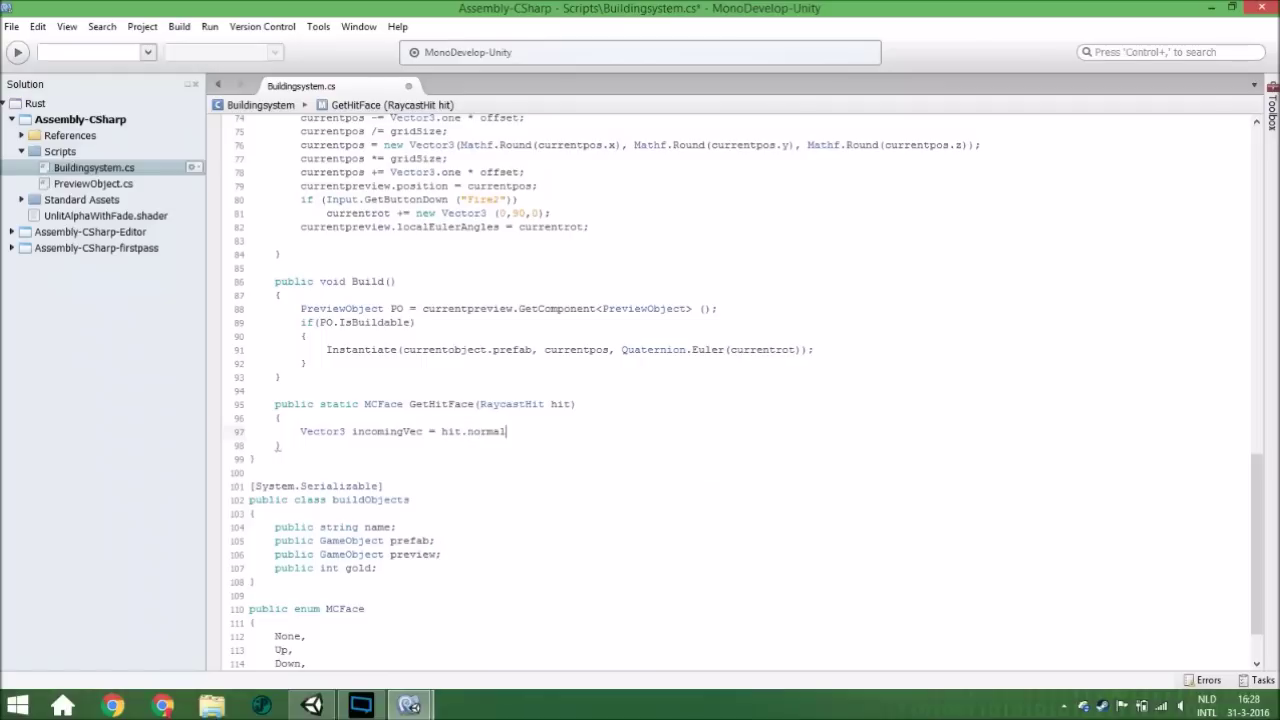
{"action": "type", "text": " - vec"}
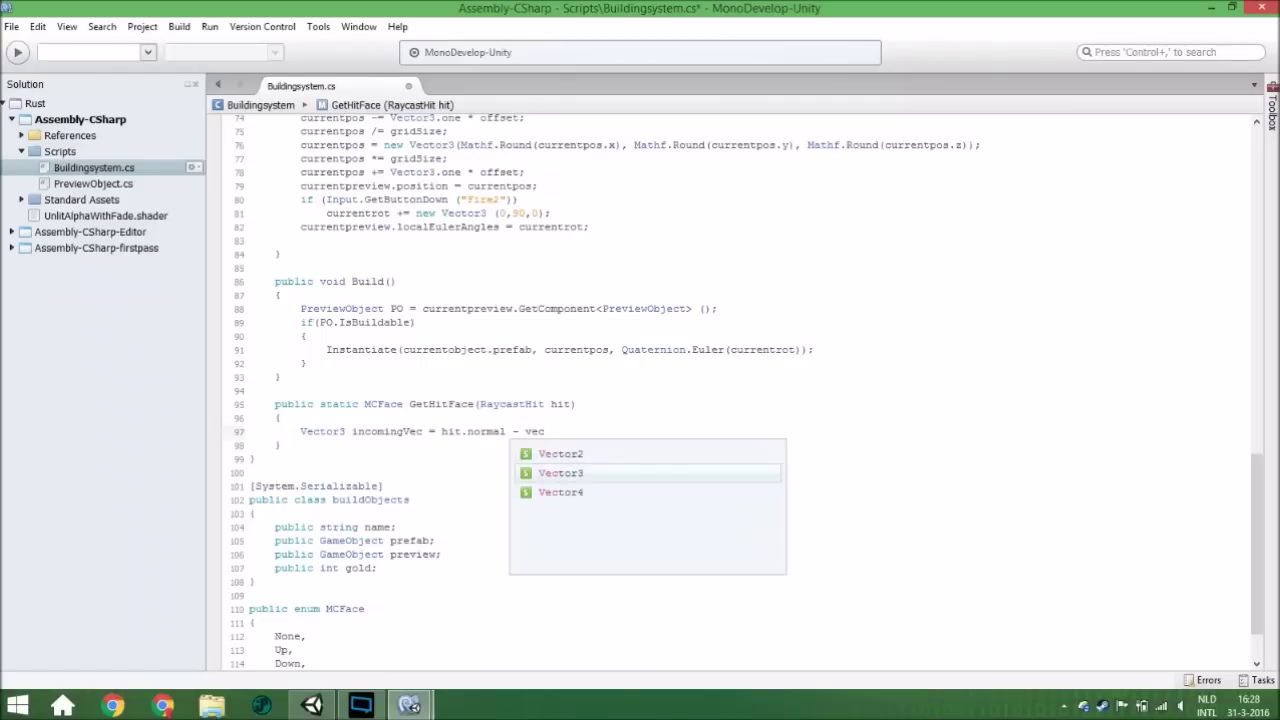
{"action": "key", "text": "Return"}
{"action": "type", "text": ".up"}
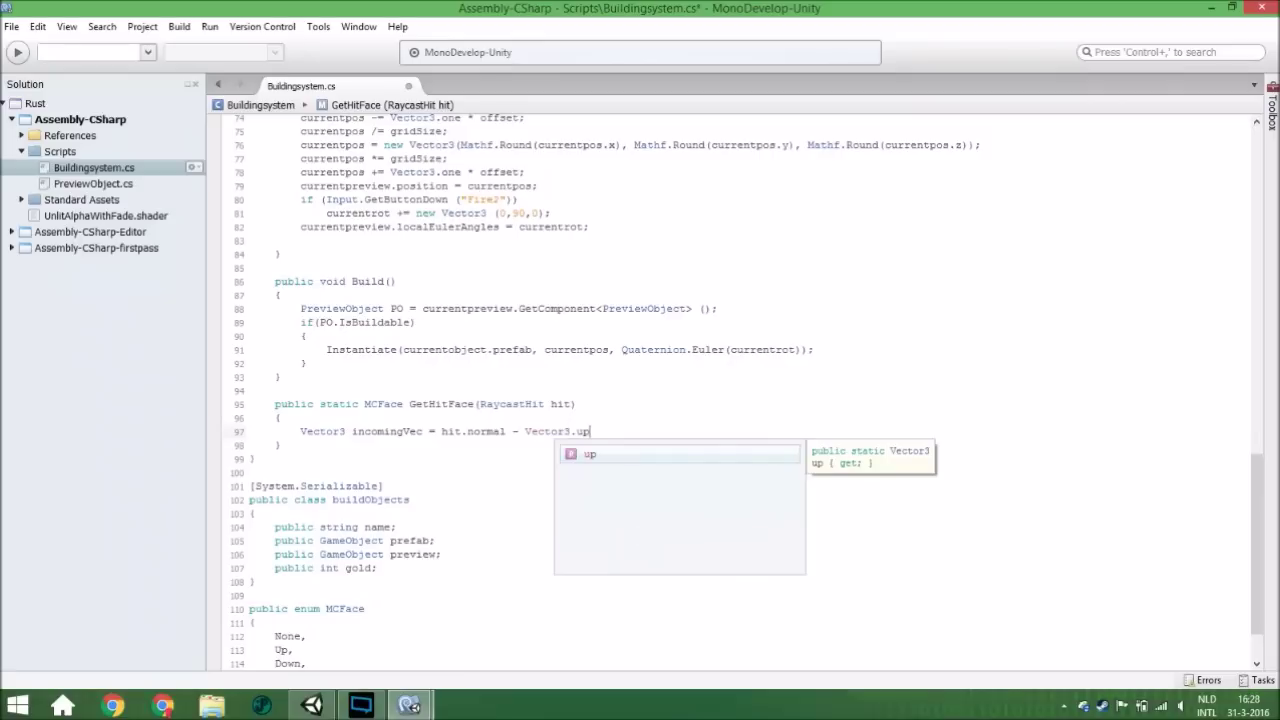
{"action": "key", "text": "Return"}
{"action": "type", "text": ";"}
{"action": "key", "text": "Return"}
{"action": "key", "text": "Return"}
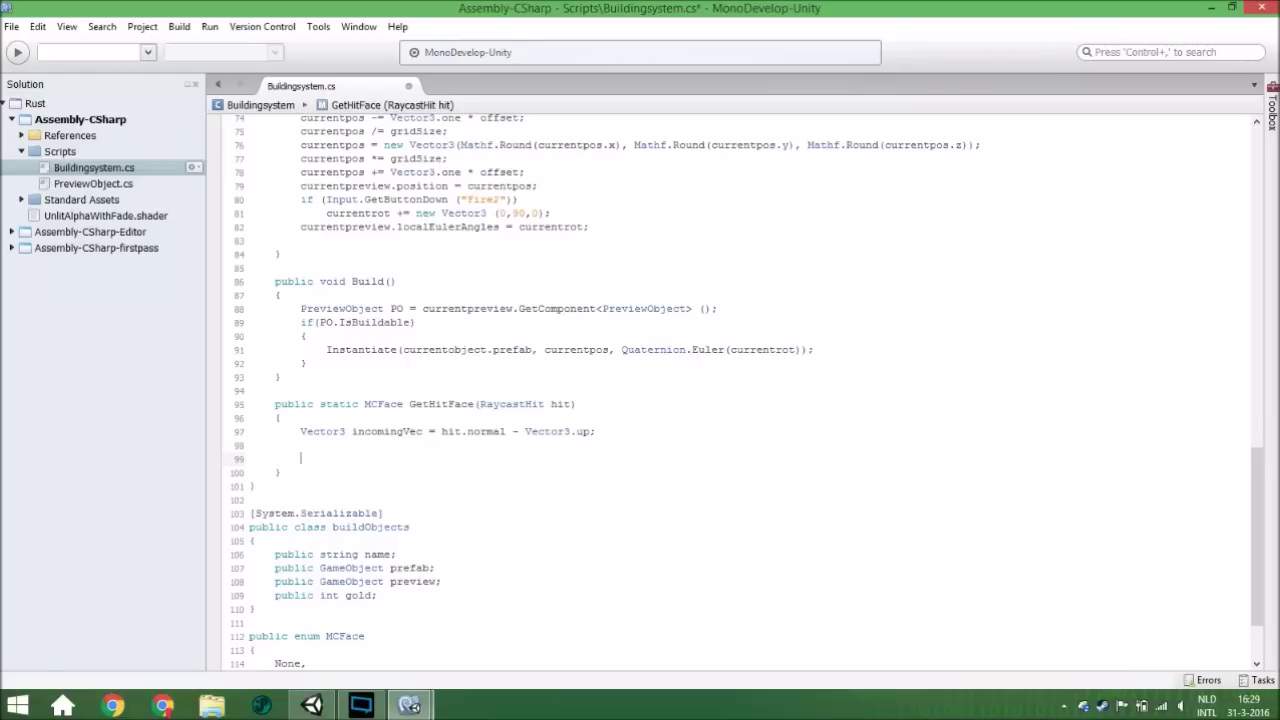
Write an if-check returning MCFace.South when incomingVec equals new Vector3(0, -1, -1).
{"action": "type", "text": "if"}
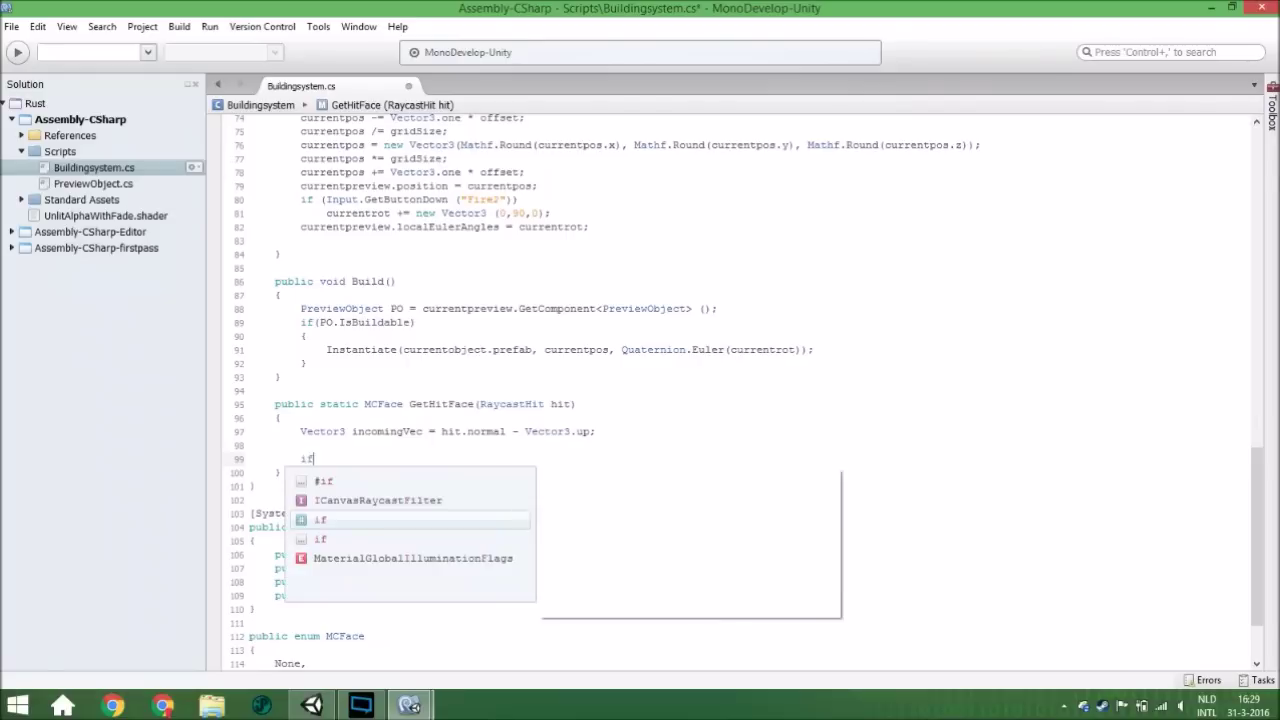
{"action": "type", "text": "()"}
{"action": "type", "text": "in"}
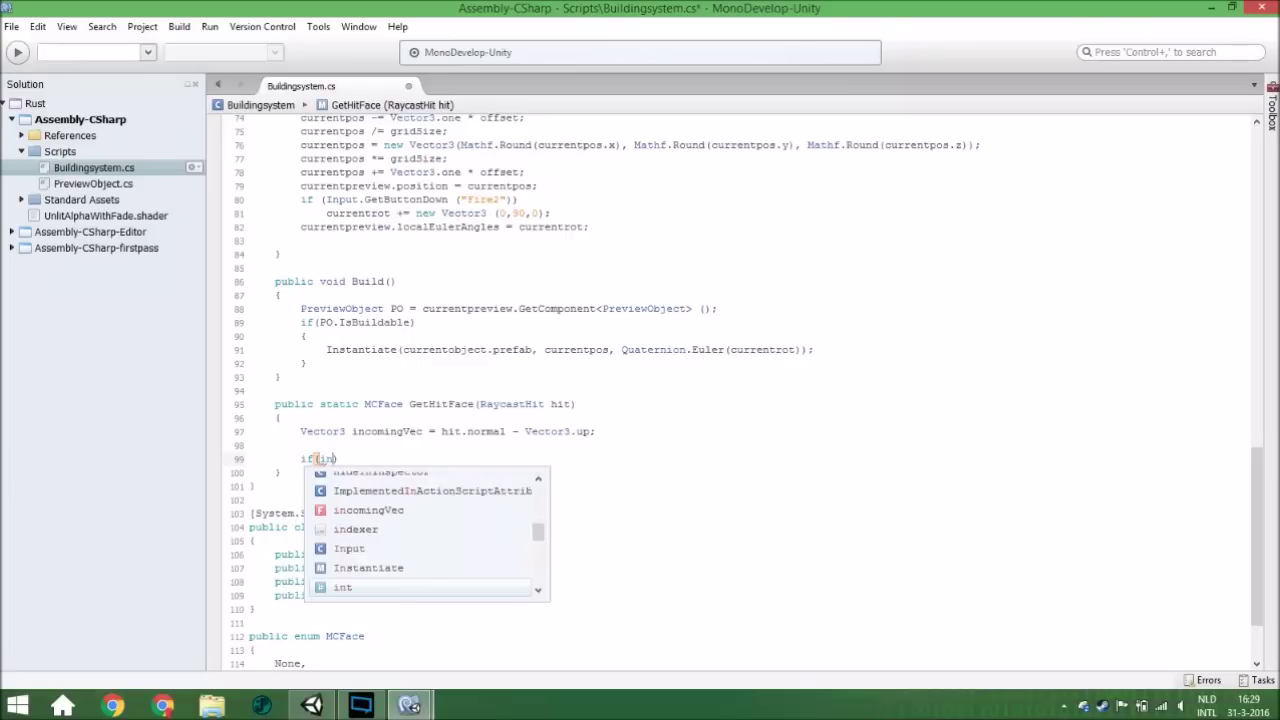
{"action": "type", "text": "c"}
{"action": "key", "text": "Return"}
{"action": "type", "text": "="}
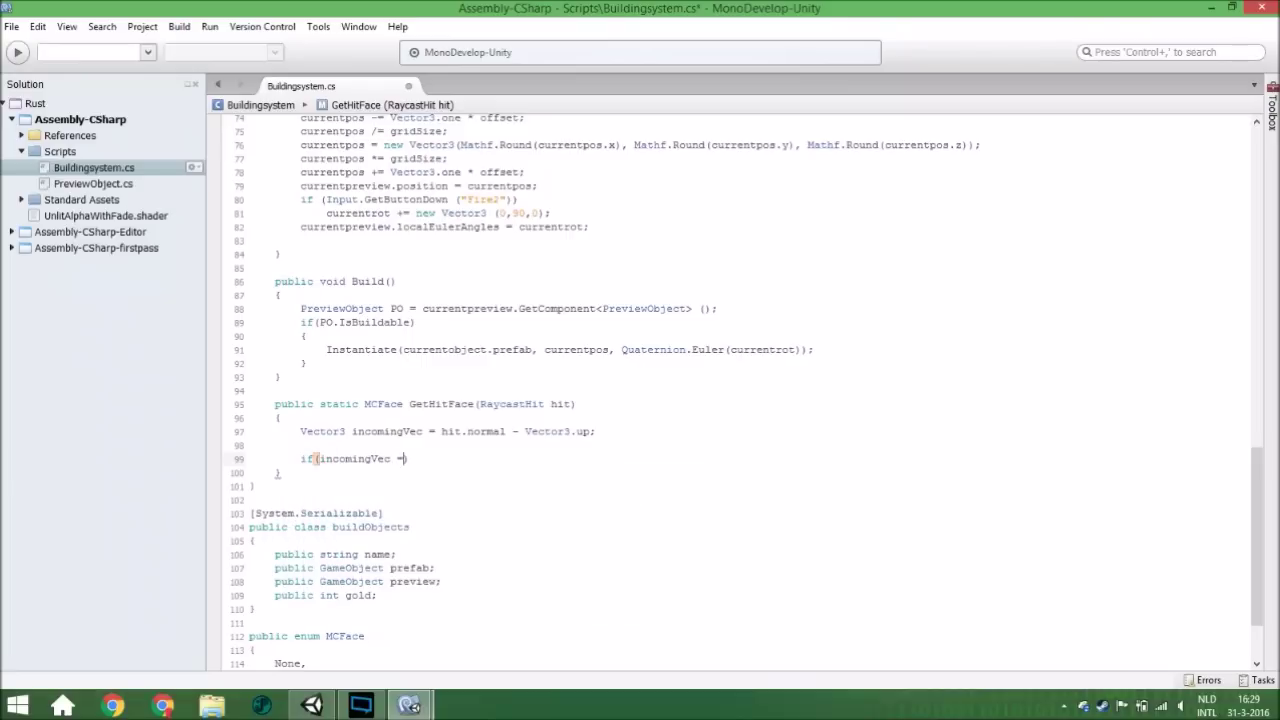
{"action": "type", "text": "= new vec"}
{"action": "key", "text": "Down"}
{"action": "key", "text": "Return"}
{"action": "type", "text": "(0,"}
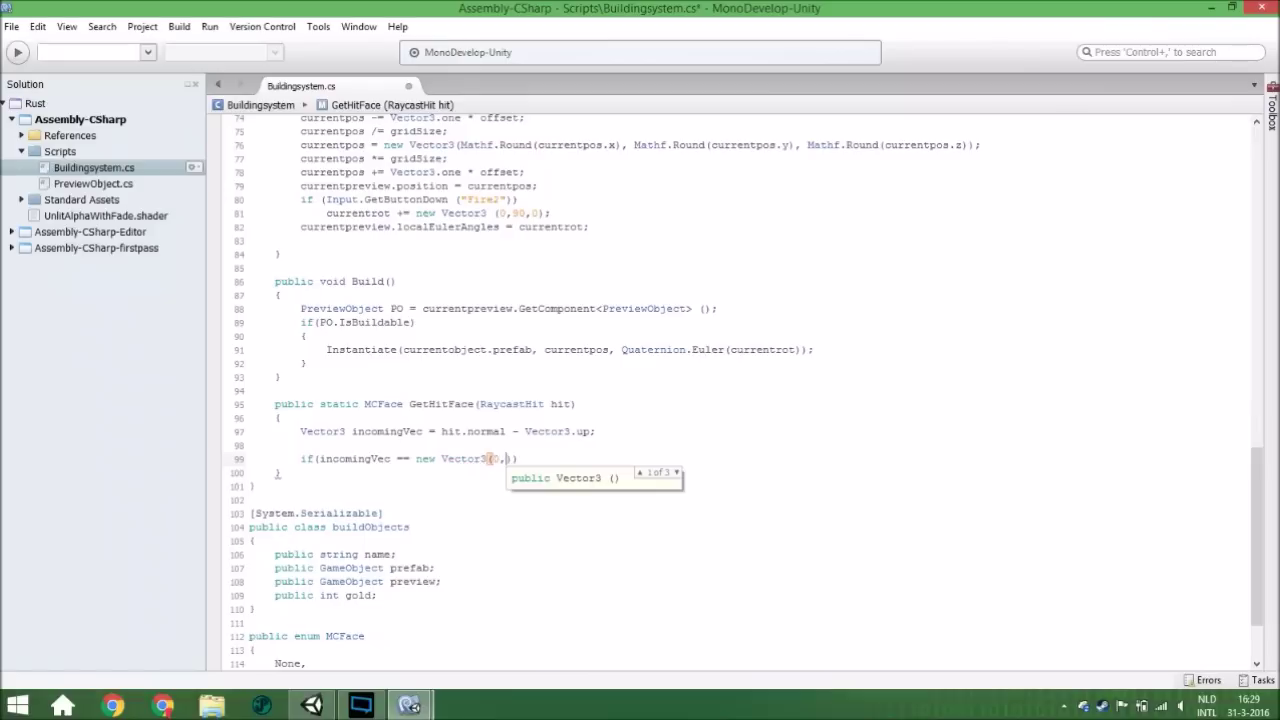
{"action": "type", "text": "-1,-1"}
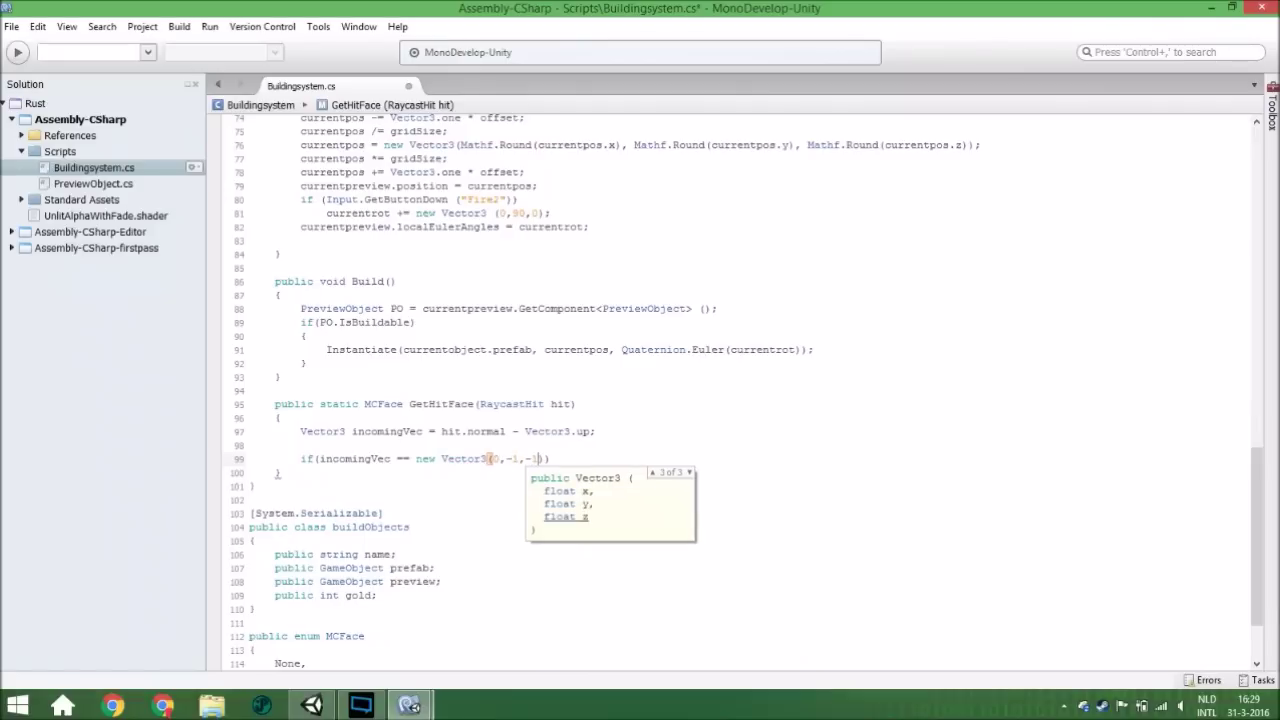
{"action": "type", "text": "))"}
{"action": "key", "text": "Return"}
{"action": "type", "text": "re"}
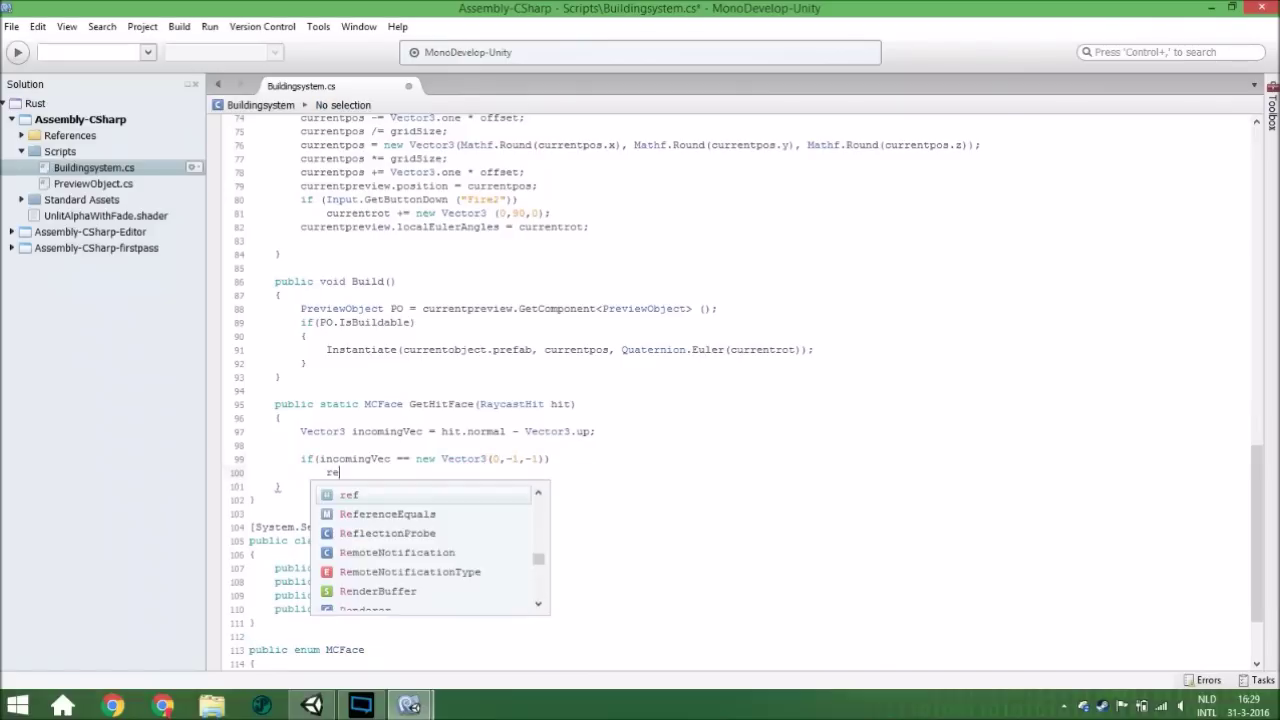
{"action": "type", "text": "turn mcf"}
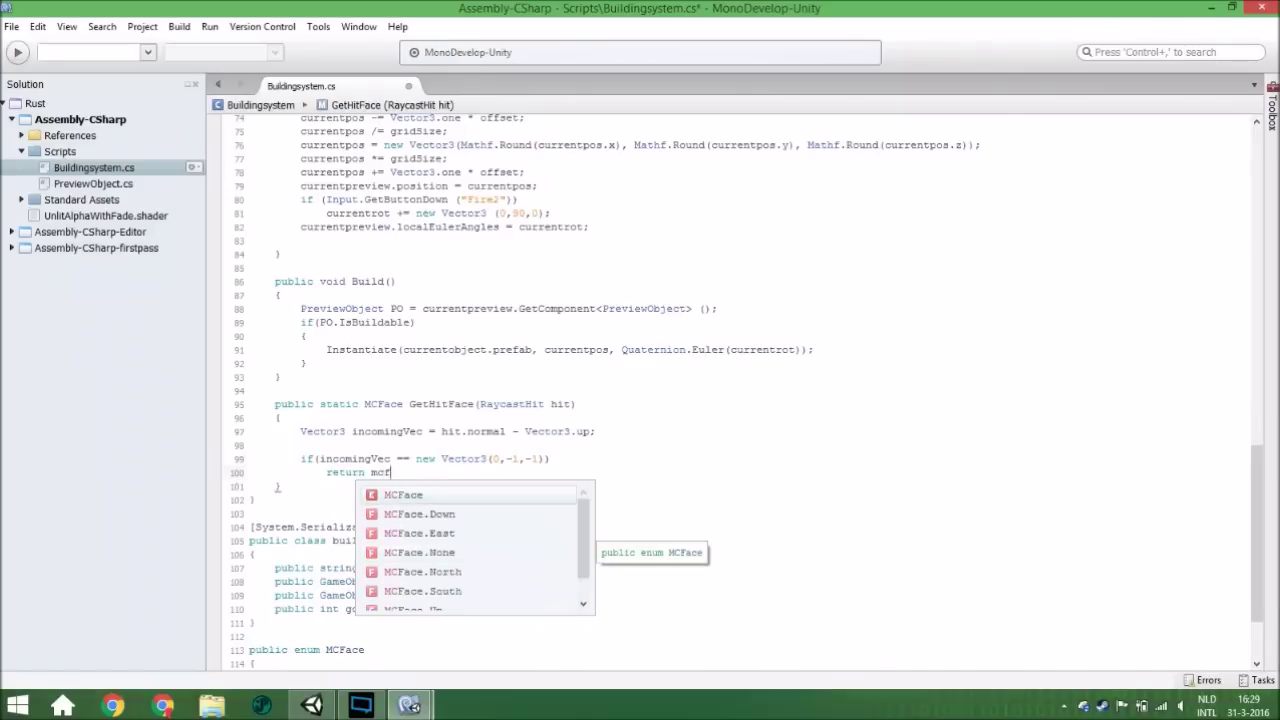
{"action": "key", "text": "Return"}
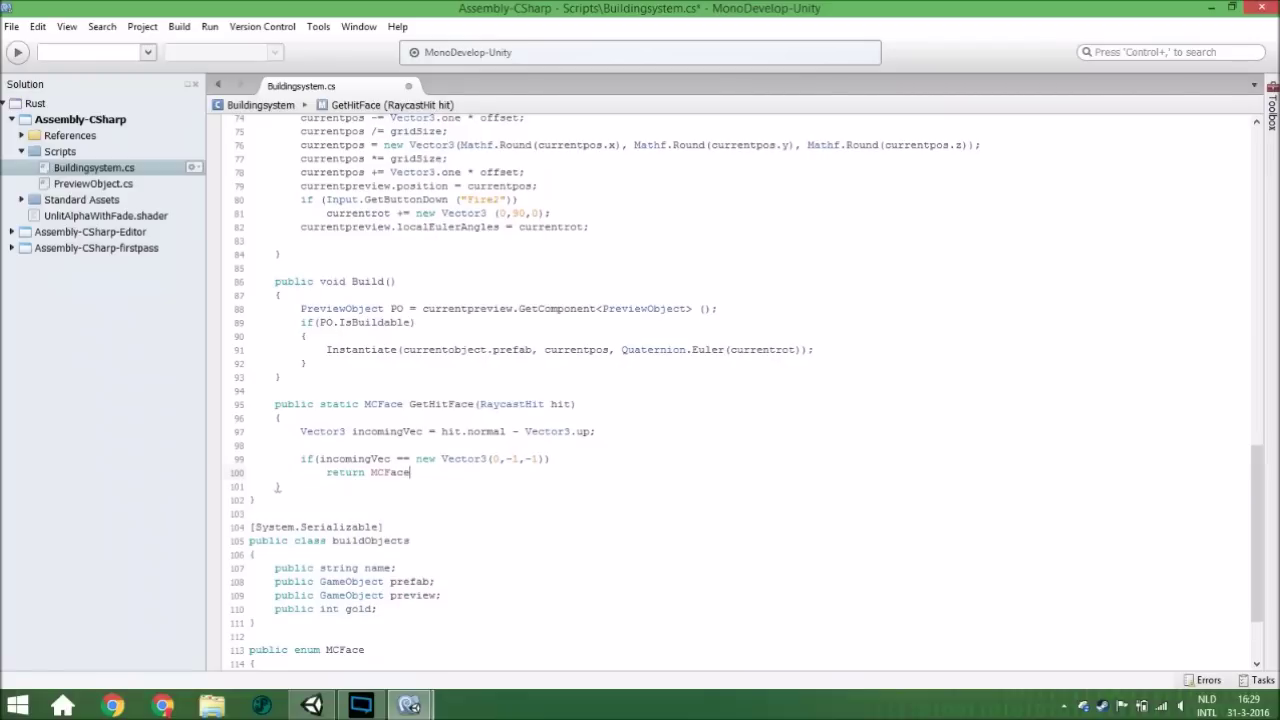
{"action": "type", "text": ".sou"}
{"action": "key", "text": "Return"}
{"action": "type", "text": ";"}
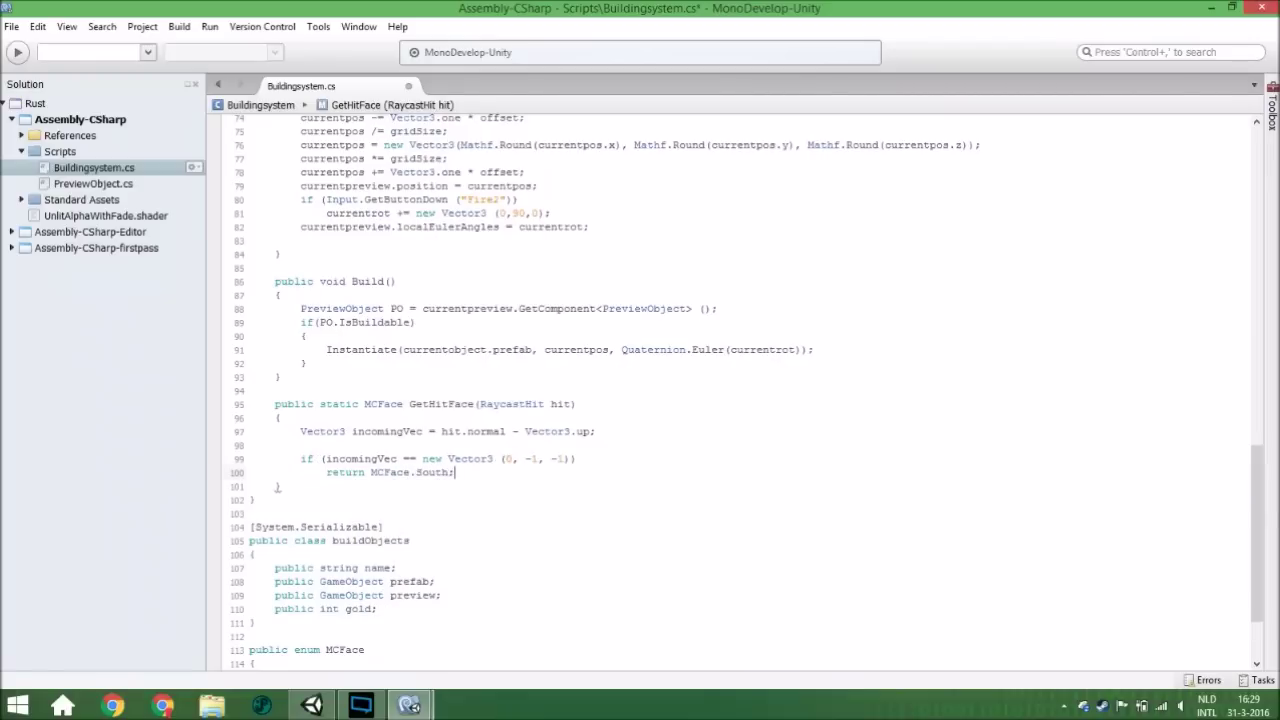
Copy that if/return block and paste it five more times below.
{"action": "left_click_drag", "start_coordinate": [465, 475], "coordinate": [300, 459]}
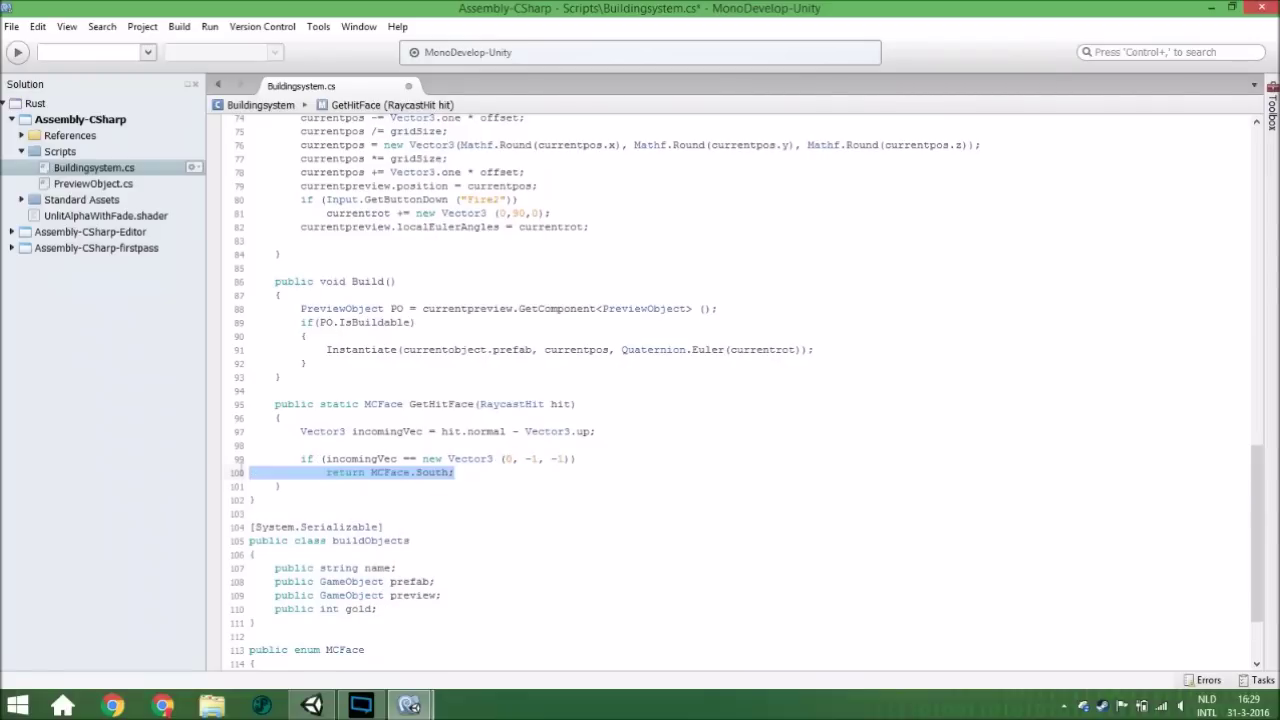
{"action": "key", "text": "ctrl+c"}
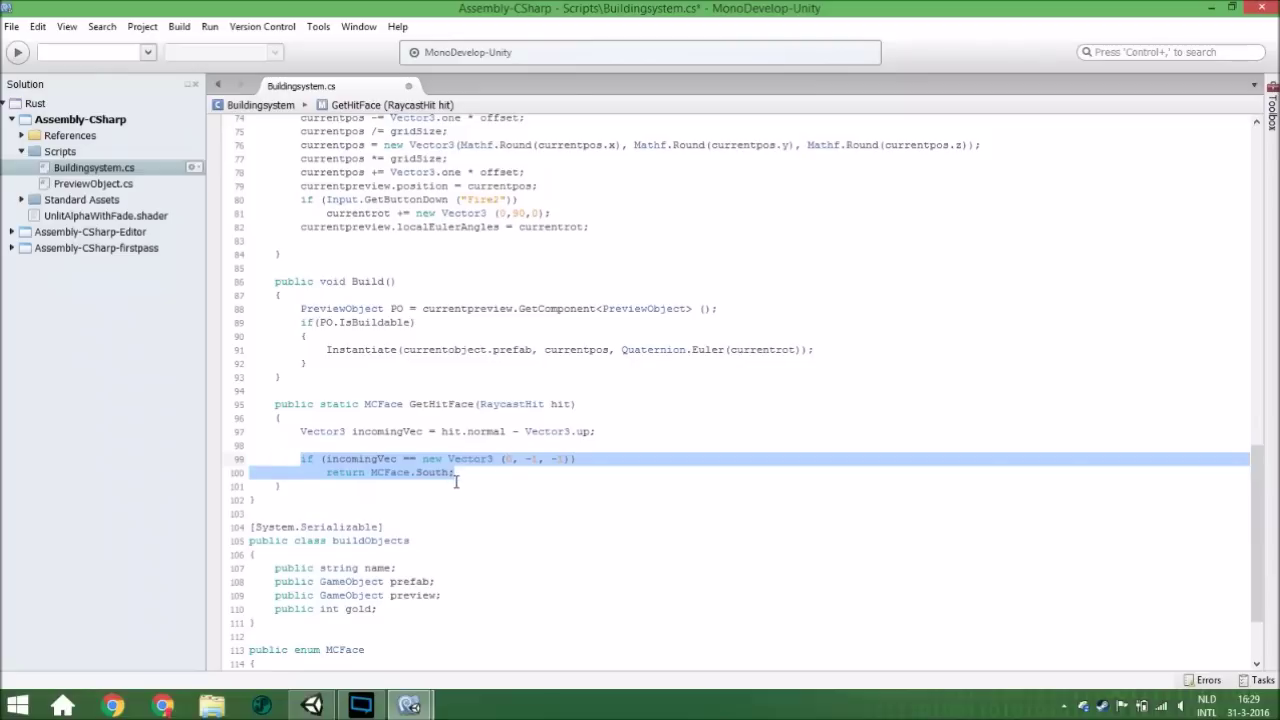
{"action": "left_click", "coordinate": [469, 474]}
{"action": "key", "text": "Return"}
{"action": "key", "text": "ctrl+v"}
{"action": "key", "text": "Return"}
{"action": "key", "text": "ctrl+v"}
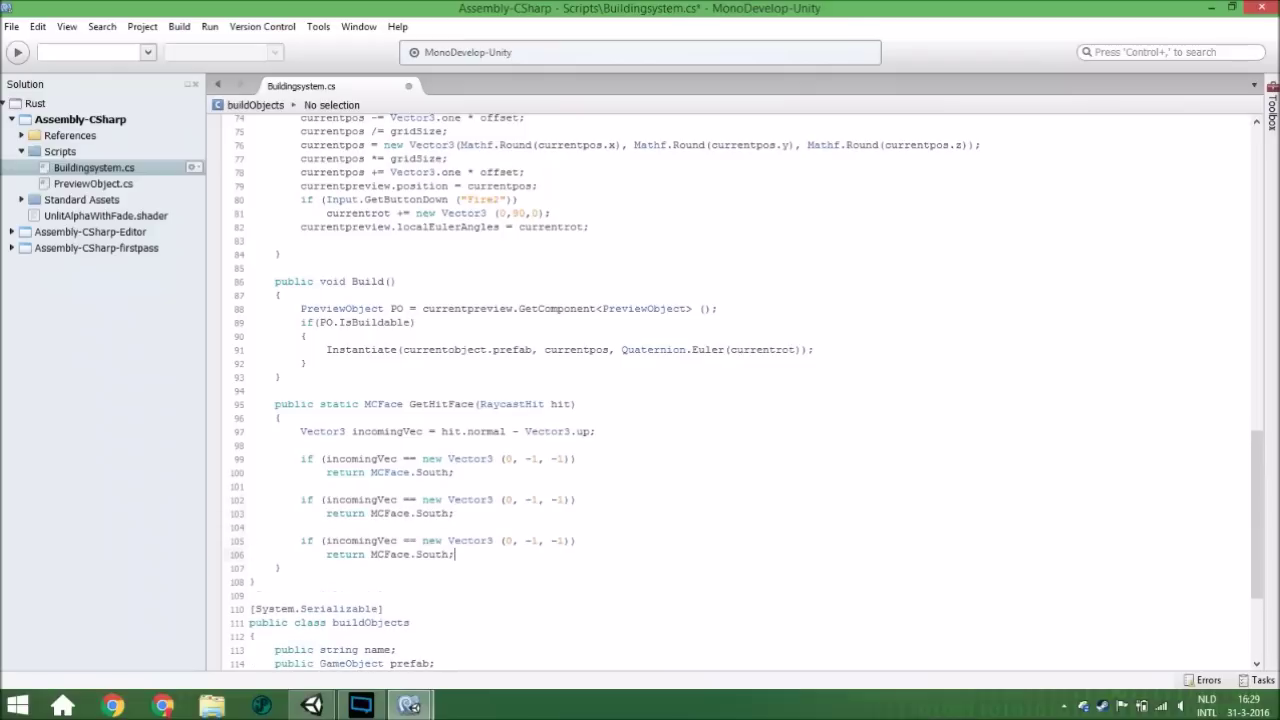
{"action": "key", "text": "Return"}
{"action": "key", "text": "ctrl+v"}
{"action": "key", "text": "Return"}
{"action": "key", "text": "ctrl+v"}
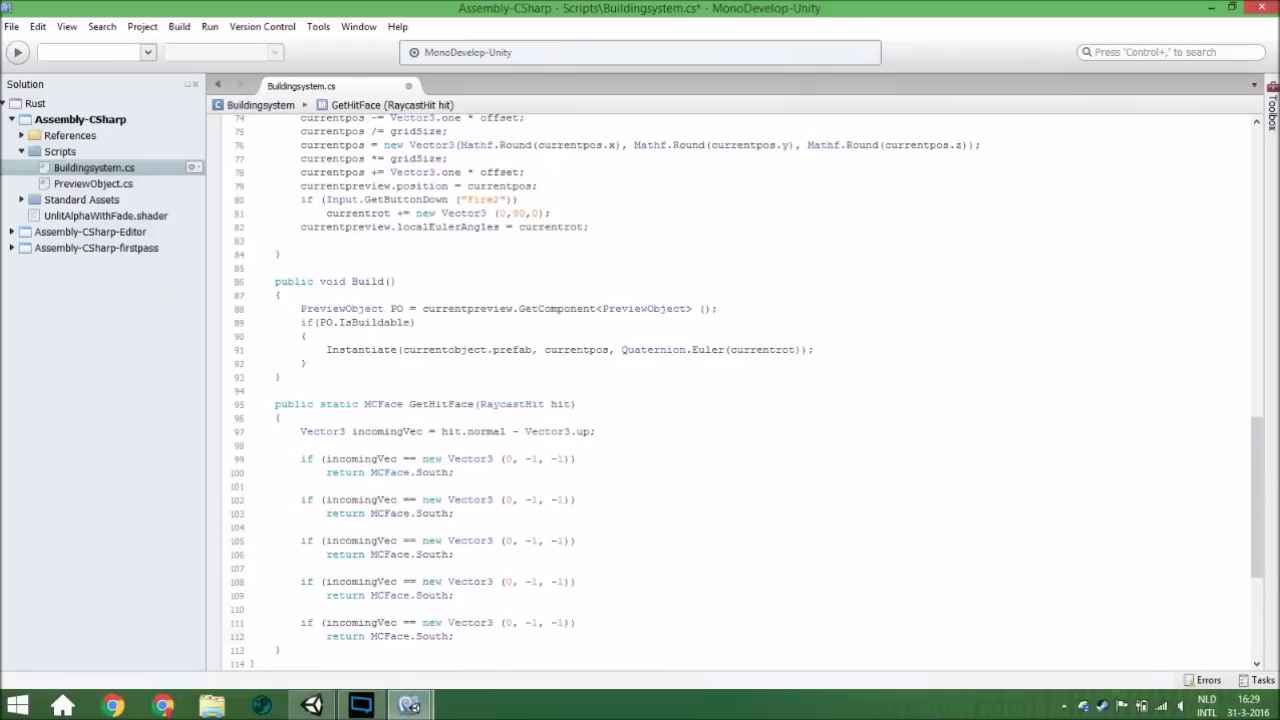
{"action": "key", "text": "Return"}
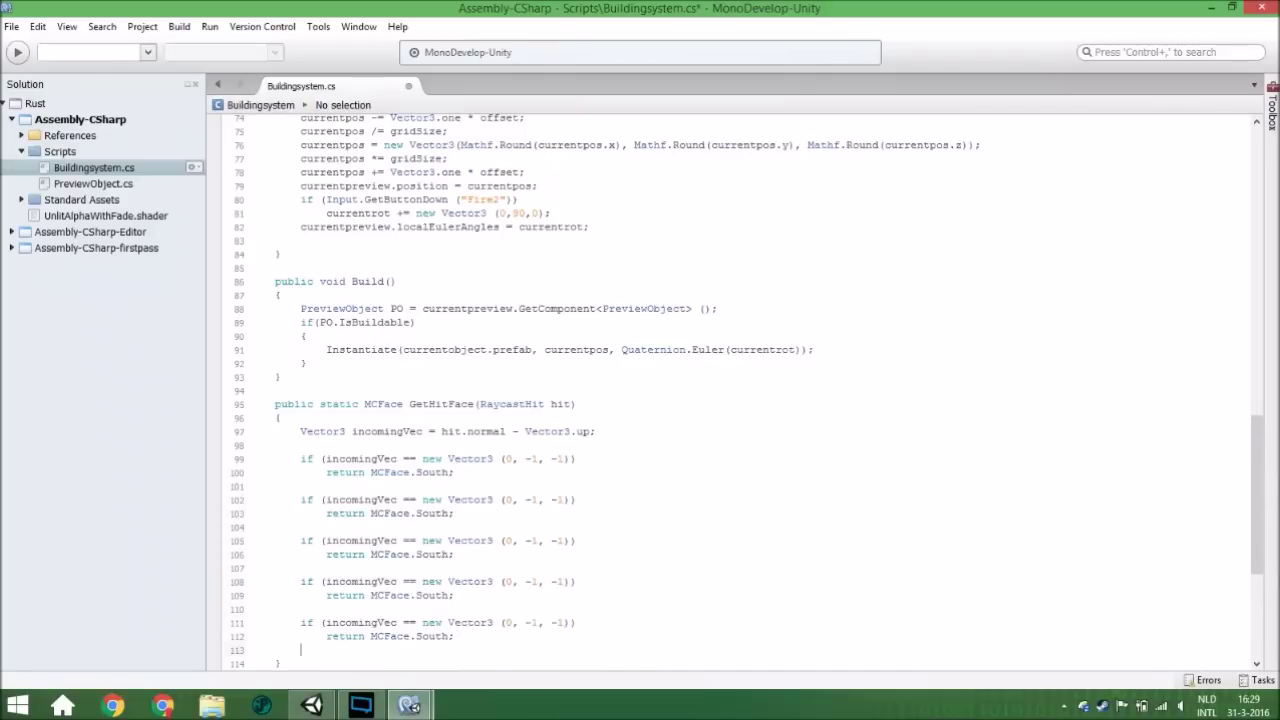
{"action": "key", "text": "ctrl+v"}
{"action": "scroll", "coordinate": [480, 466], "scroll_direction": "down", "scroll_amount": 3}
{"action": "scroll", "coordinate": [451, 374], "scroll_direction": "down", "scroll_amount": 2}
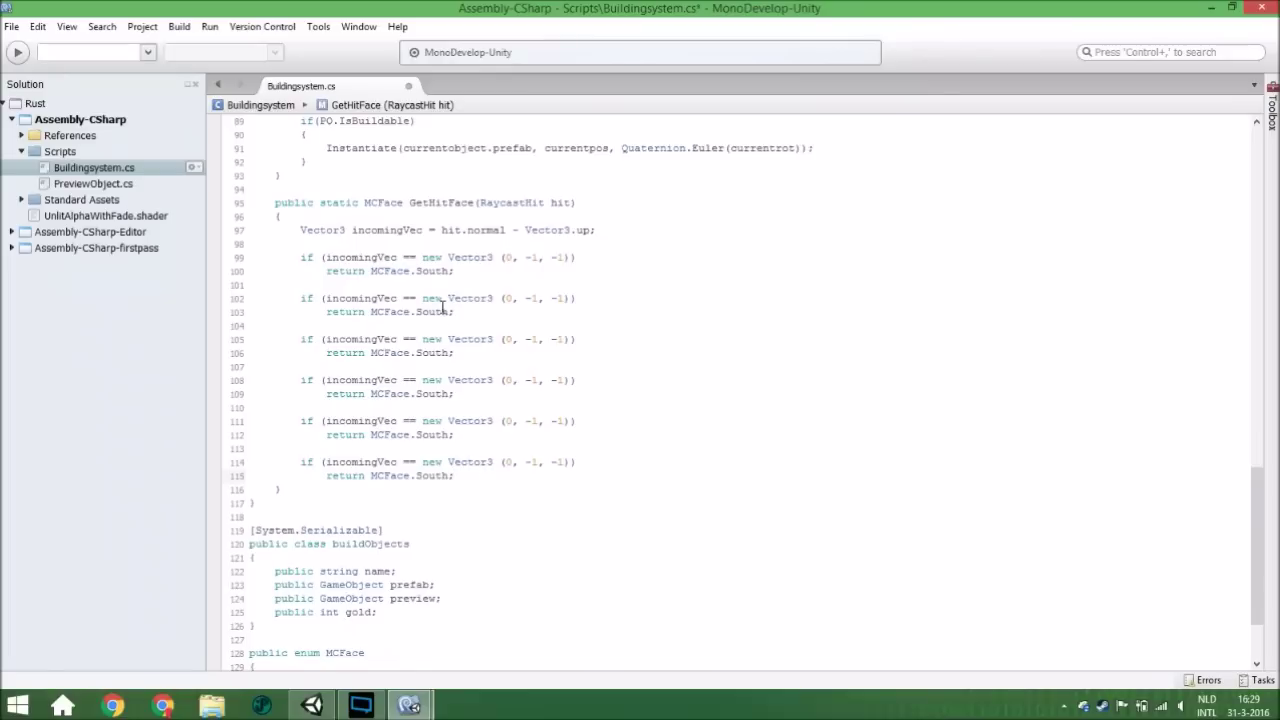
Make the second check's z value positive and return MCFace.North.
{"action": "left_click", "coordinate": [557, 298]}
{"action": "key", "text": "BackSpace"}
{"action": "double_click", "coordinate": [432, 299]}
{"action": "type", "text": "no"}
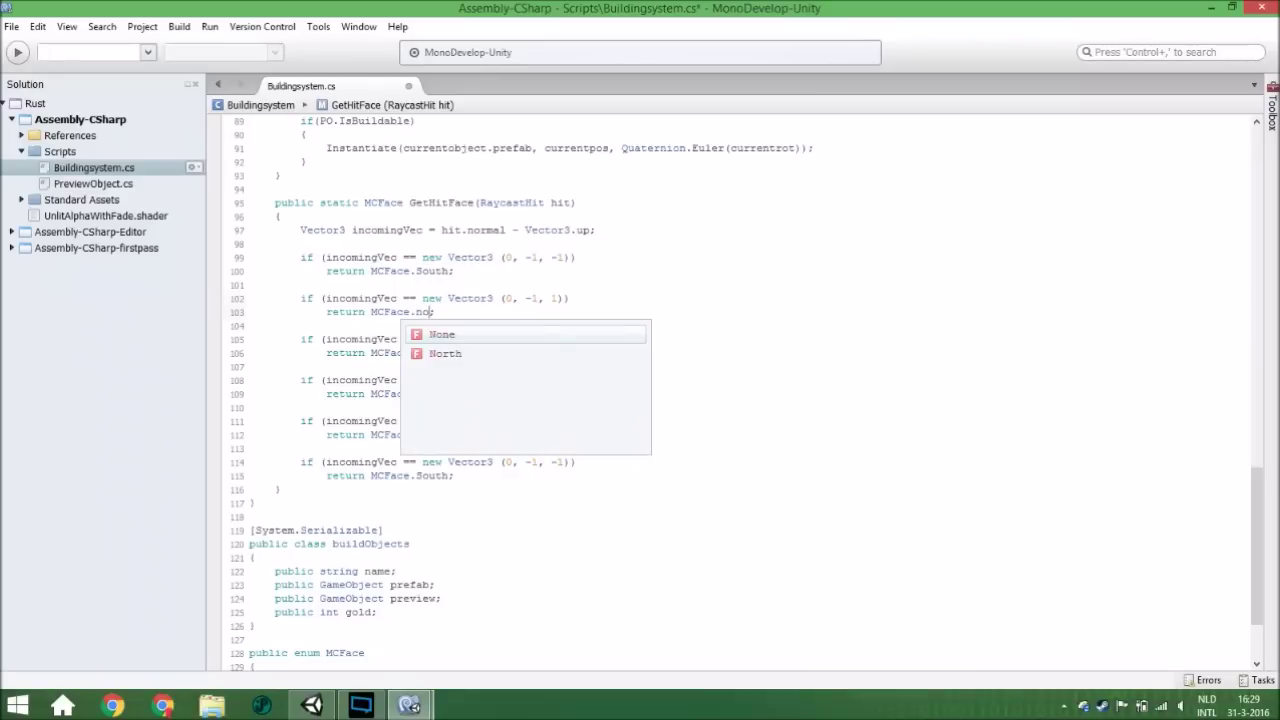
{"action": "key", "text": "Down"}
{"action": "key", "text": "Return"}
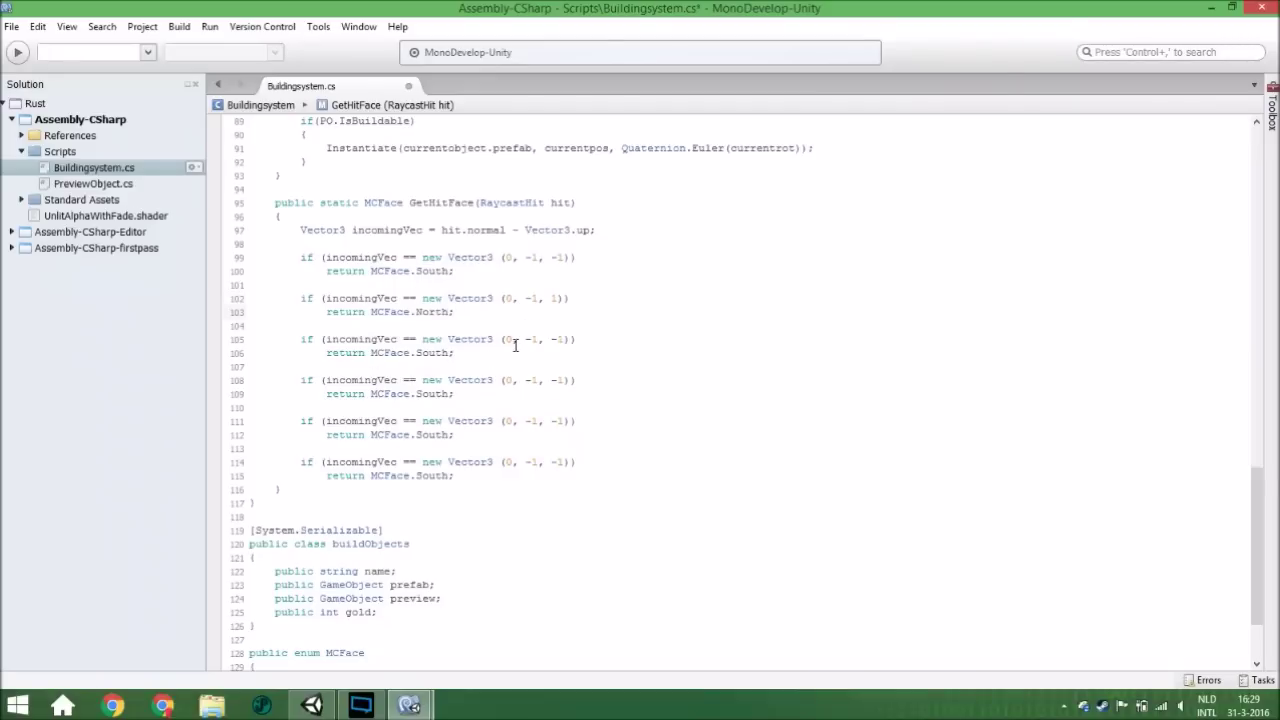
Change the third check's vector values and make it return MCFace.Up.
{"action": "left_click", "coordinate": [555, 340]}
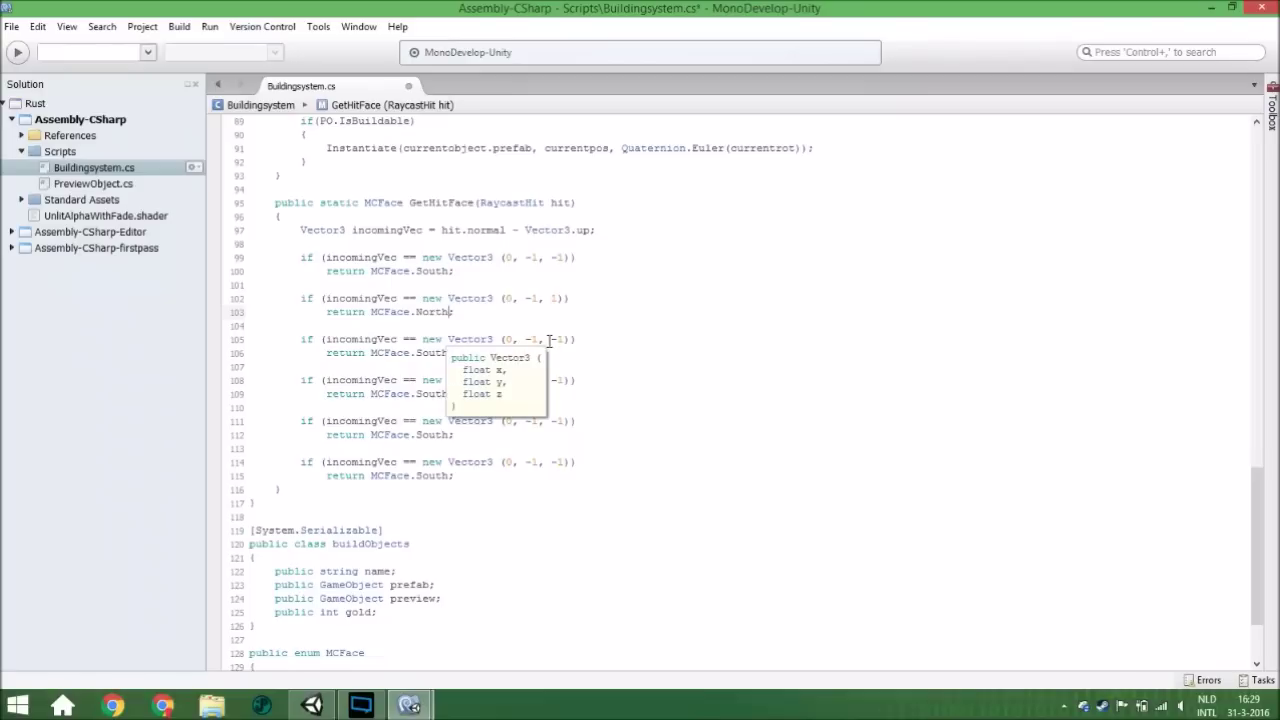
{"action": "key", "text": "BackSpace"}
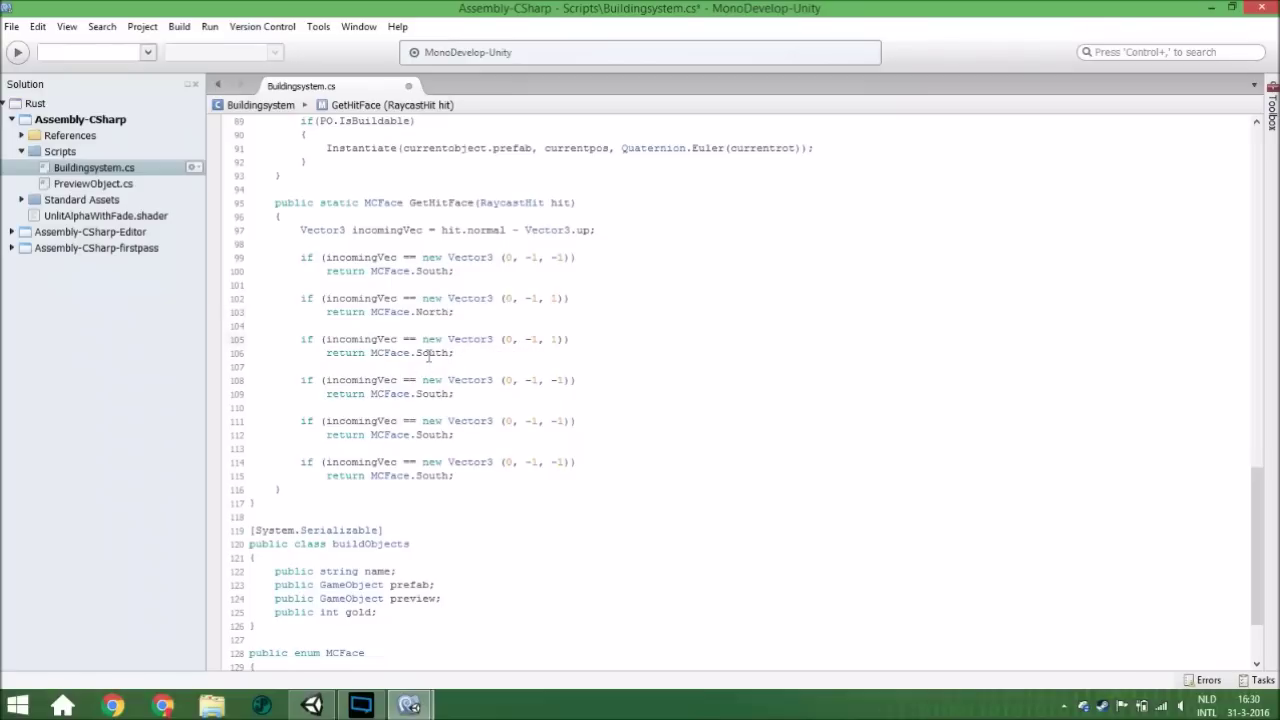
{"action": "double_click", "coordinate": [429, 353]}
{"action": "type", "text": "Up"}
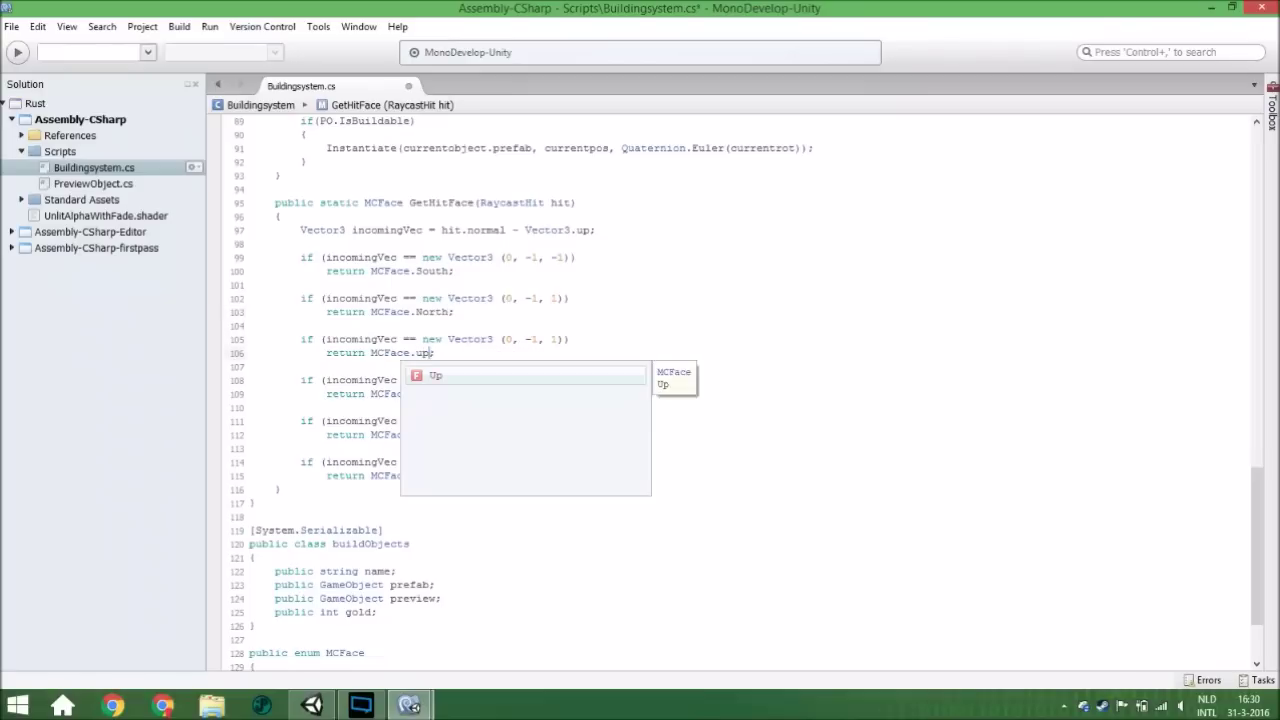
{"action": "key", "text": "Return"}
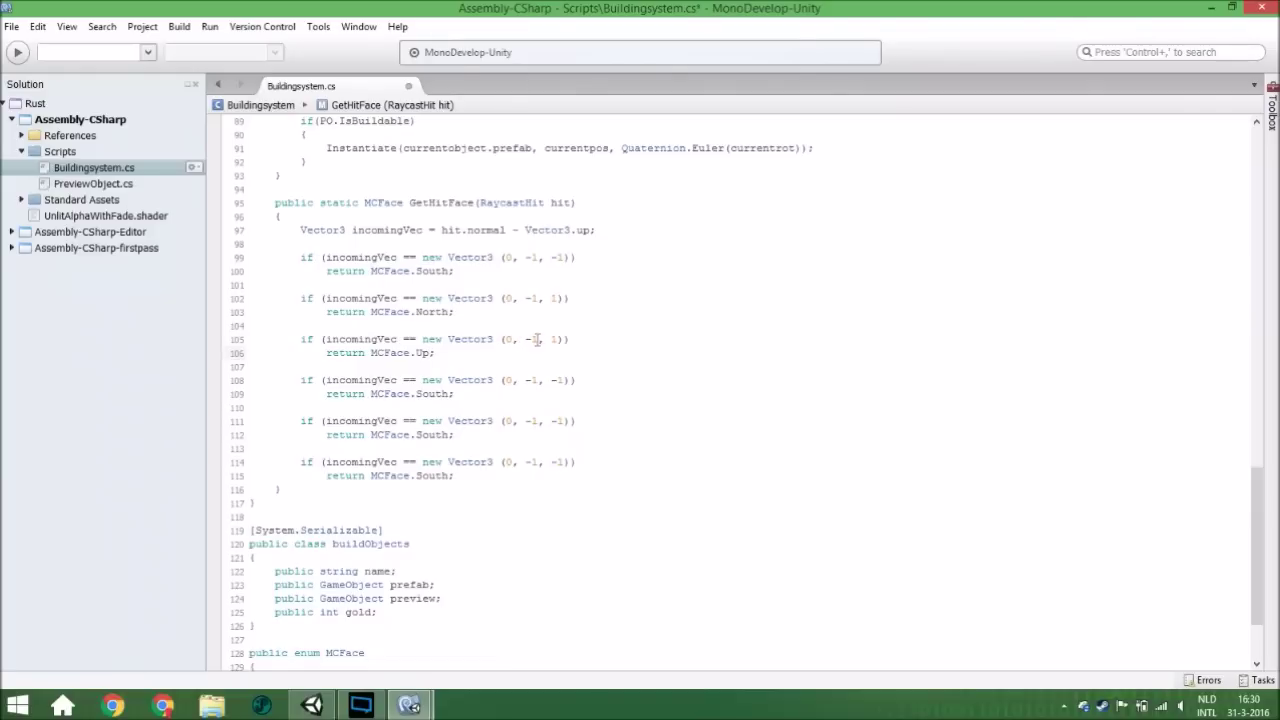
{"action": "double_click", "coordinate": [537, 339]}
{"action": "type", "text": "0"}
{"action": "key", "text": "Delete"}
{"action": "type", "text": "0"}
Rewrite the fourth check's vector values and make it return MCFace.Down.
{"action": "left_click", "coordinate": [503, 381]}
{"action": "key", "text": "Delete"}
{"action": "key", "text": "Delete"}
{"action": "key", "text": "Delete"}
{"action": "type", "text": "1, 1,"}
{"action": "key", "text": "Right"}
{"action": "key", "text": "Delete"}
{"action": "double_click", "coordinate": [422, 394]}
{"action": "type", "text": "Down"}
Make the last two checks return West and East, setting their x values to -1 and 1.
{"action": "double_click", "coordinate": [430, 434]}
{"action": "type", "text": "West"}
{"action": "double_click", "coordinate": [437, 475]}
{"action": "type", "text": "East"}
{"action": "left_click", "coordinate": [513, 422]}
{"action": "key", "text": "BackSpace"}
{"action": "type", "text": "-"}
{"action": "type", "text": "1, "}
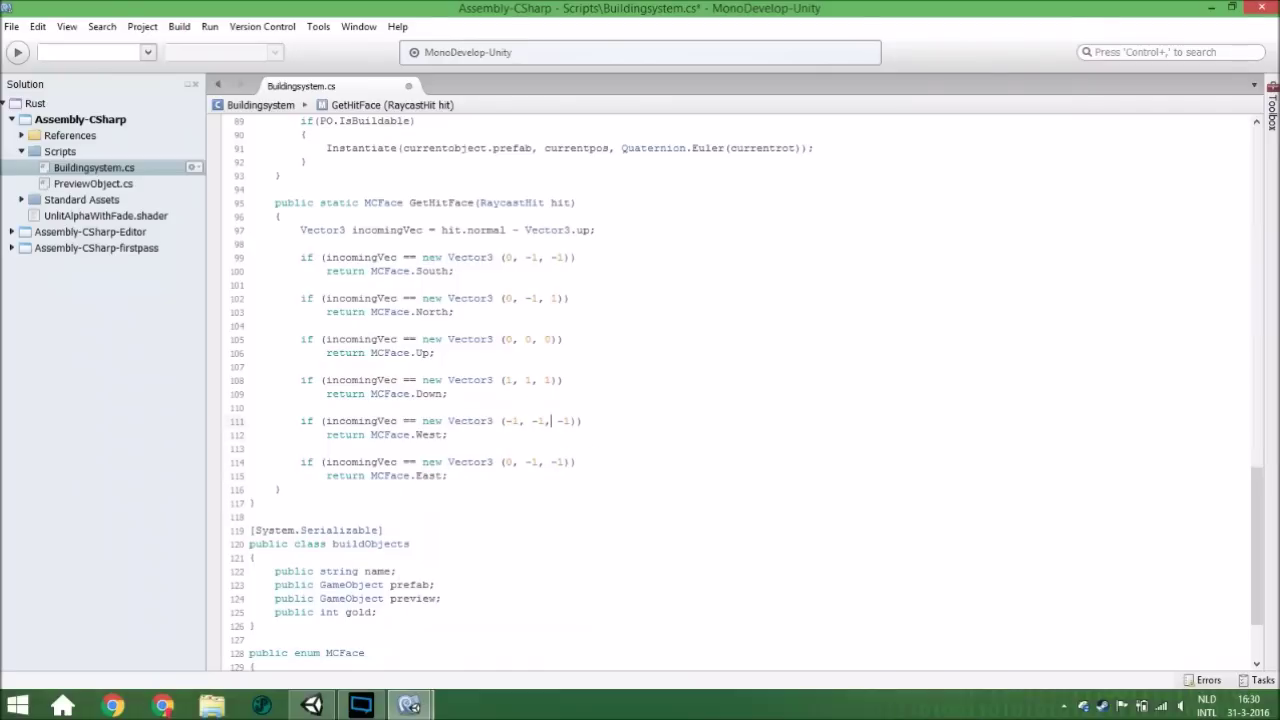
{"action": "type", "text": "0"}
{"action": "left_click", "coordinate": [518, 462]}
{"action": "key", "text": "BackSpace"}
{"action": "type", "text": "1"}
Add a final 'return MCFace.None;' fallback and save Buildingsystem.cs.
{"action": "left_click", "coordinate": [460, 475]}
{"action": "key", "text": "Return"}
{"action": "key", "text": "Return"}
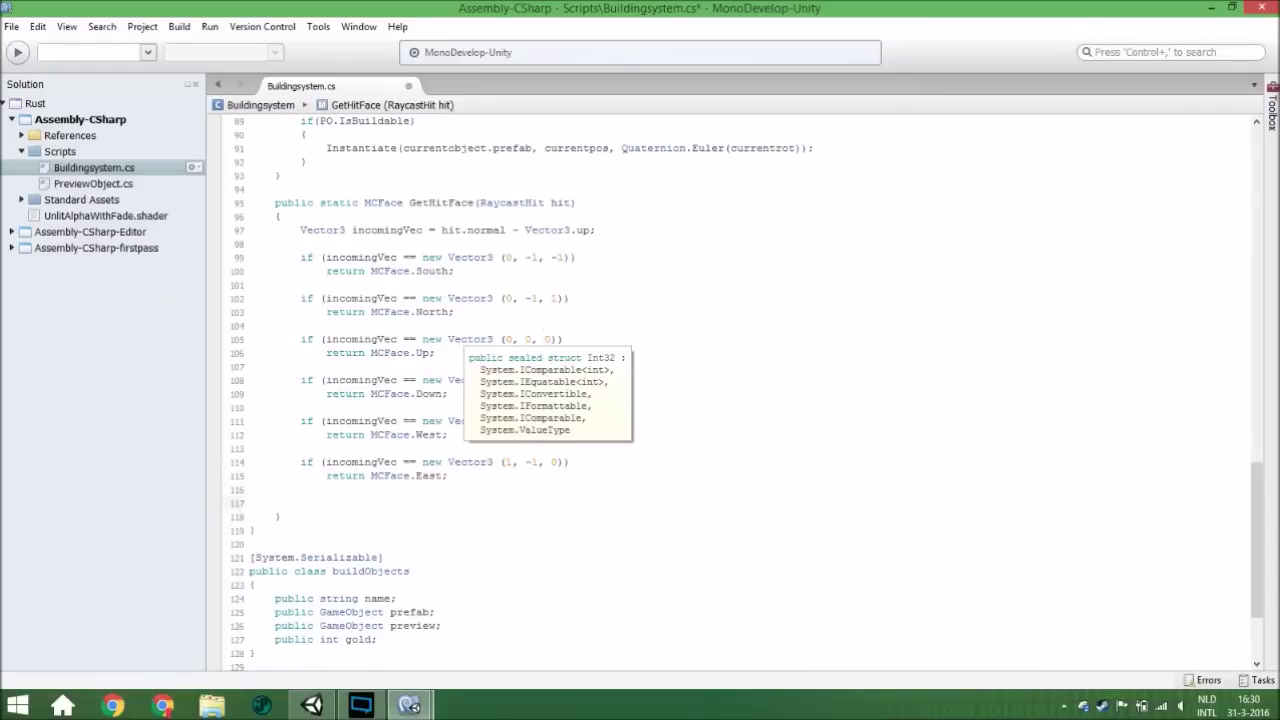
{"action": "type", "text": "return "}
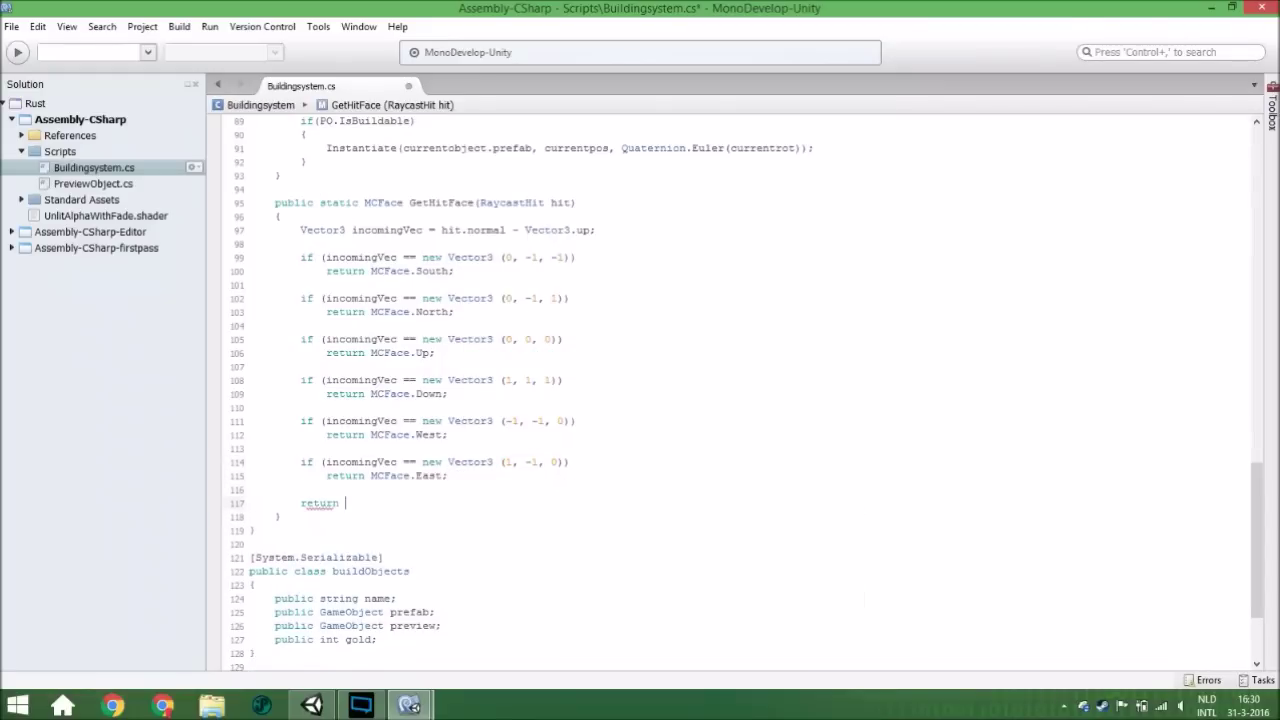
{"action": "type", "text": "mcfa"}
{"action": "key", "text": "Down"}
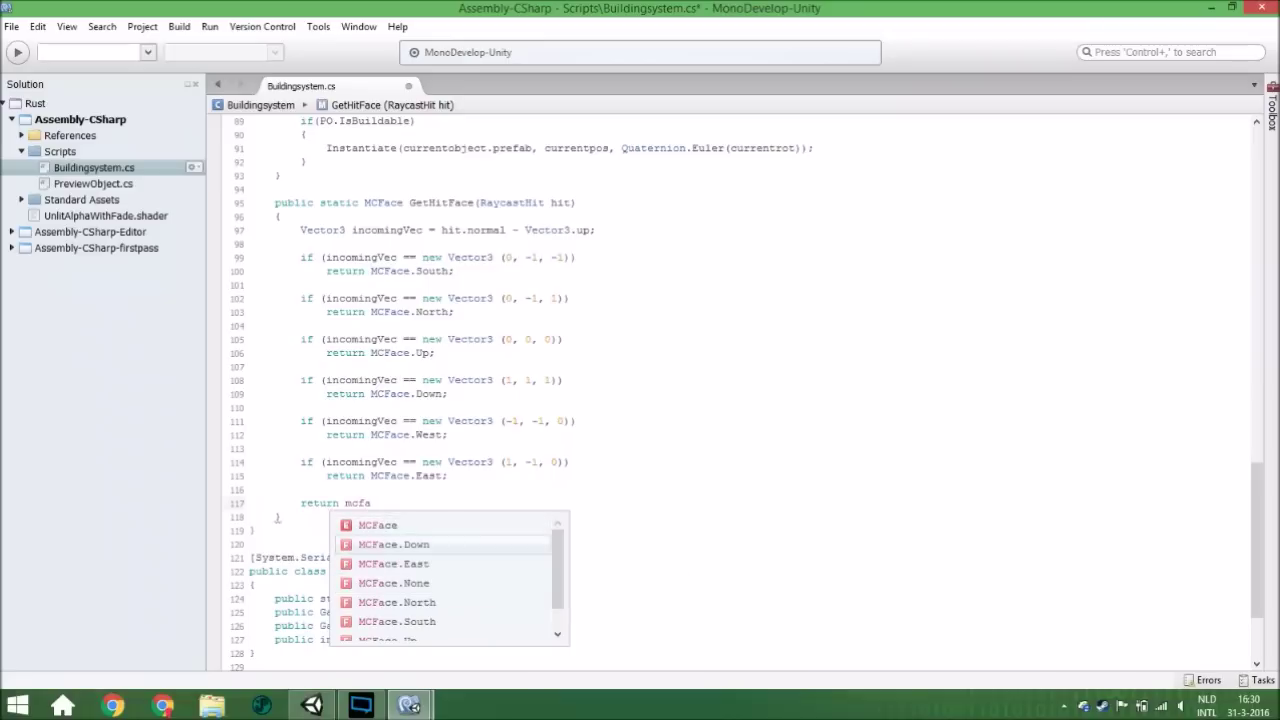
{"action": "key", "text": "Down"}
{"action": "key", "text": "Down"}
{"action": "key", "text": "Down"}
{"action": "key", "text": "Up"}
{"action": "key", "text": "Return"}
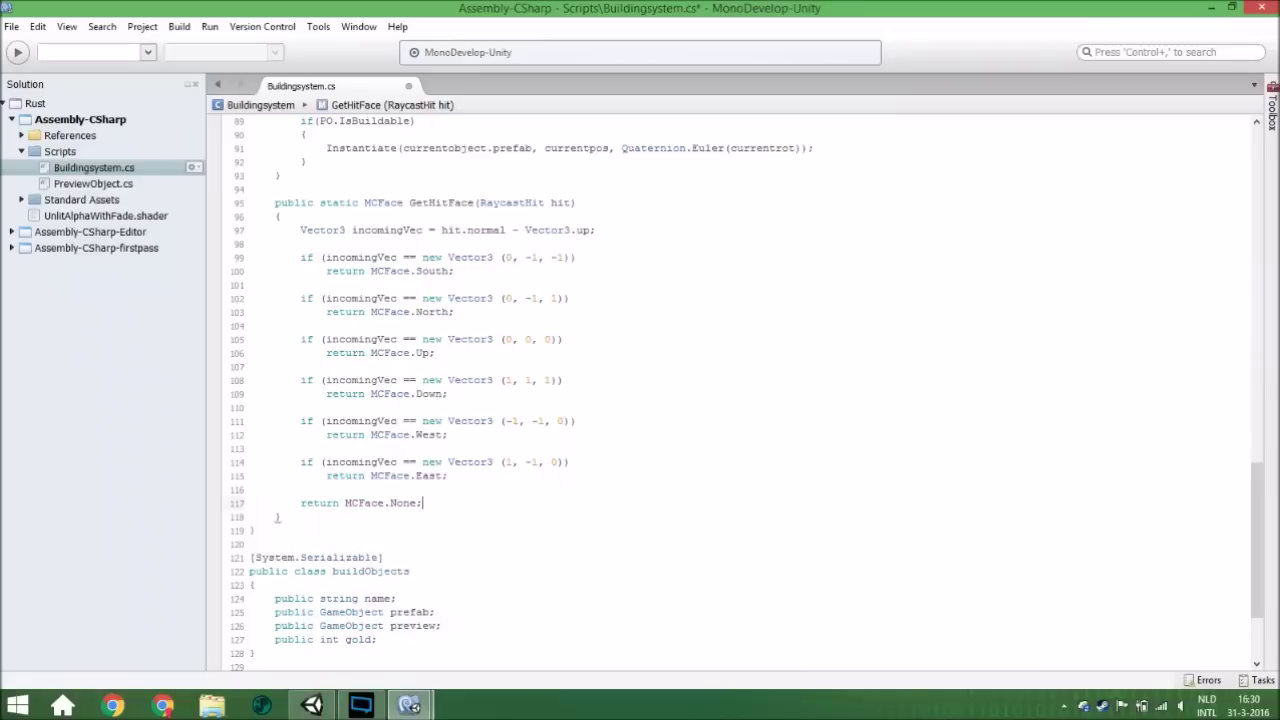
{"action": "key", "text": "ctrl+s"}
{"action": "scroll", "coordinate": [660, 380], "scroll_direction": "up", "scroll_amount": 10}
Add 'public objectsorts sort' after the preview field in buildObjects and save.
{"action": "scroll", "coordinate": [580, 410], "scroll_direction": "up", "scroll_amount": 3}
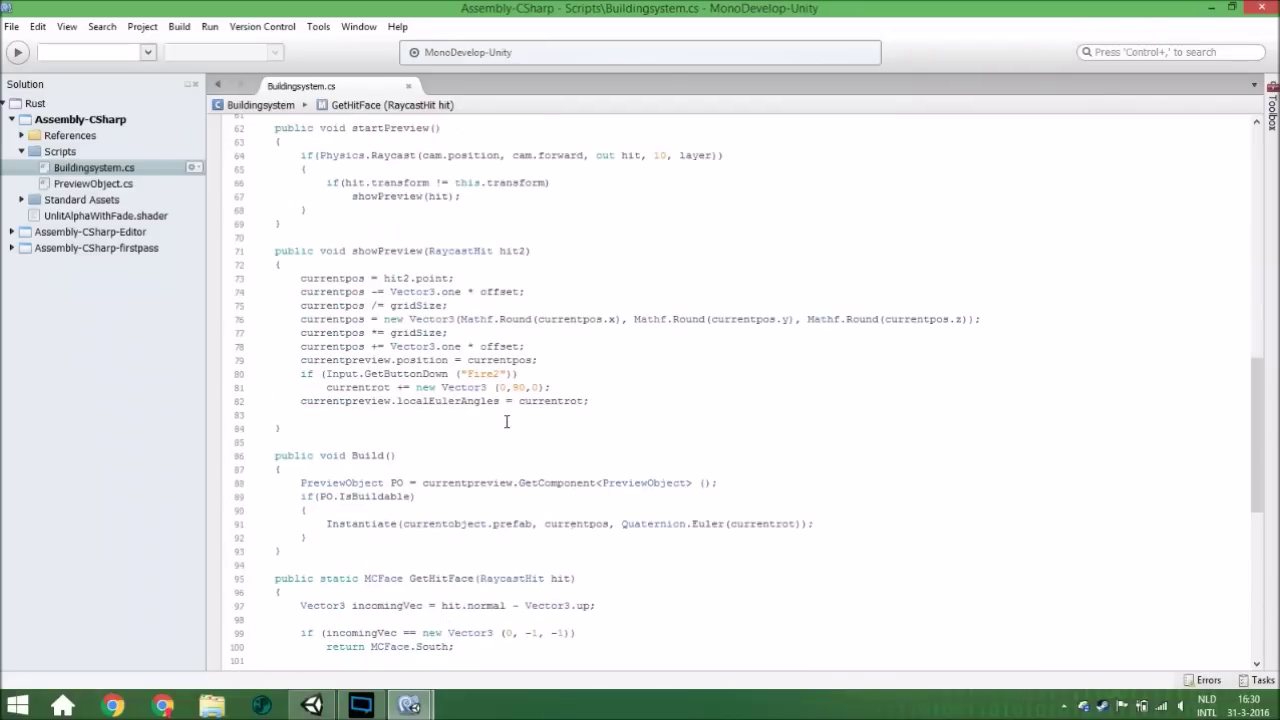
{"action": "scroll", "coordinate": [506, 421], "scroll_direction": "up", "scroll_amount": 10}
{"action": "scroll", "coordinate": [506, 421], "scroll_direction": "up", "scroll_amount": 7}
{"action": "scroll", "coordinate": [508, 423], "scroll_direction": "down", "scroll_amount": 17}
{"action": "scroll", "coordinate": [480, 440], "scroll_direction": "down", "scroll_amount": 15}
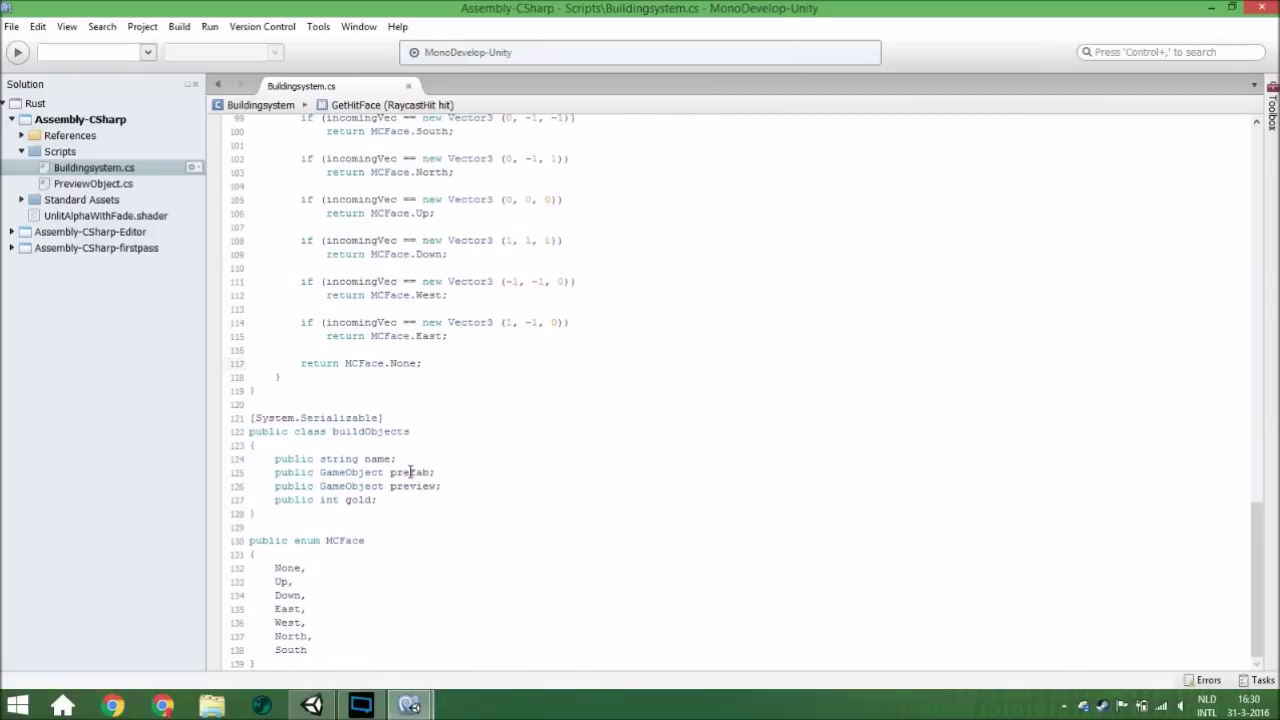
{"action": "mouse_move", "coordinate": [418, 472]}
{"action": "left_click", "coordinate": [456, 486]}
{"action": "key", "text": "Return"}
{"action": "type", "text": "public "}
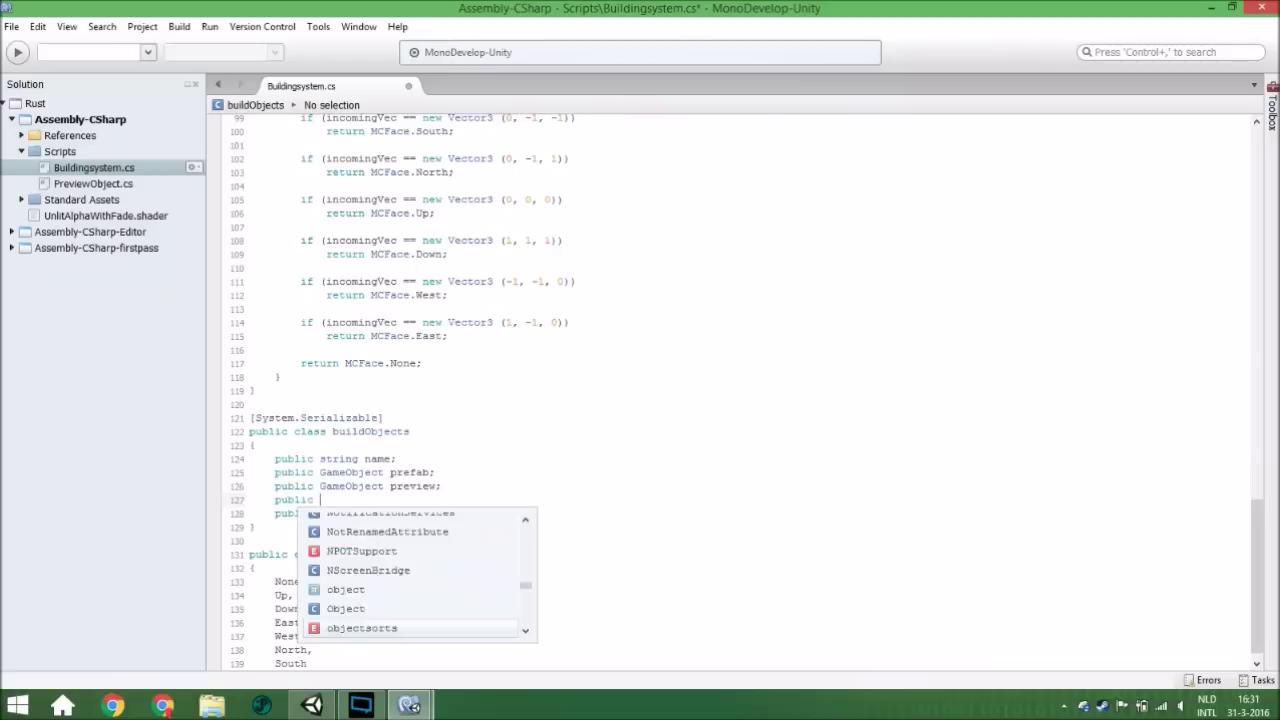
{"action": "type", "text": "obj"}
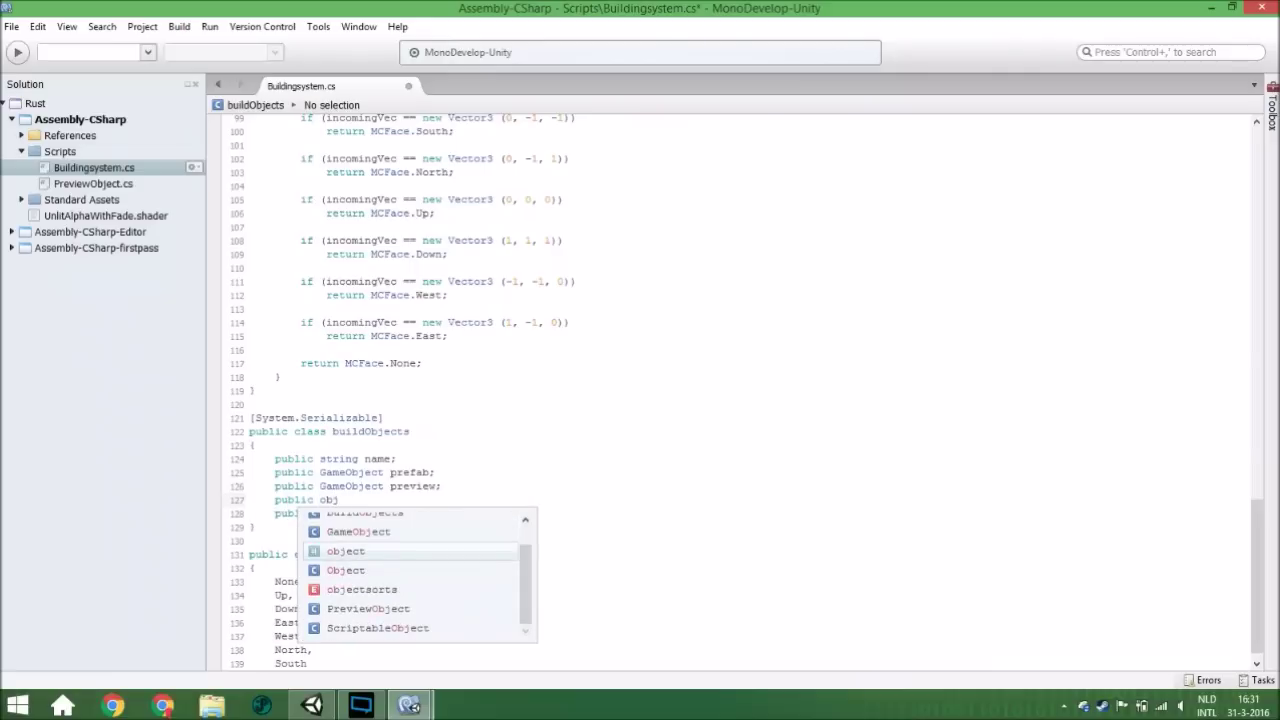
{"action": "type", "text": "ectsorts sort"}
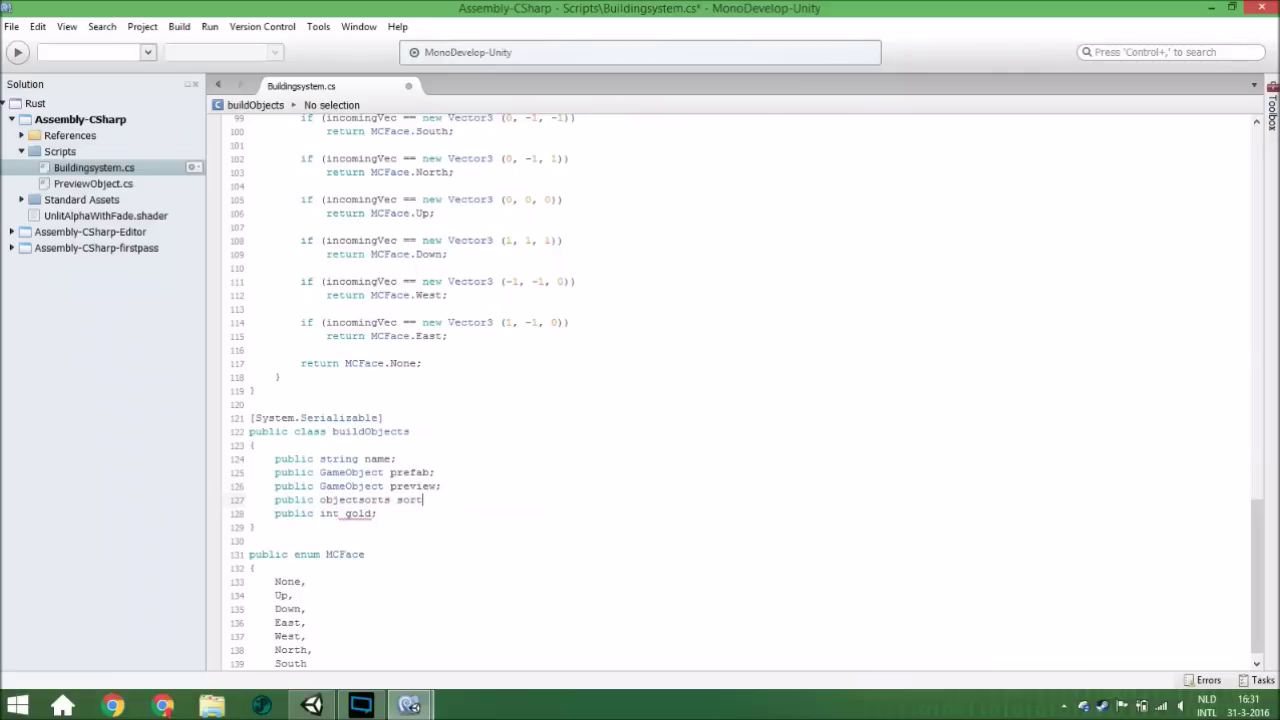
{"action": "key", "text": "ctrl+s"}
{"action": "scroll", "coordinate": [229, 521], "scroll_direction": "up", "scroll_amount": 10}
Start showPreview with the condition if(currentobject.sort == objectsorts.floor).
{"action": "scroll", "coordinate": [229, 521], "scroll_direction": "up", "scroll_amount": 6}
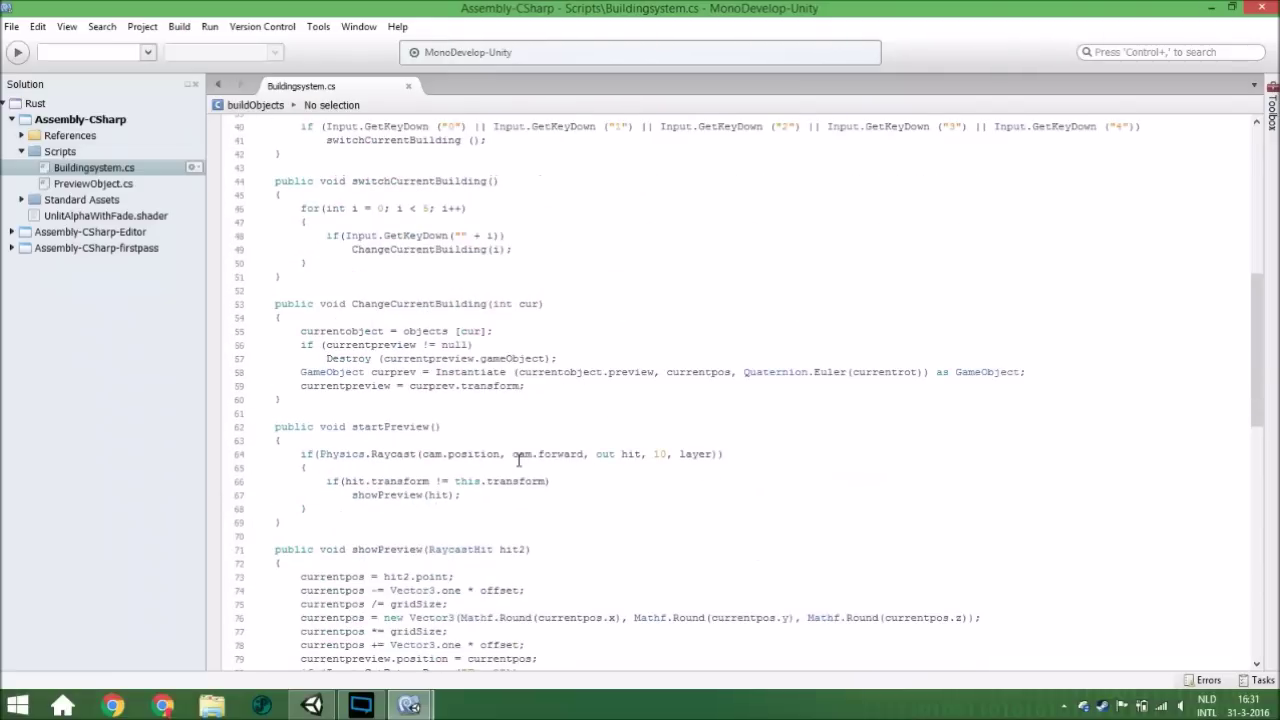
{"action": "scroll", "coordinate": [280, 513], "scroll_direction": "down", "scroll_amount": 1}
{"action": "left_click", "coordinate": [300, 500]}
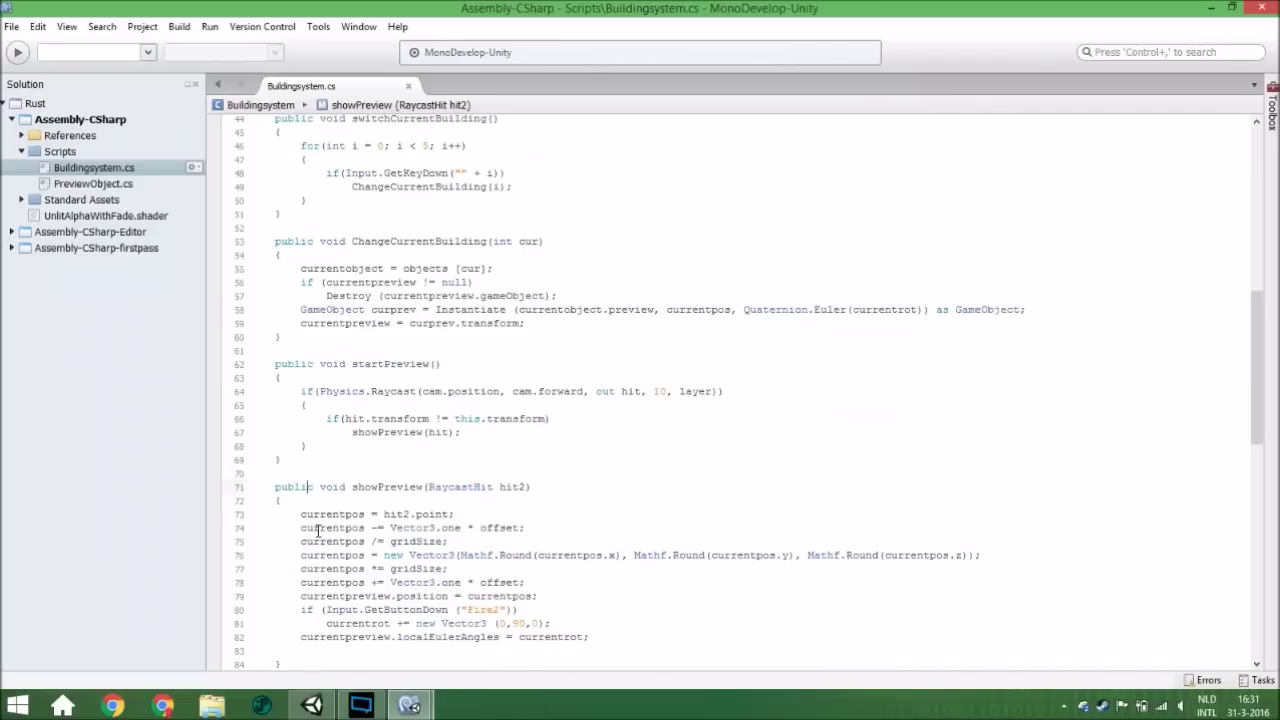
{"action": "key", "text": "Return"}
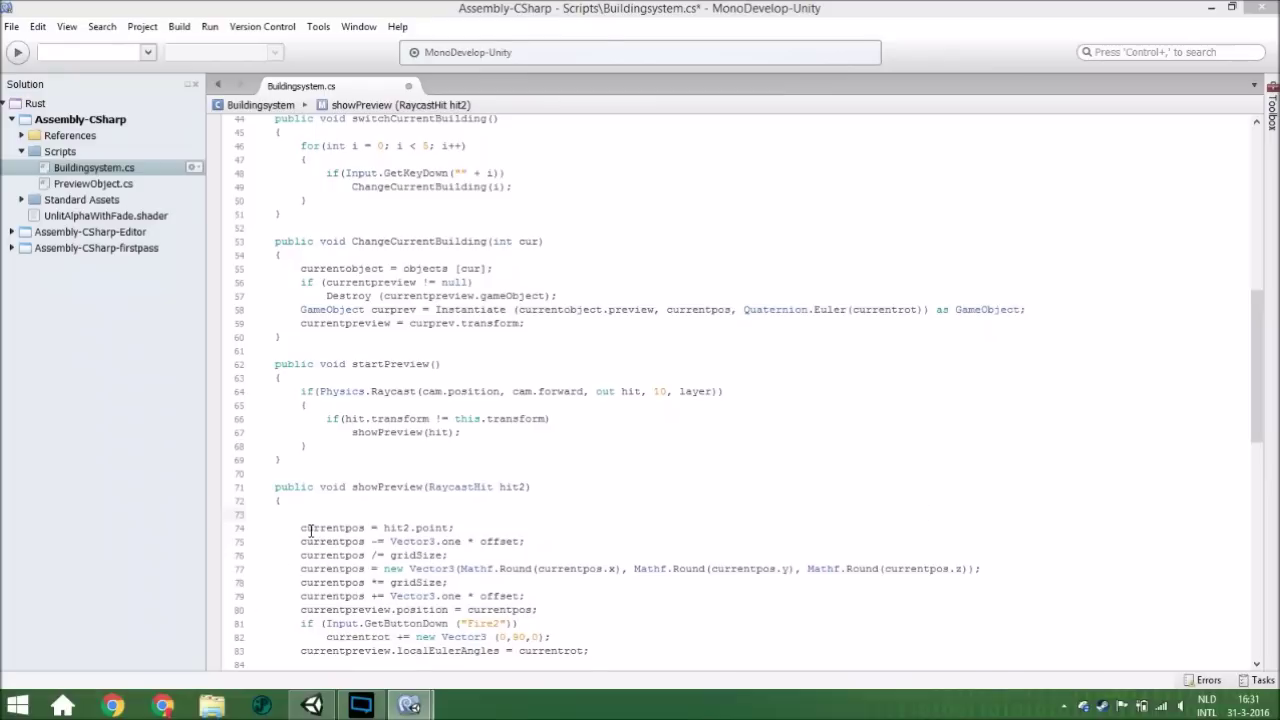
{"action": "type", "text": "if"}
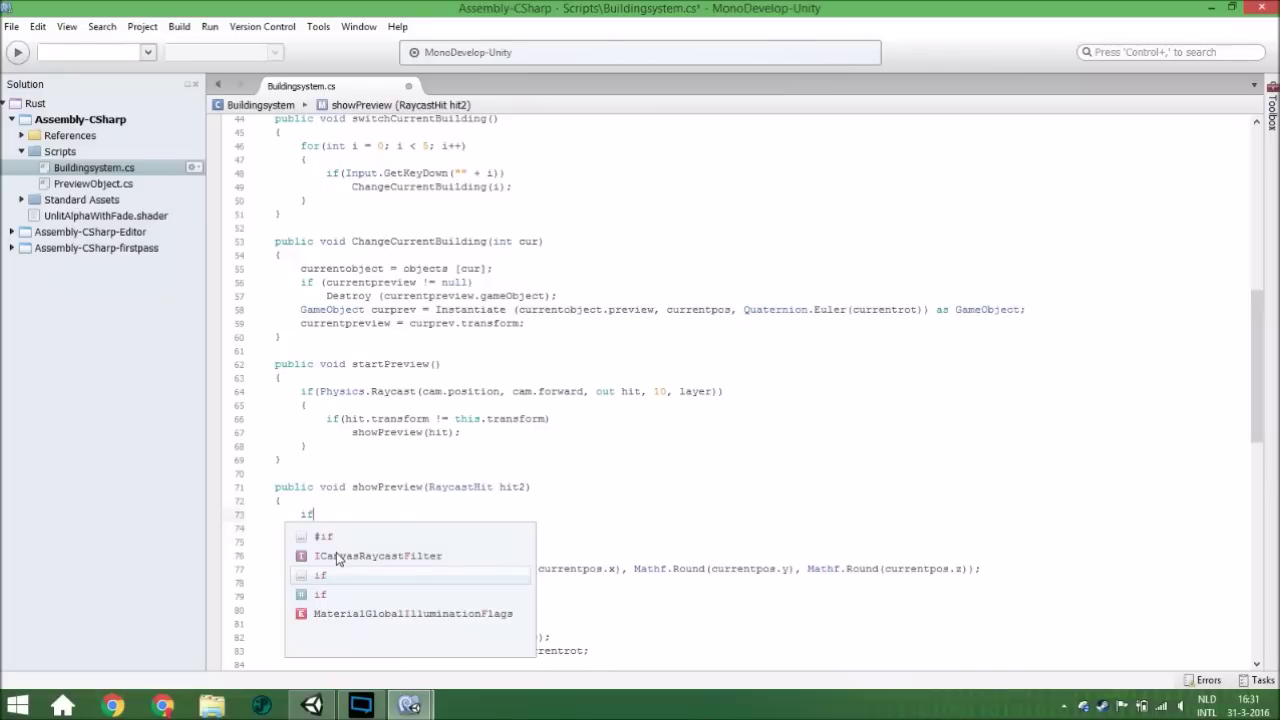
{"action": "type", "text": "(curren"}
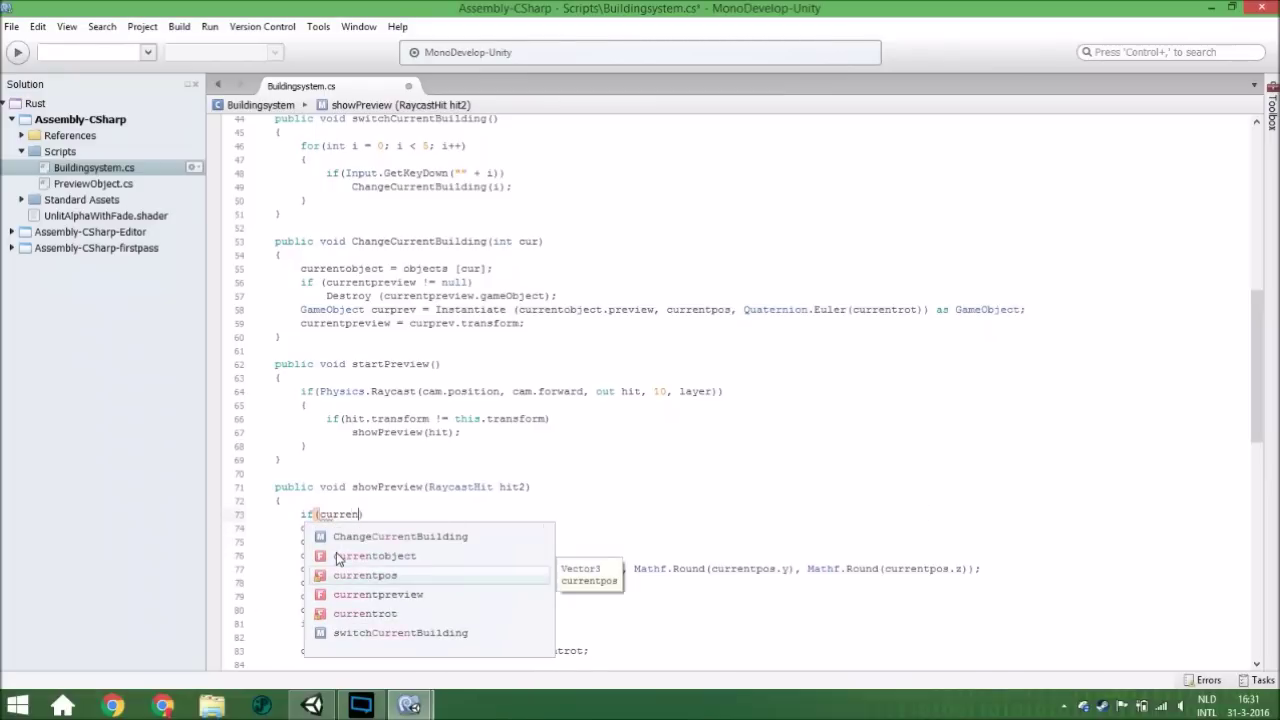
{"action": "left_click", "coordinate": [336, 555]}
{"action": "type", "text": ".so"}
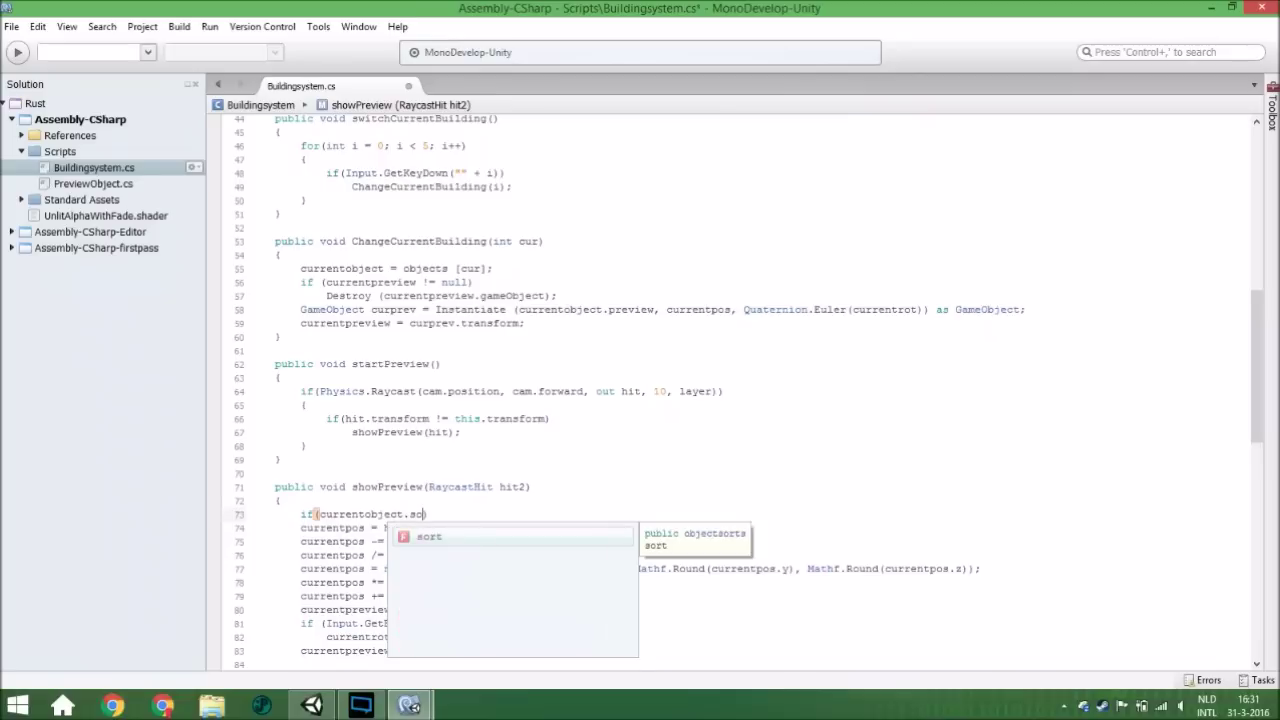
{"action": "type", "text": "rt == o"}
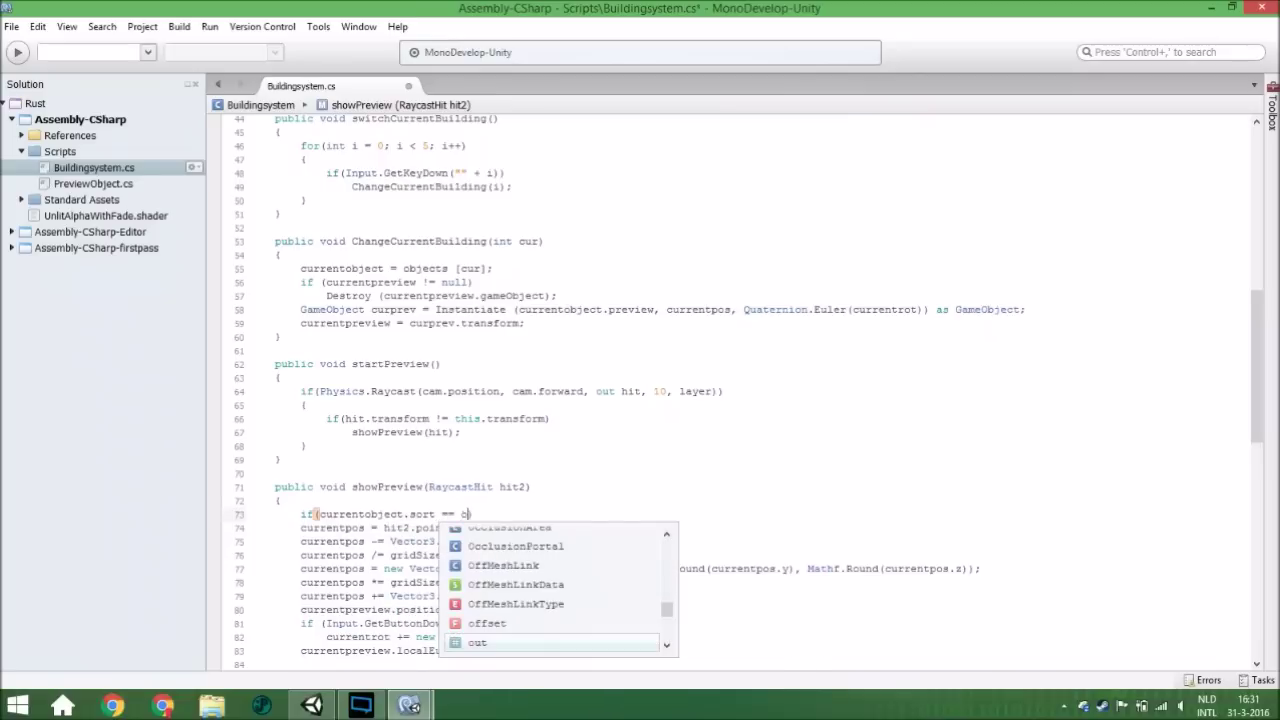
{"action": "type", "text": "bjects"}
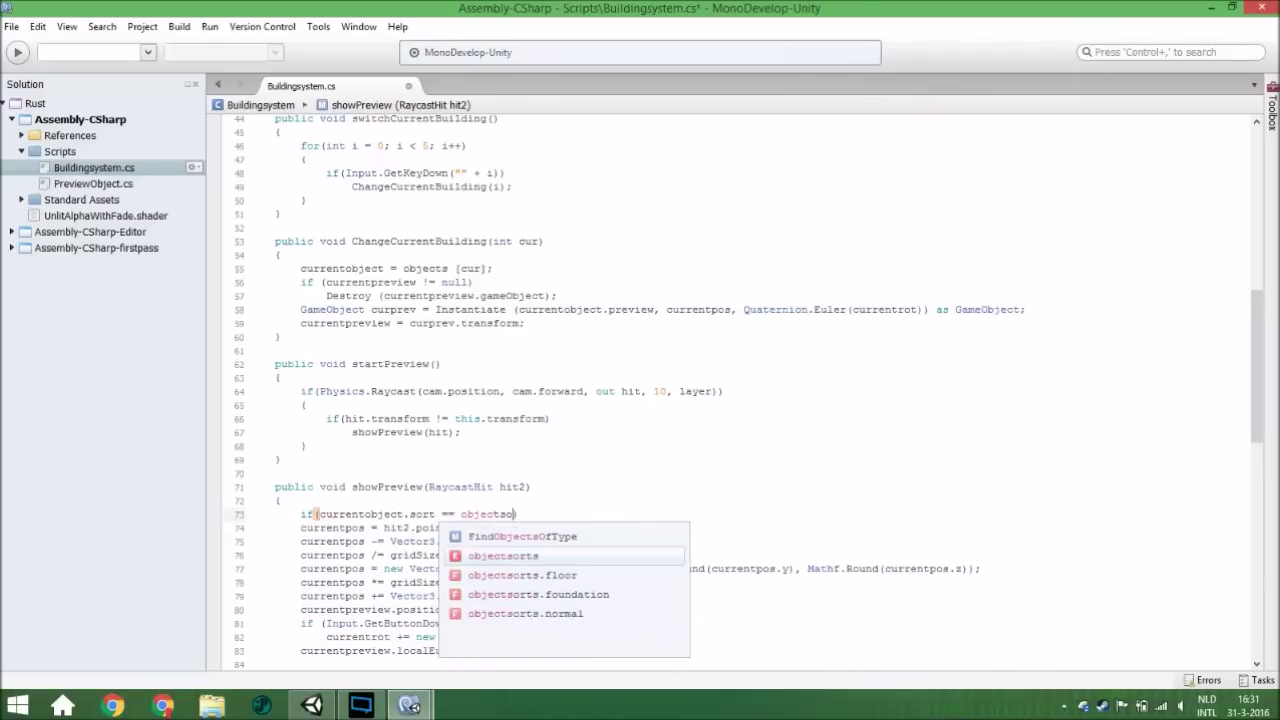
{"action": "type", "text": "o"}
{"action": "key", "text": "Down"}
{"action": "key", "text": "Return"}
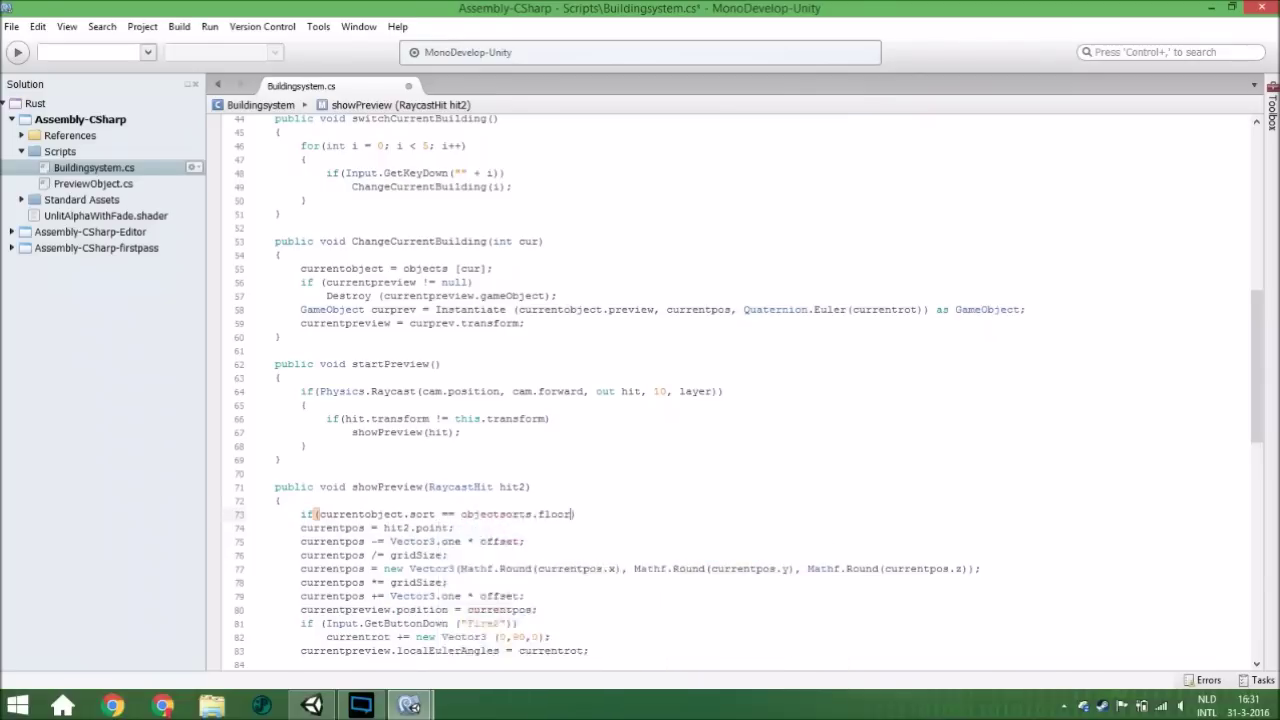
Give the floor condition an empty { } block followed by an else.
{"action": "key", "text": "Return"}
{"action": "type", "text": "{"}
{"action": "key", "text": "Return"}
{"action": "key", "text": "Return"}
{"action": "type", "text": "}"}
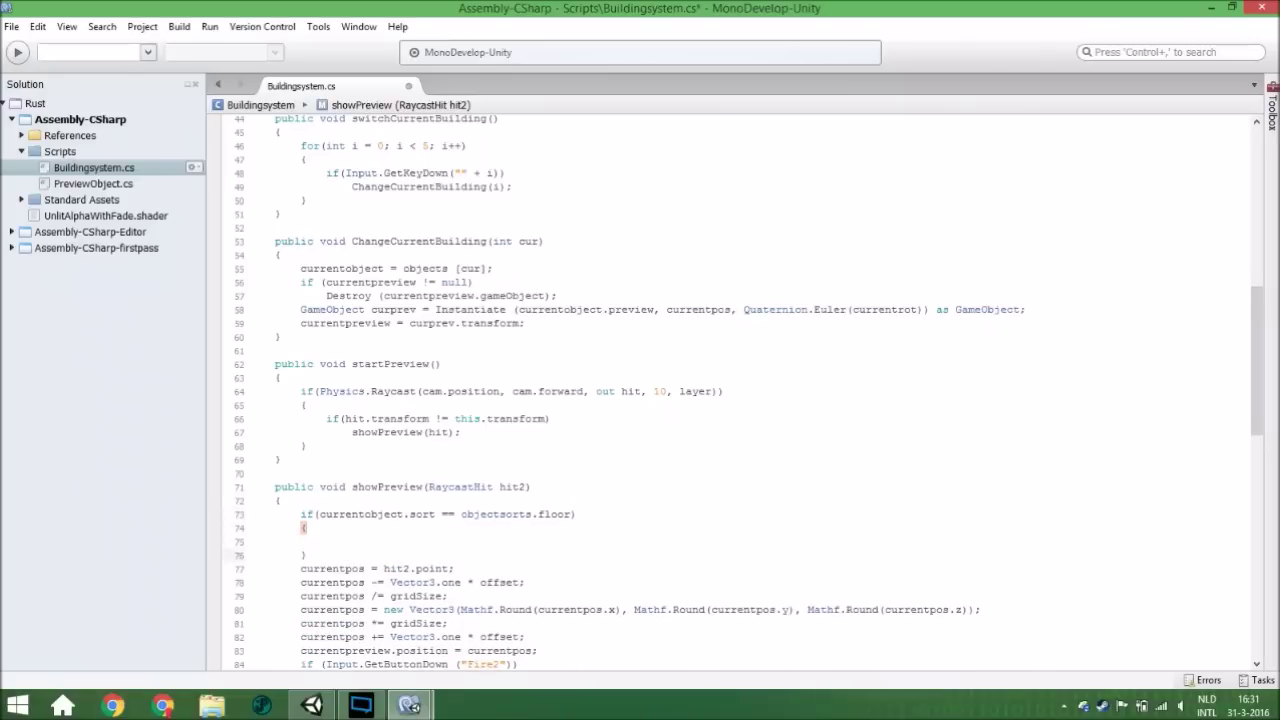
{"action": "key", "text": "Return"}
{"action": "type", "text": "el"}
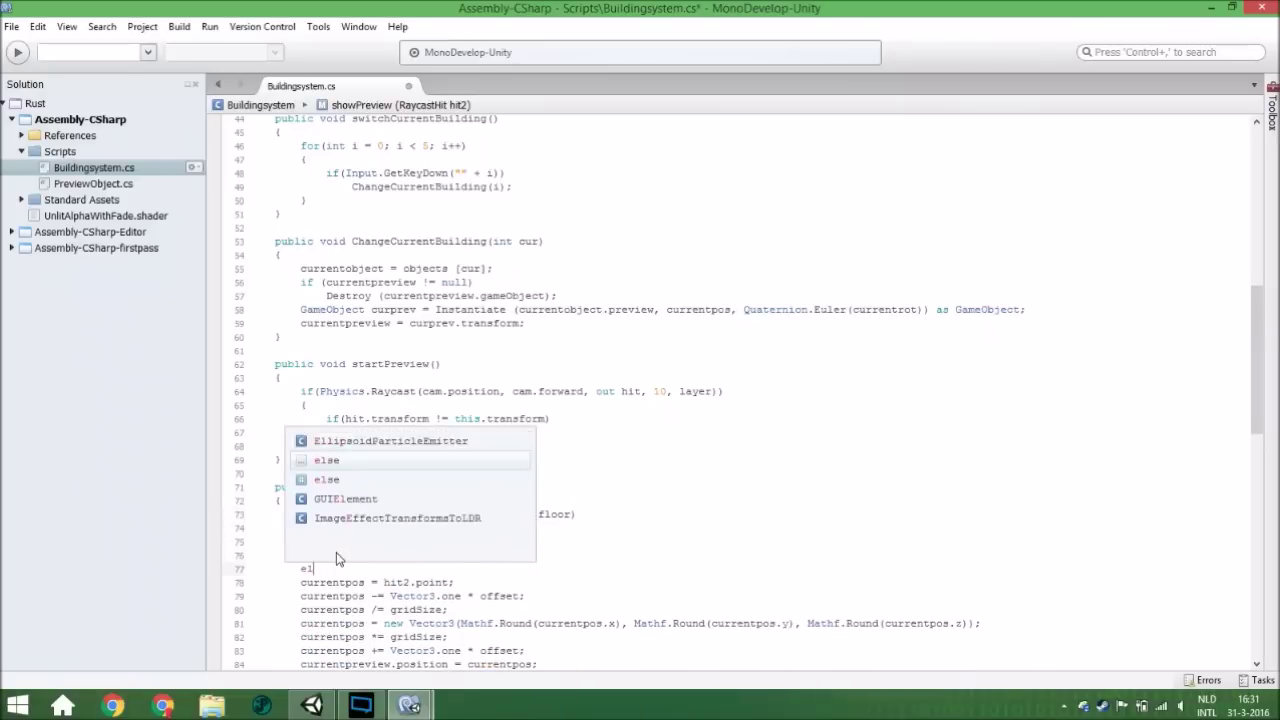
{"action": "type", "text": "se"}
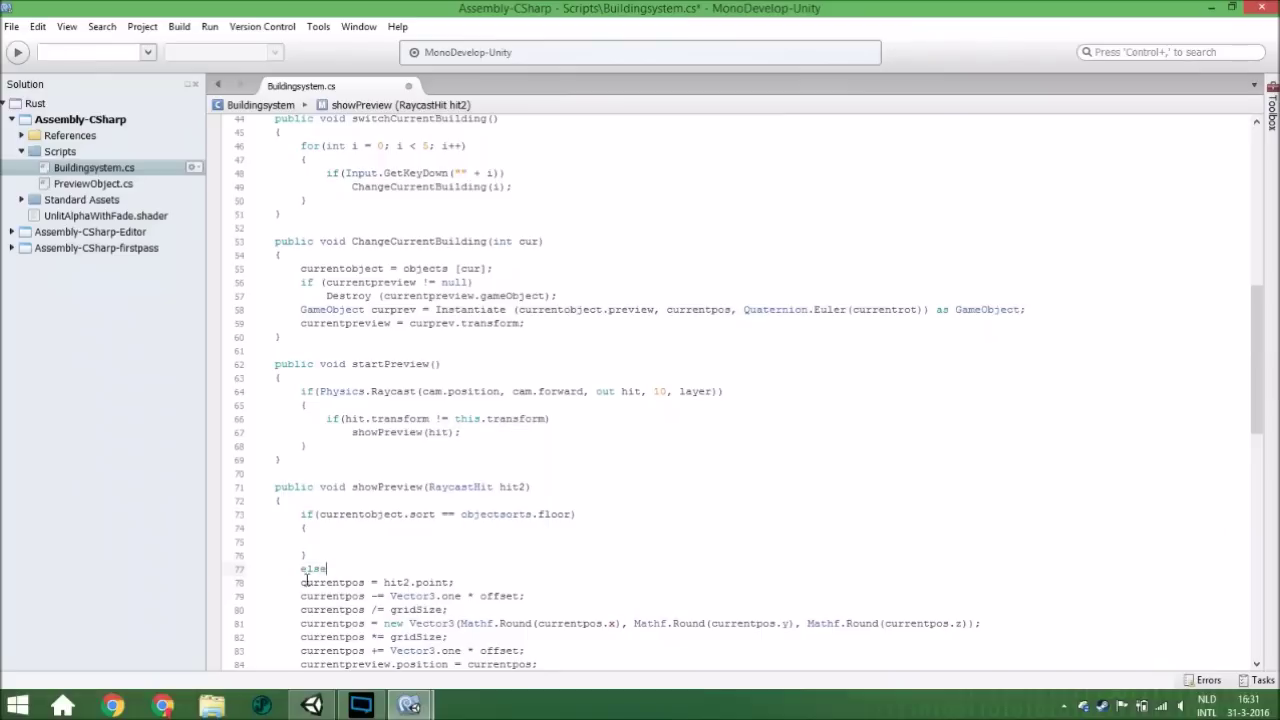
Indent the position line under else and set dir = GetHitFace(hit2) in the floor block.
{"action": "left_click", "coordinate": [302, 582]}
{"action": "key", "text": "Tab"}
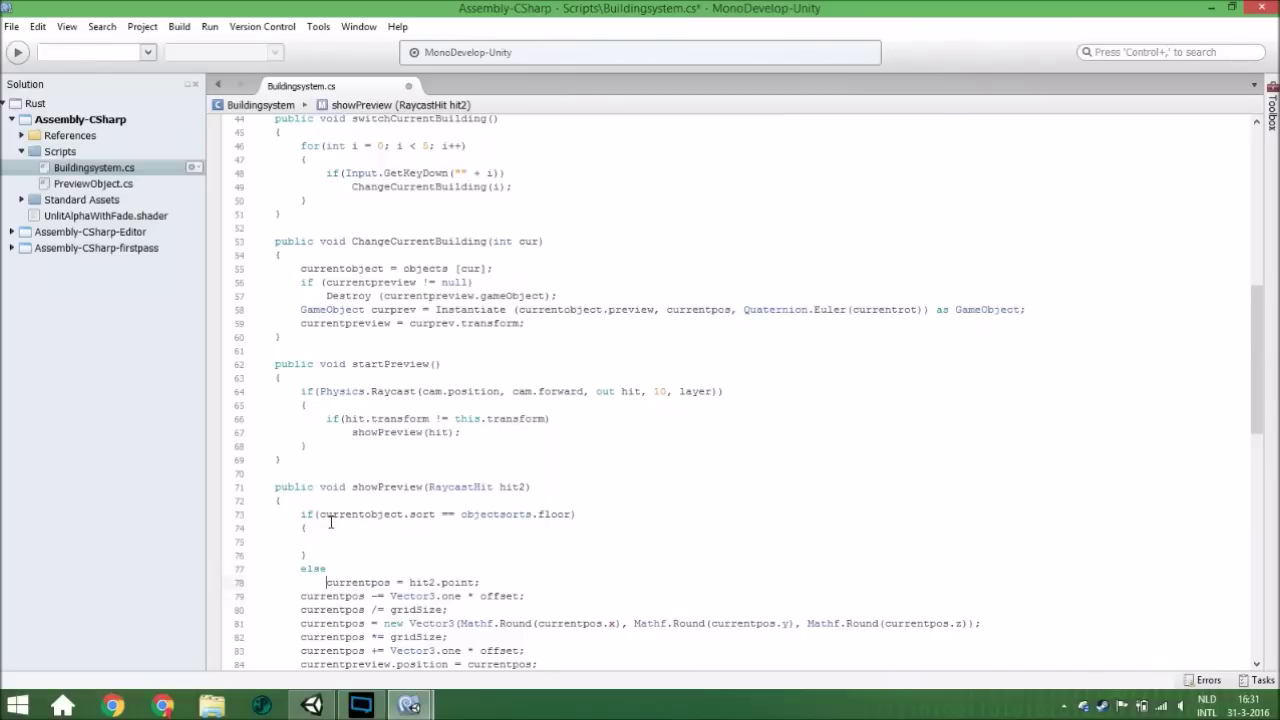
{"action": "left_click", "coordinate": [352, 540]}
{"action": "type", "text": "d"}
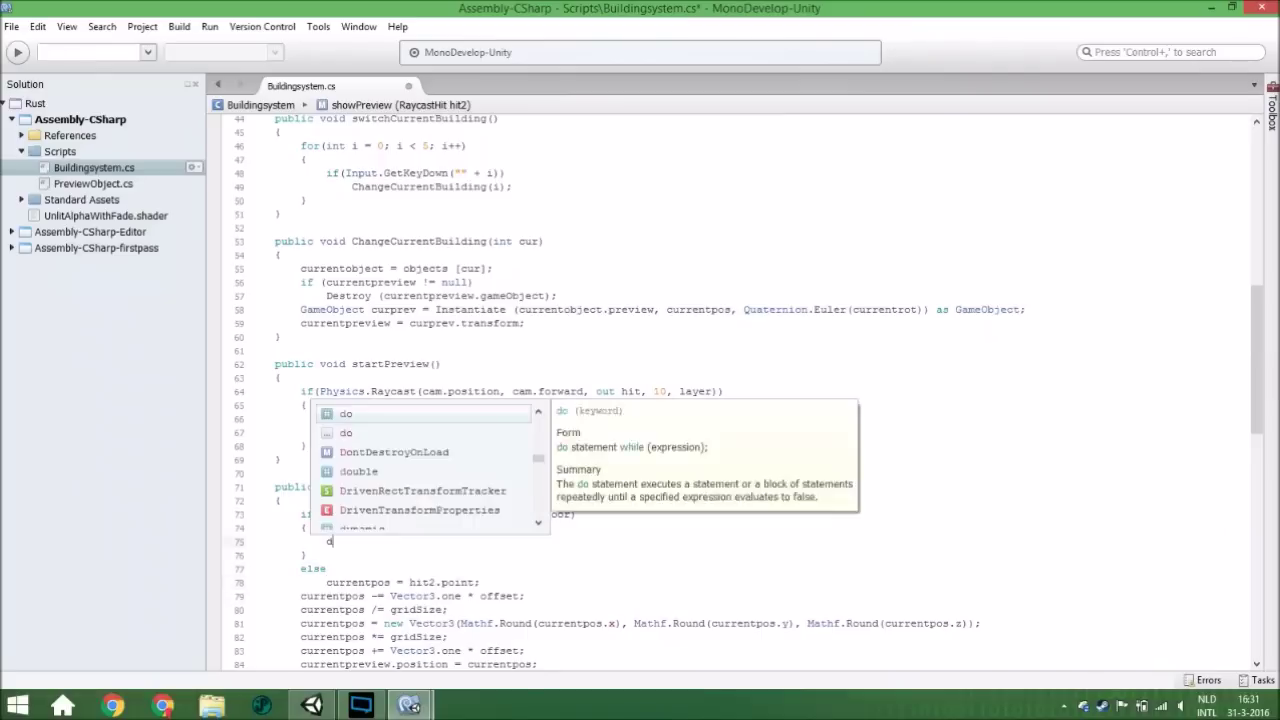
{"action": "type", "text": "ir ="}
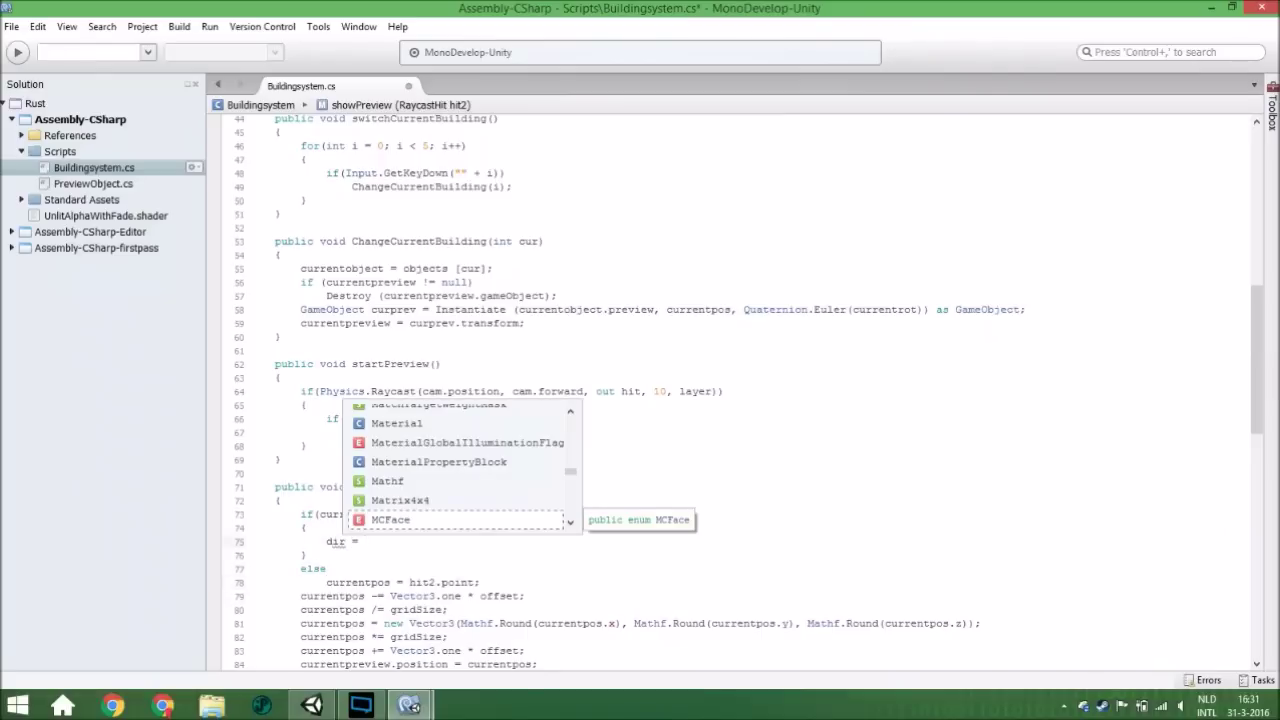
{"action": "type", "text": " GetHi"}
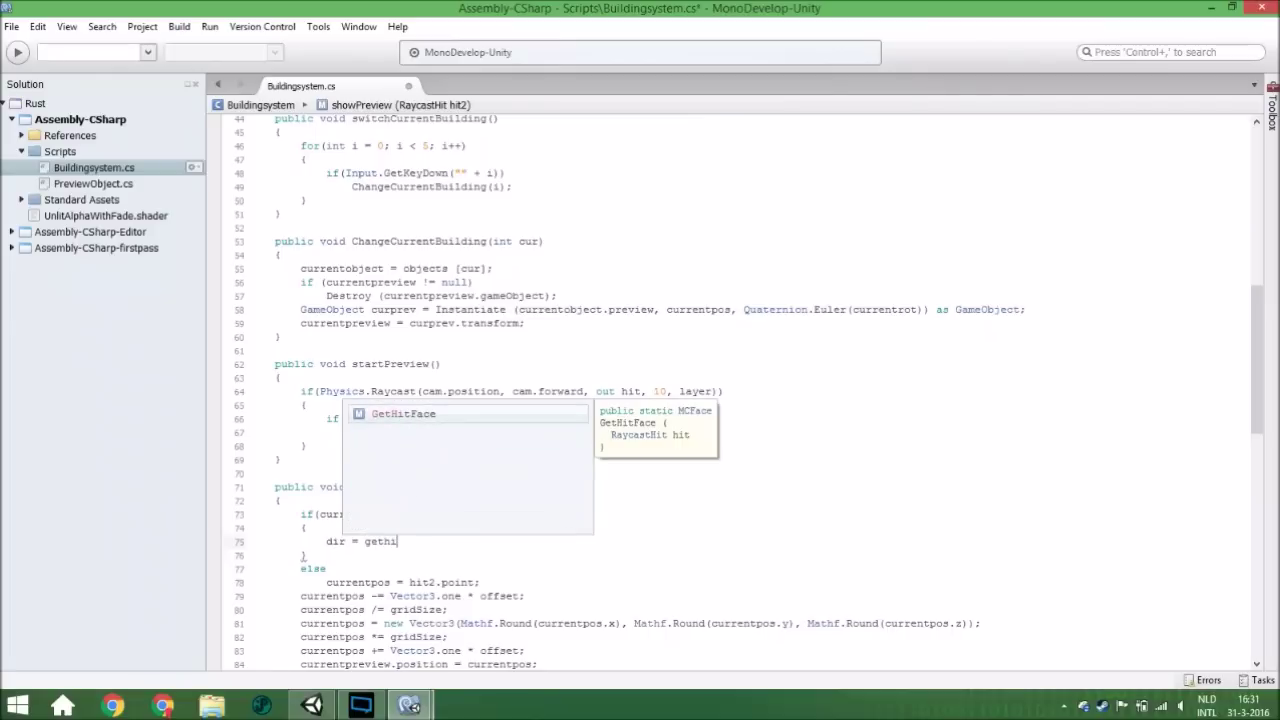
{"action": "key", "text": "Return"}
{"action": "type", "text": "("}
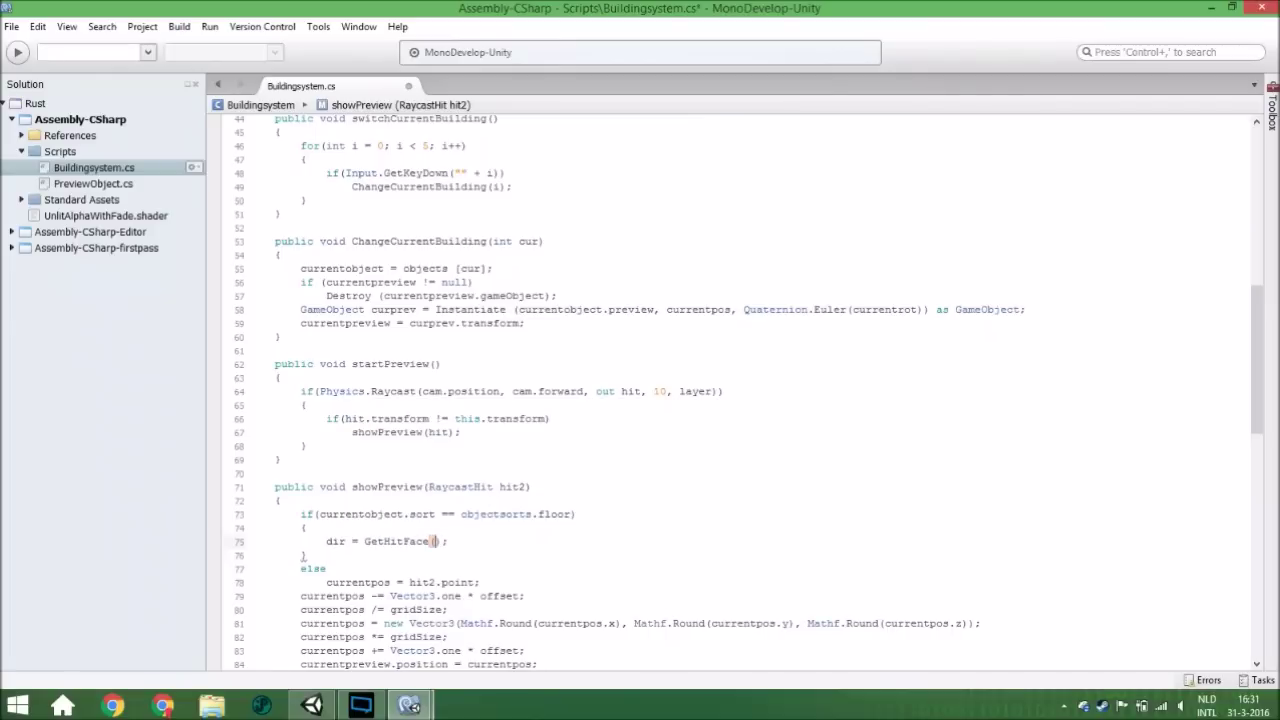
{"action": "type", "text": "h"}
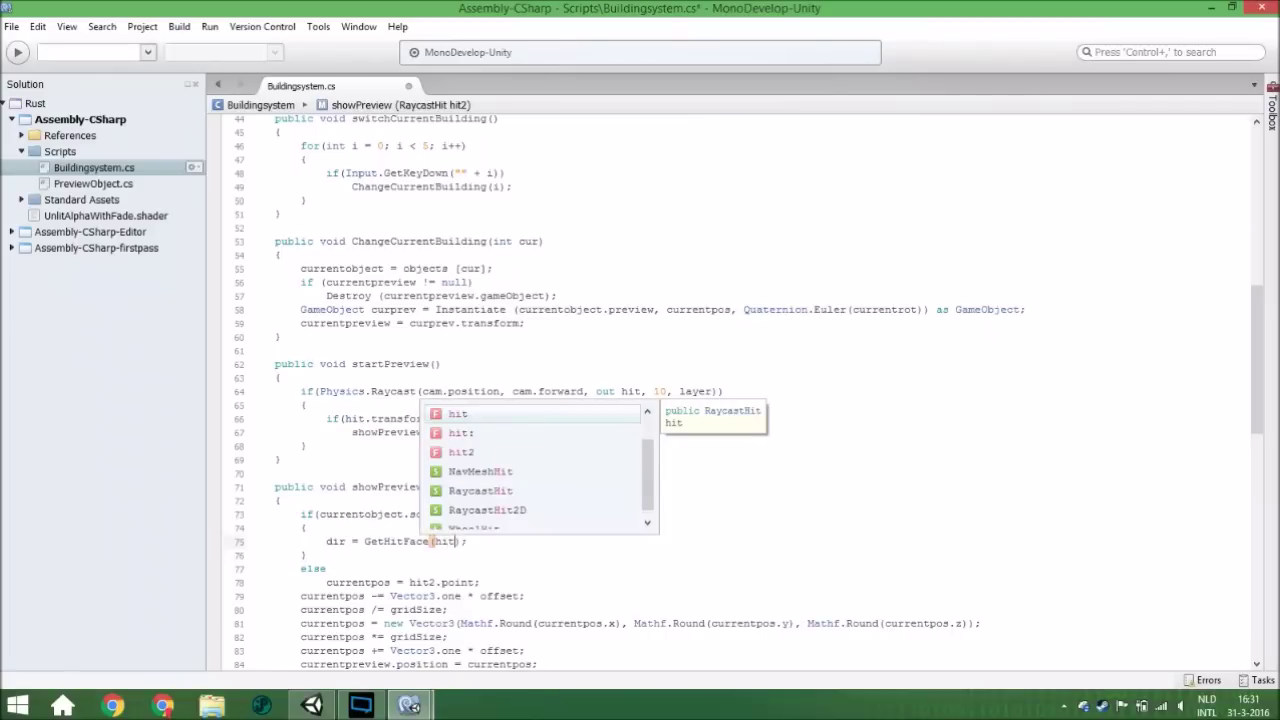
{"action": "type", "text": "it"}
{"action": "key", "text": "Return"}
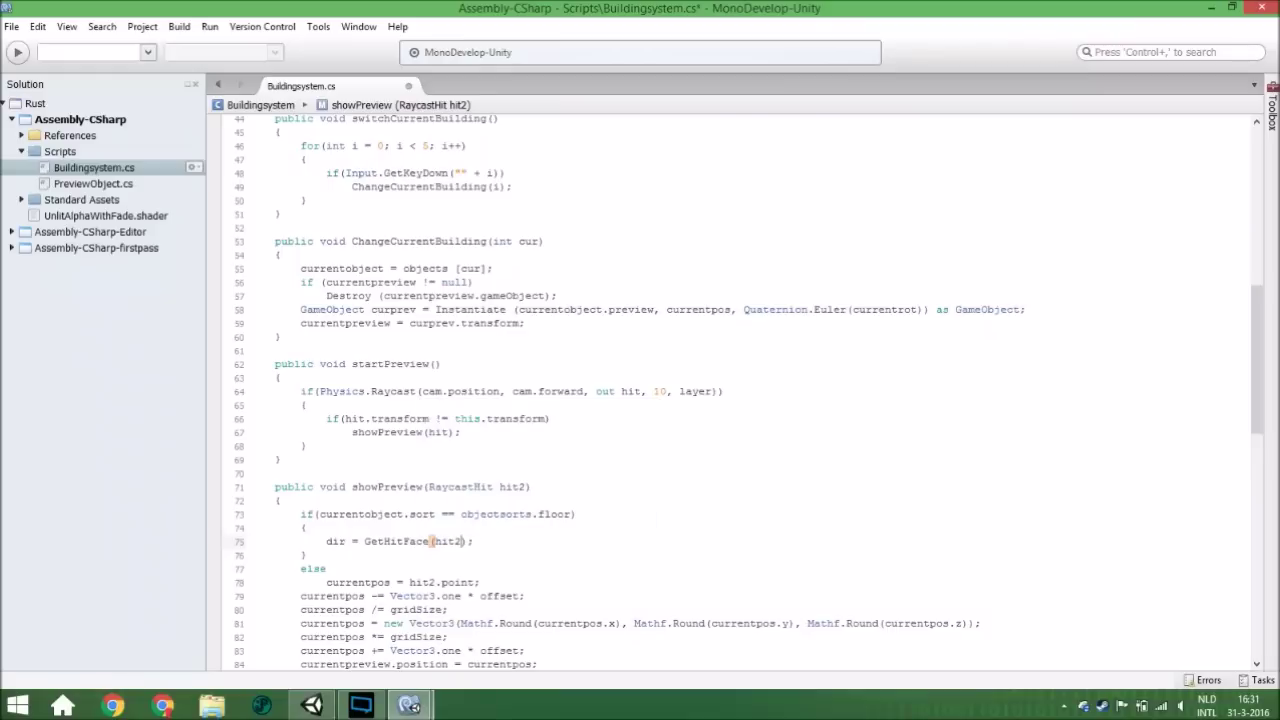
{"action": "key", "text": "End"}
{"action": "key", "text": "Return"}
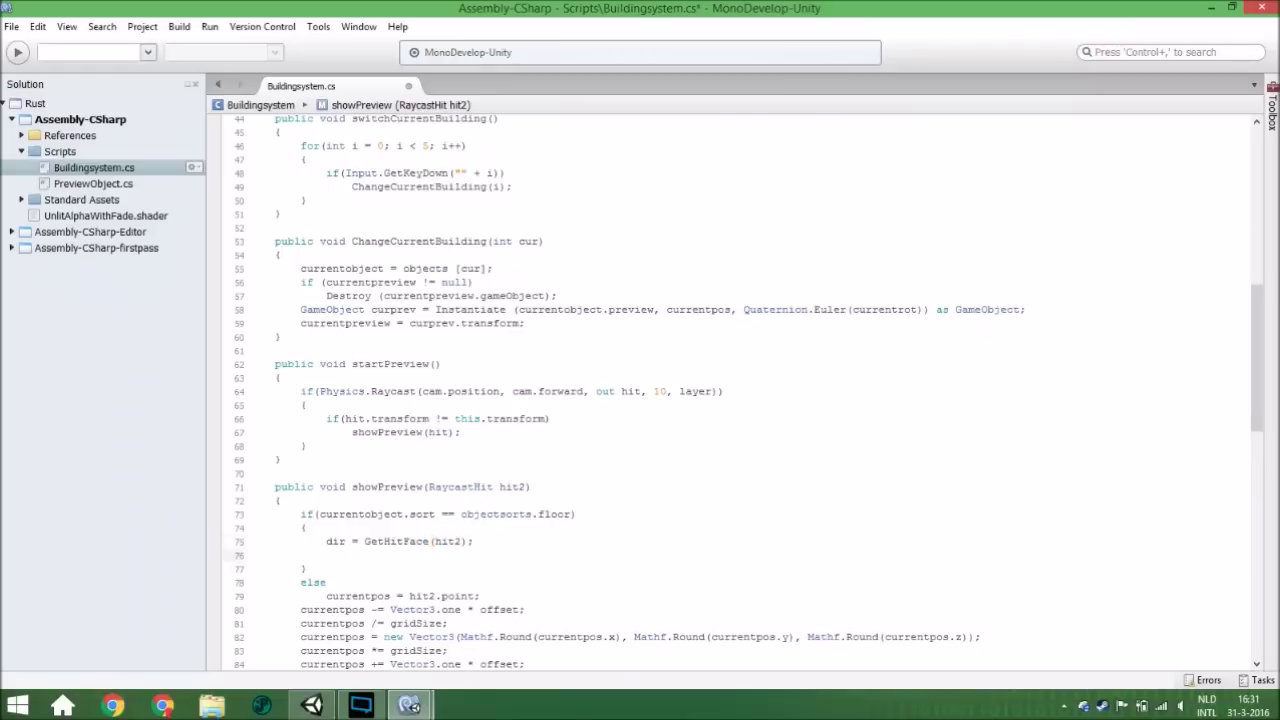
Add the check if(dir == MCFace.Up || dir == MCFace.Down) below it.
{"action": "type", "text": "if("}
{"action": "double_click", "coordinate": [400, 541]}
{"action": "left_click", "coordinate": [346, 555]}
{"action": "type", "text": "dir == "}
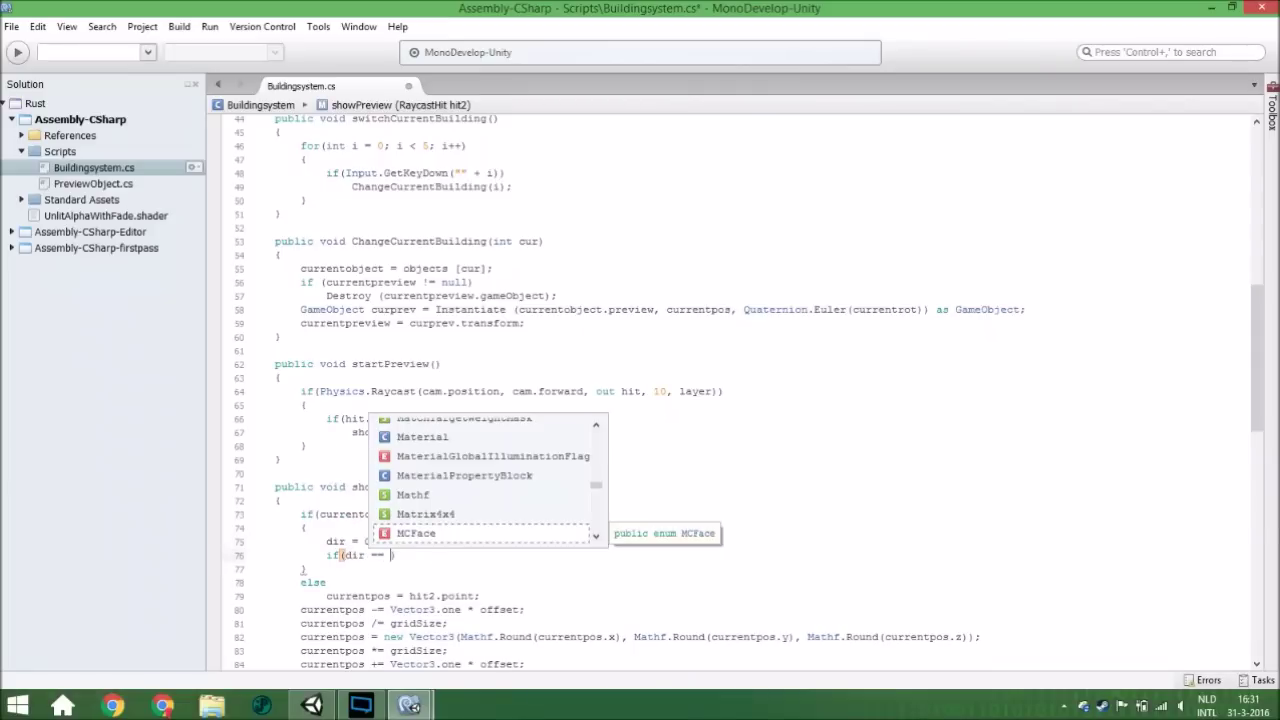
{"action": "type", "text": "mcf."}
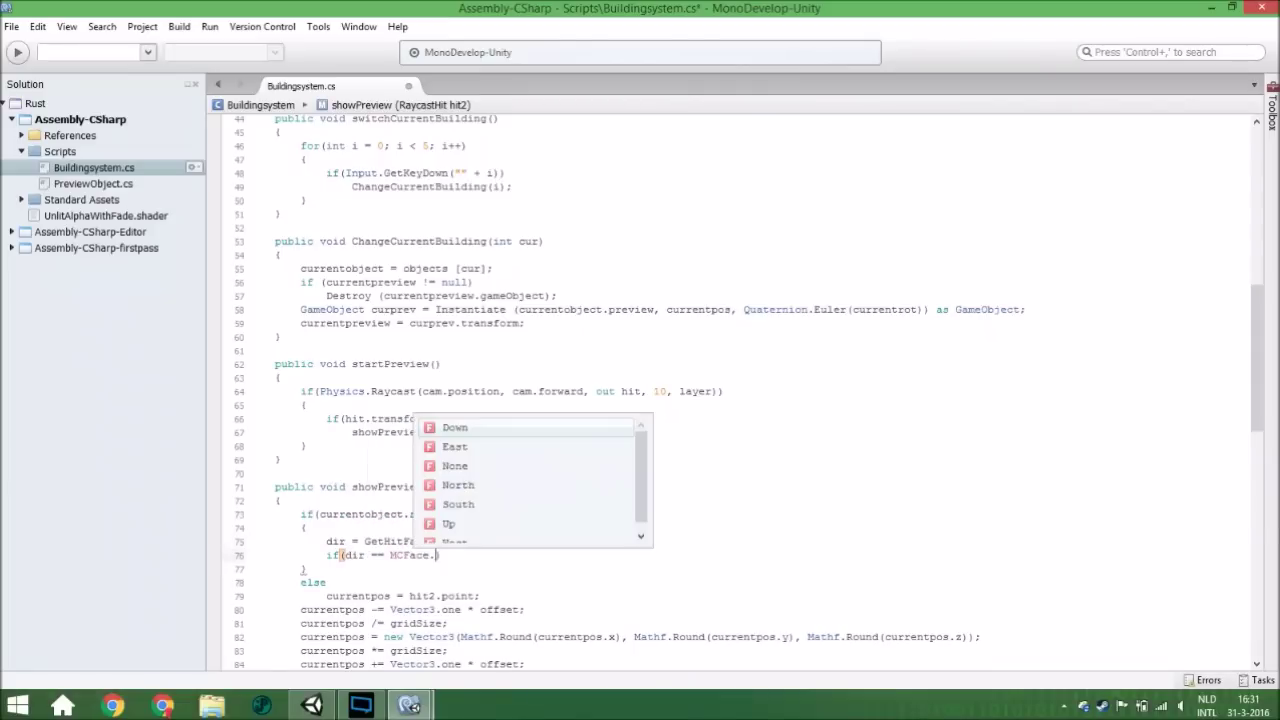
{"action": "type", "text": "up"}
{"action": "key", "text": "Return"}
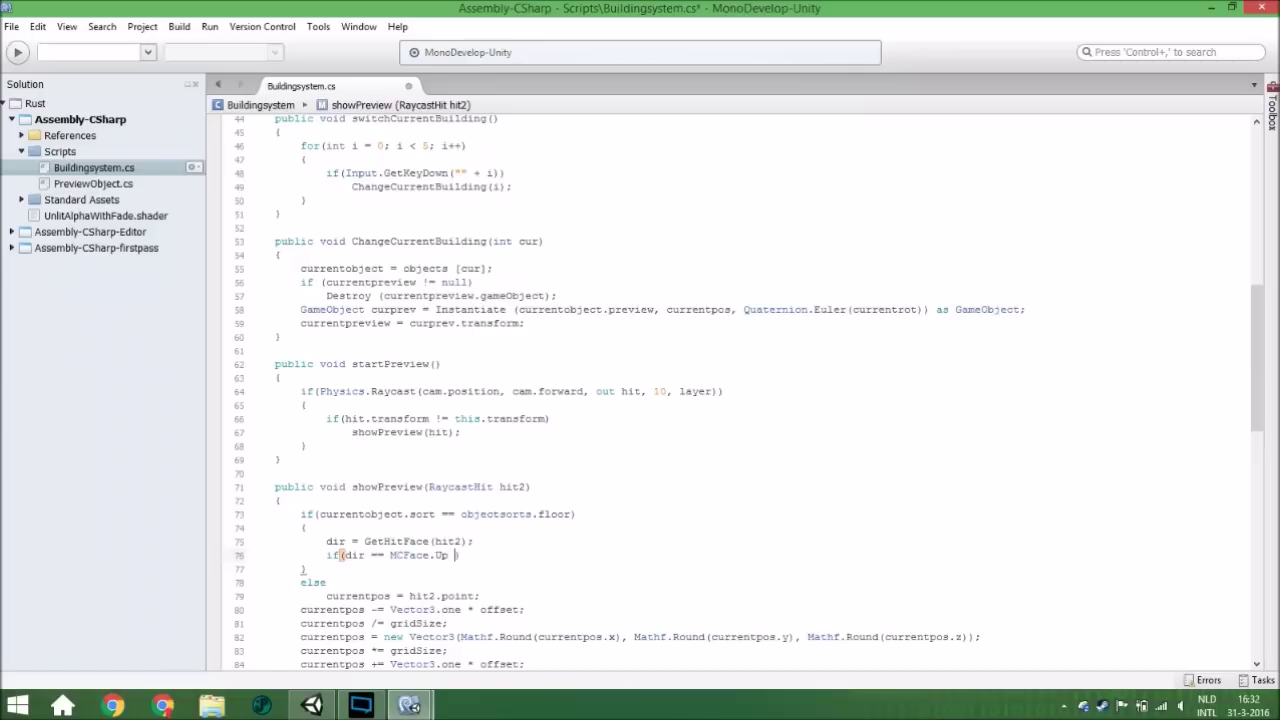
{"action": "type", "text": "|| "}
{"action": "type", "text": "dir == "}
{"action": "type", "text": "mc"}
{"action": "key", "text": "Down"}
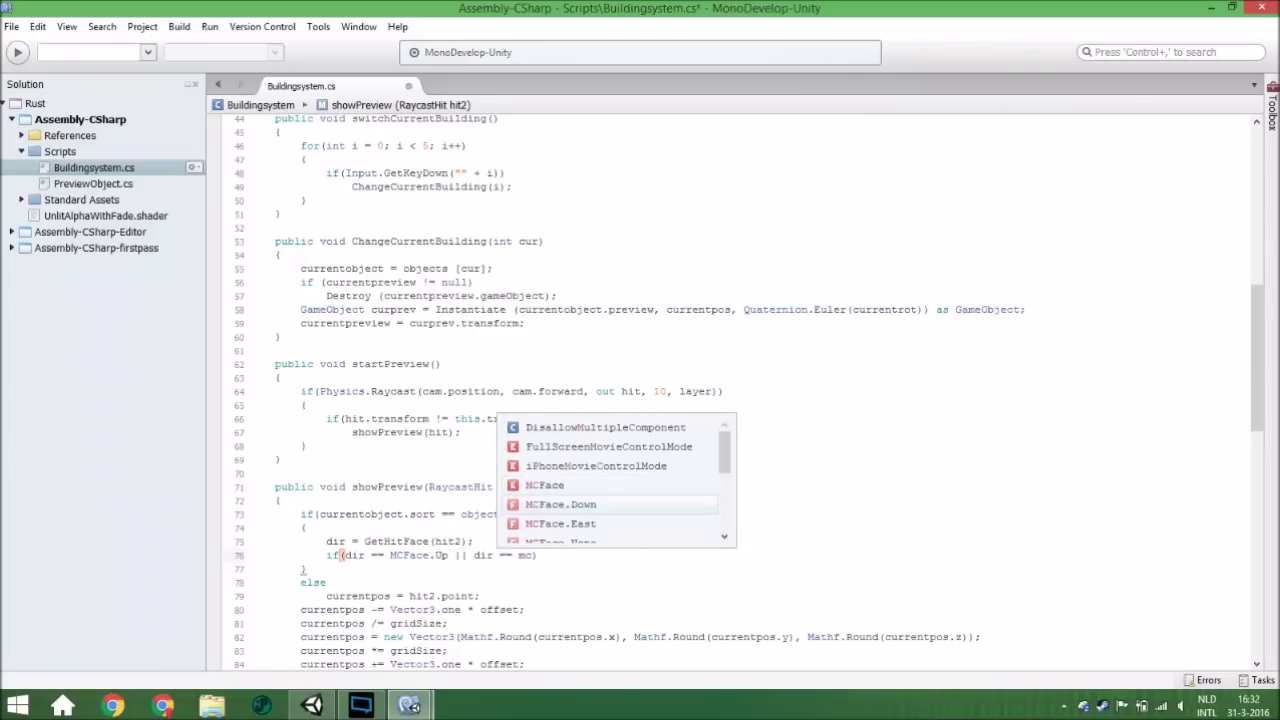
{"action": "key", "text": "Return"}
Give the Up/Down check a block that sets currentpos = hit2.point, copied from below.
{"action": "key", "text": "Return"}
{"action": "type", "text": "{"}
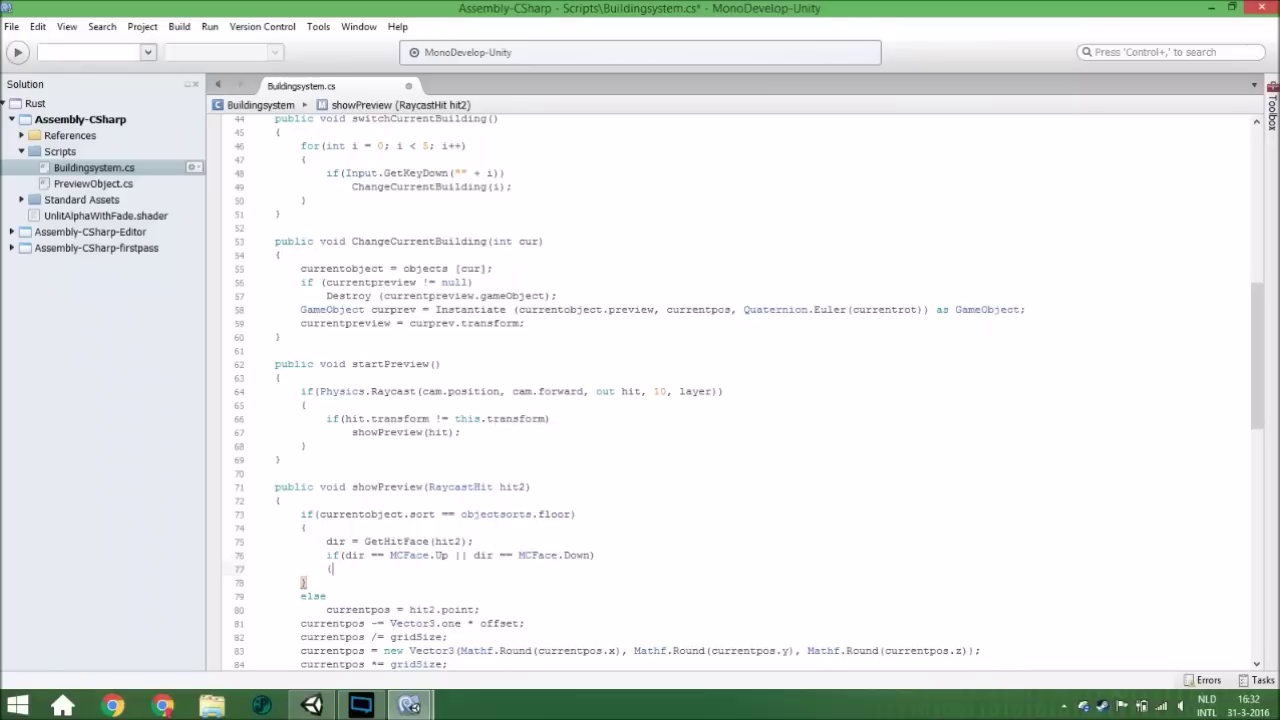
{"action": "key", "text": "Return"}
{"action": "key", "text": "Return"}
{"action": "type", "text": "}"}
{"action": "scroll", "coordinate": [497, 567], "scroll_direction": "down", "scroll_amount": 2}
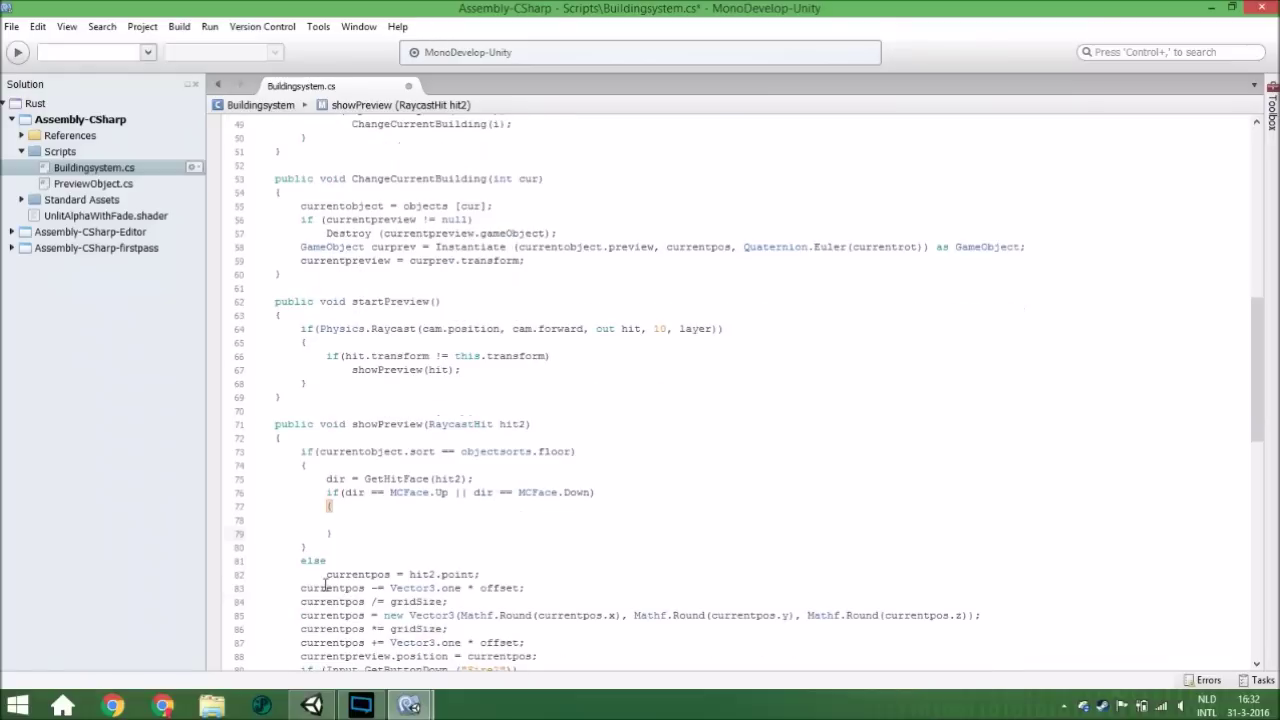
{"action": "left_click_drag", "start_coordinate": [326, 575], "coordinate": [497, 573]}
{"action": "key", "text": "ctrl+c"}
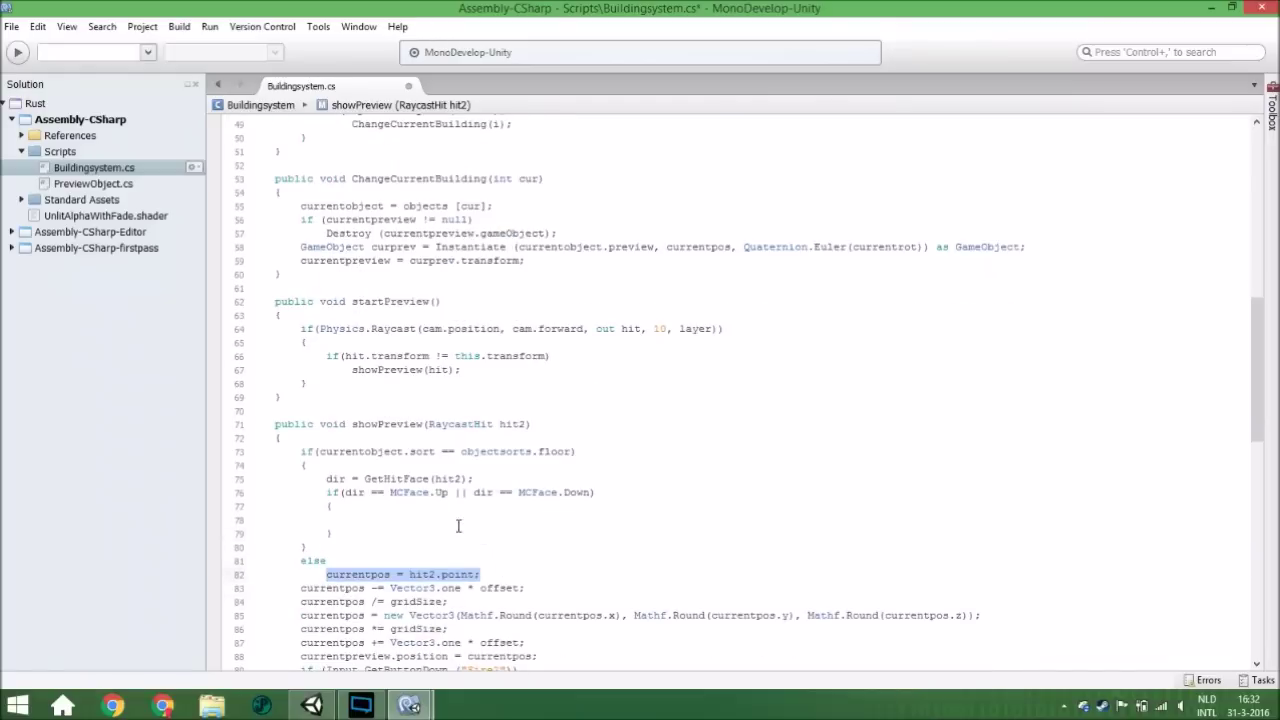
{"action": "left_click", "coordinate": [452, 525]}
{"action": "key", "text": "ctrl+v"}
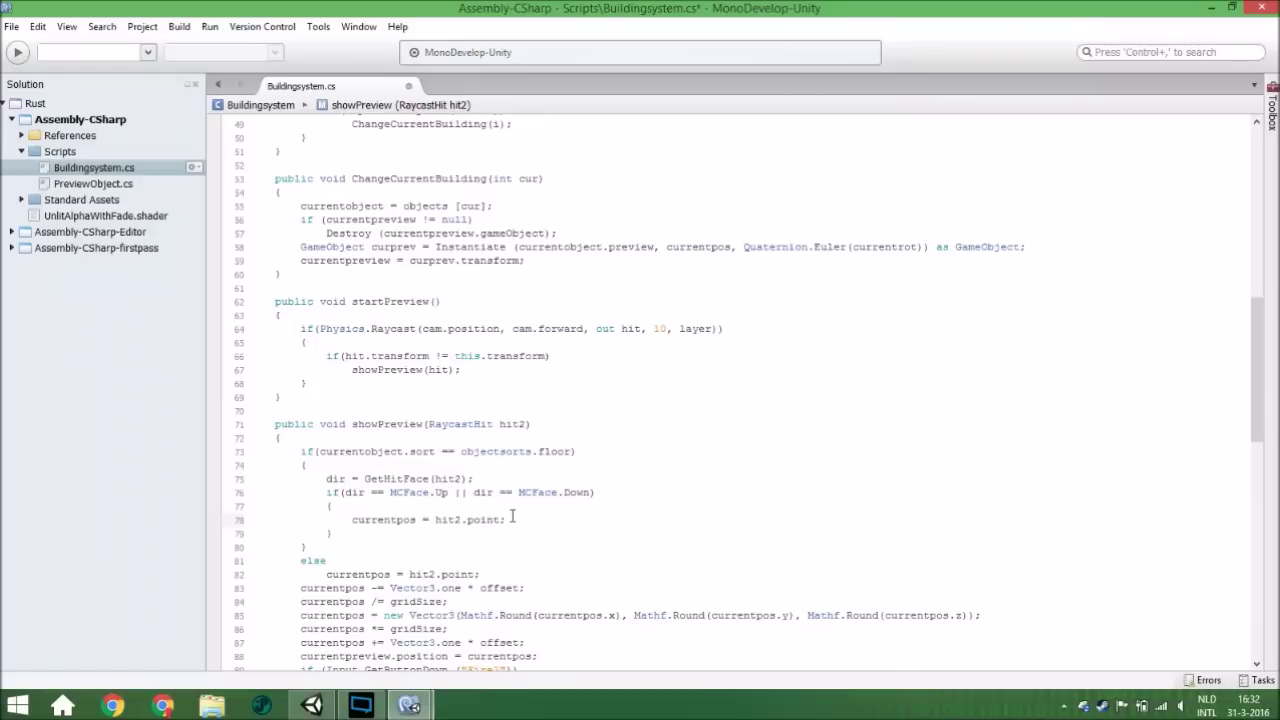
{"action": "left_click", "coordinate": [333, 533]}
{"action": "key", "text": "Return"}
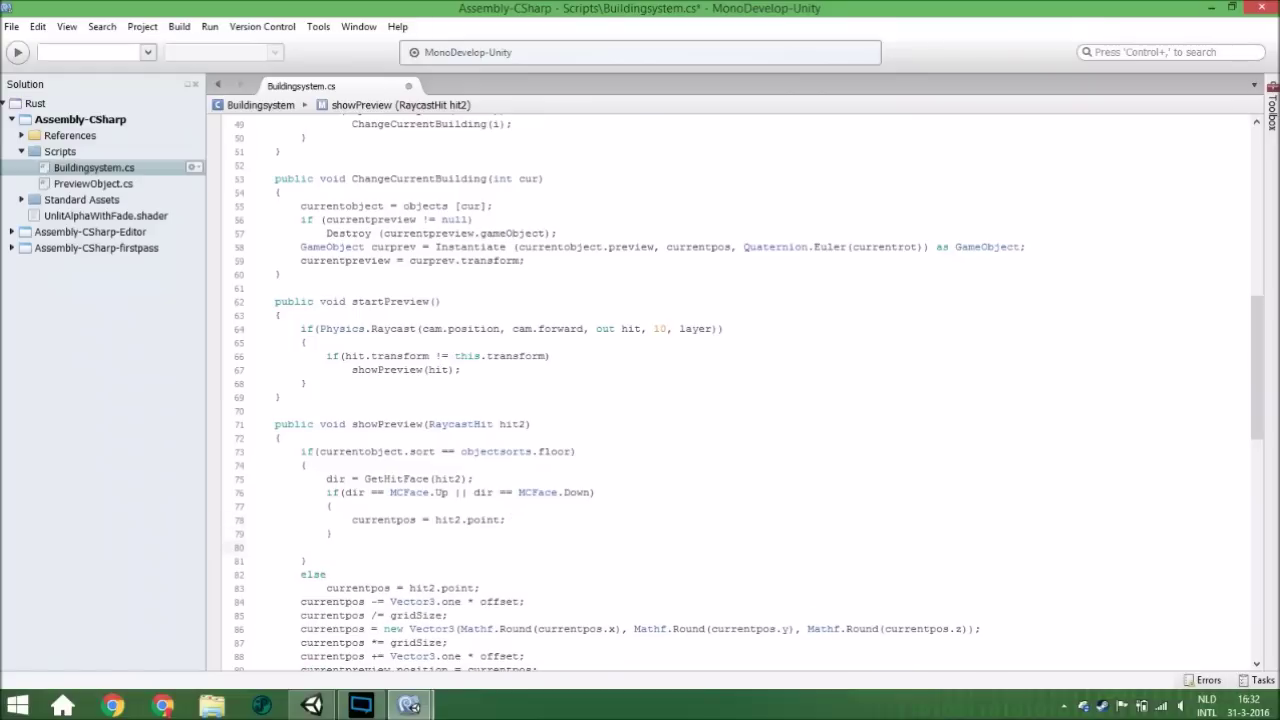
Add an else block containing an if(dir == MCFace.North) check.
{"action": "type", "text": "els"}
{"action": "key", "text": "Return"}
{"action": "type", "text": "{"}
{"action": "key", "text": "Return"}
{"action": "key", "text": "Return"}
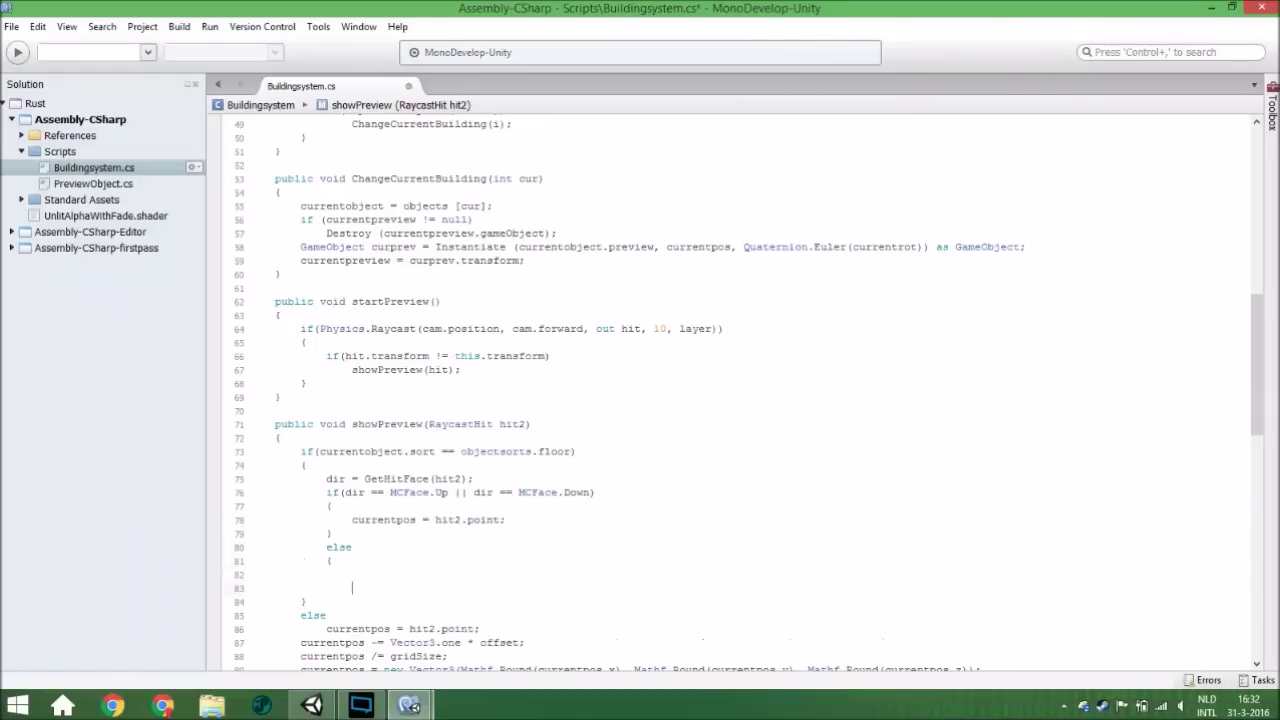
{"action": "type", "text": "}"}
{"action": "type", "text": "if"}
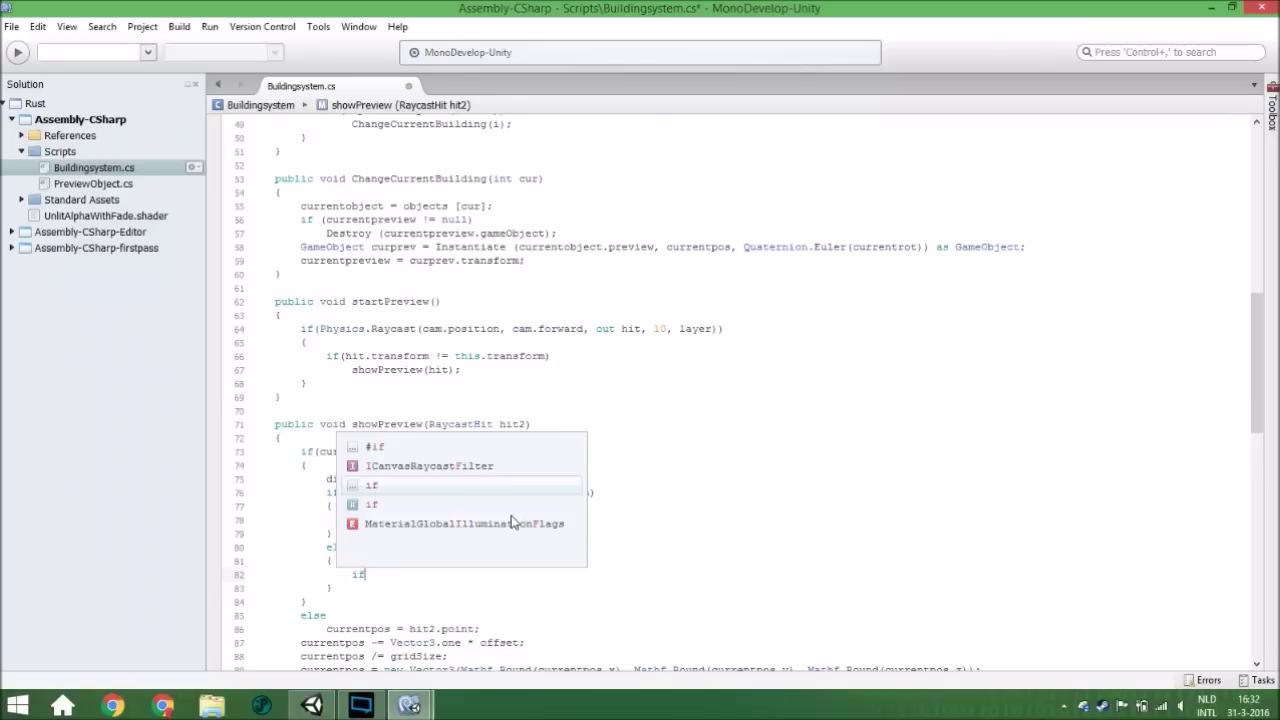
{"action": "type", "text": "()"}
{"action": "type", "text": "dir "}
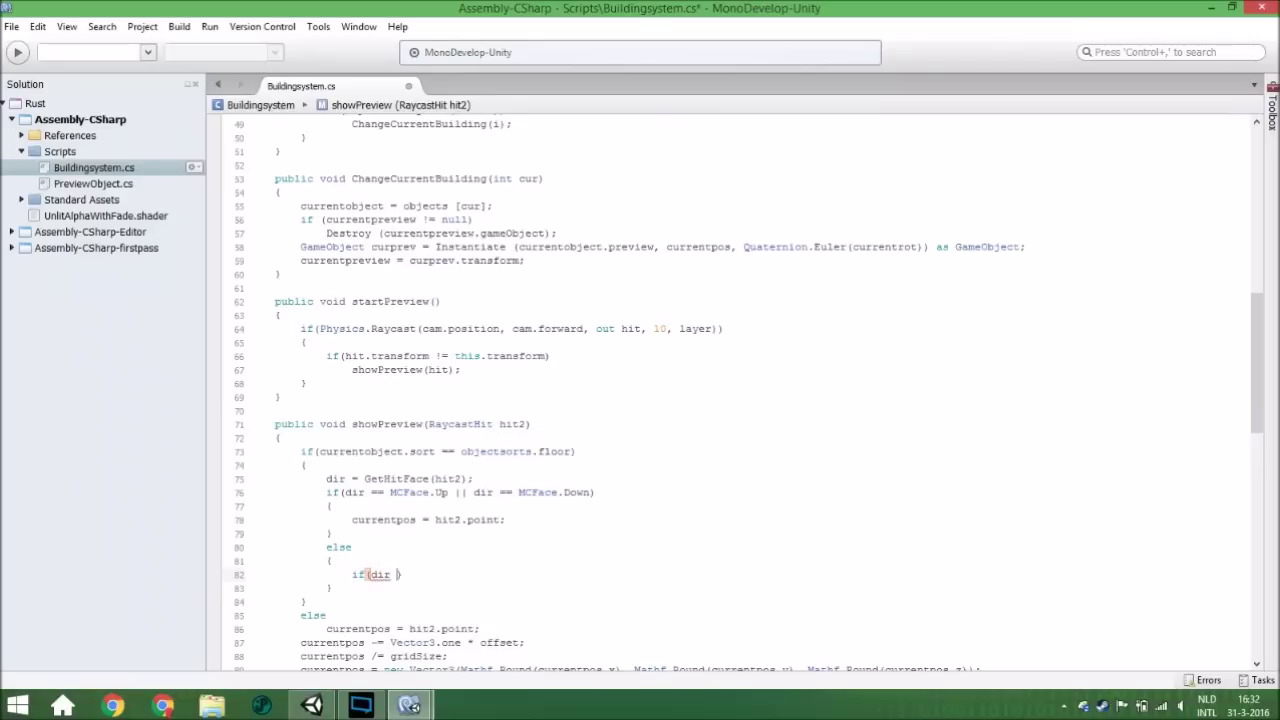
{"action": "type", "text": "== mc"}
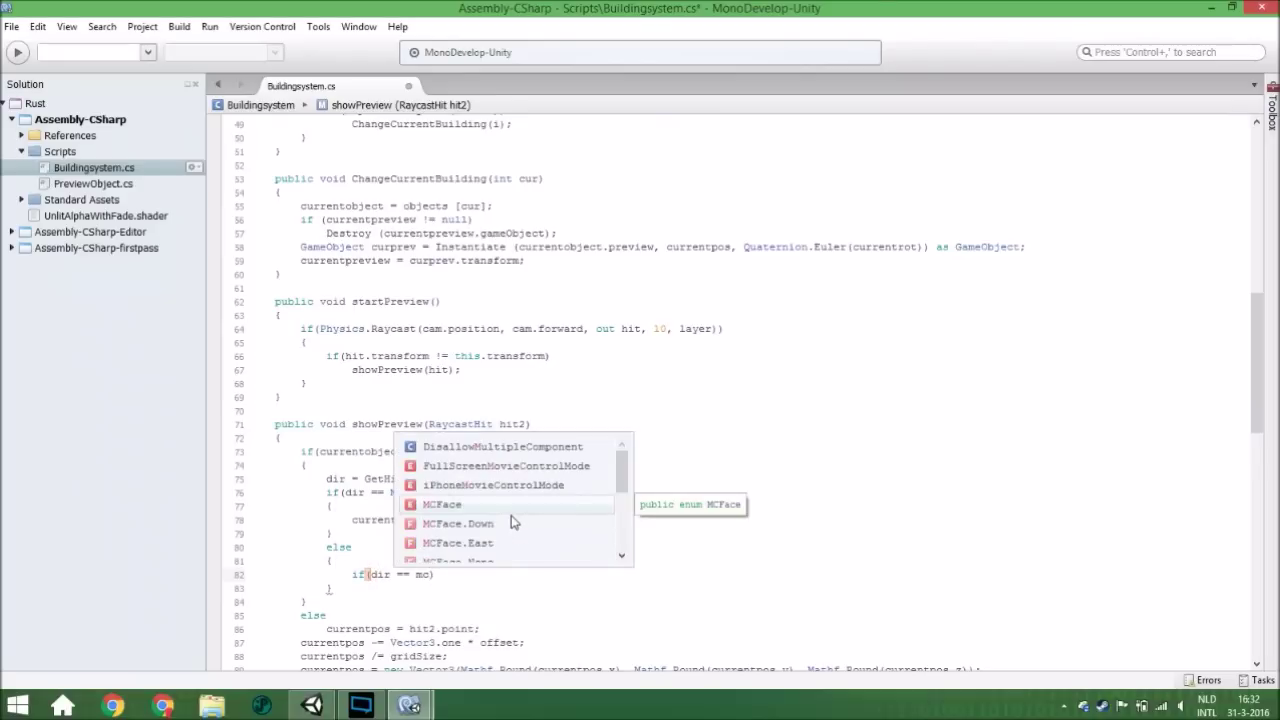
{"action": "key", "text": "Down"}
{"action": "key", "text": "Down"}
{"action": "key", "text": "Down"}
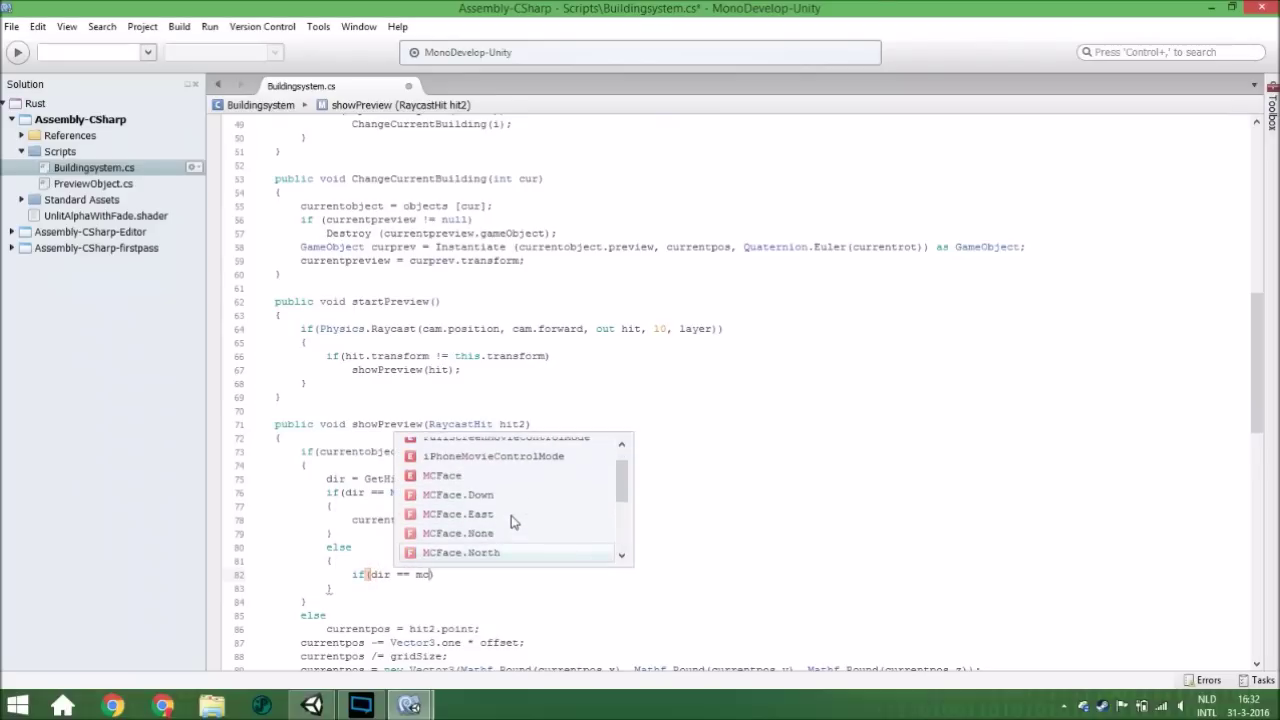
{"action": "key", "text": "Return"}
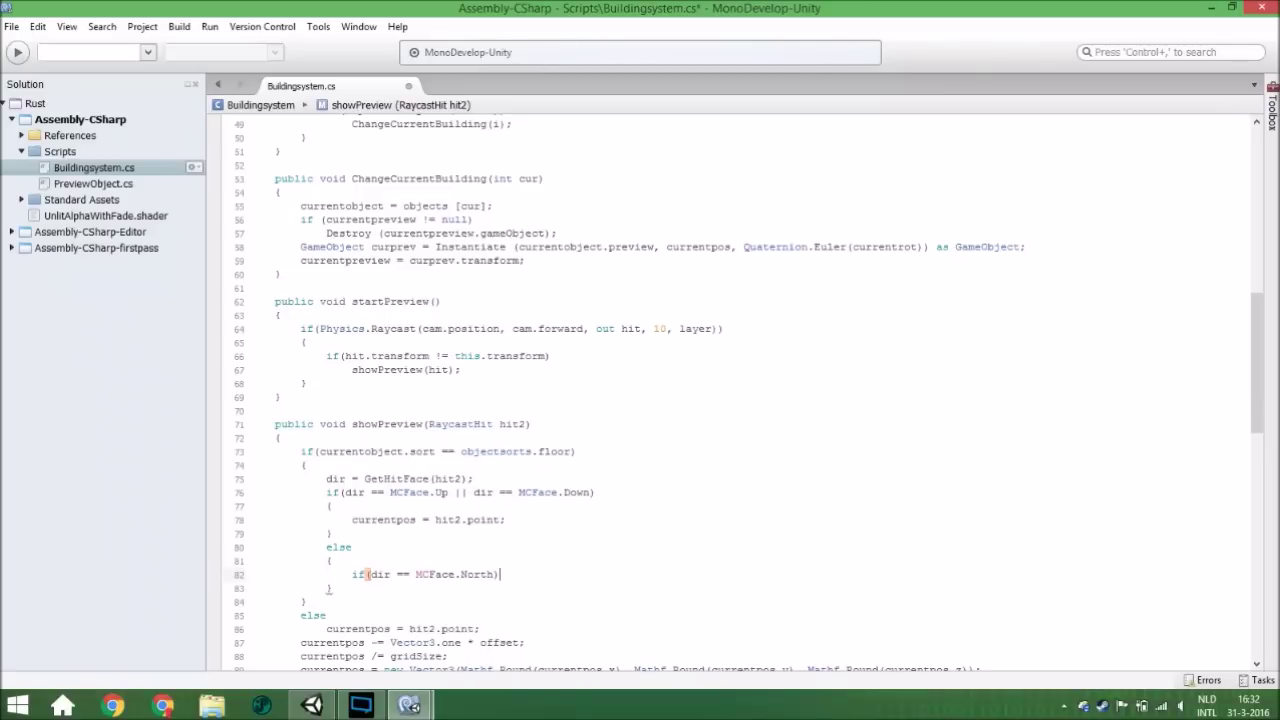
{"action": "key", "text": "Return"}
Under the North check, set currentpos = hit2.point + new Vector3(0,0,2).
{"action": "type", "text": "curren"}
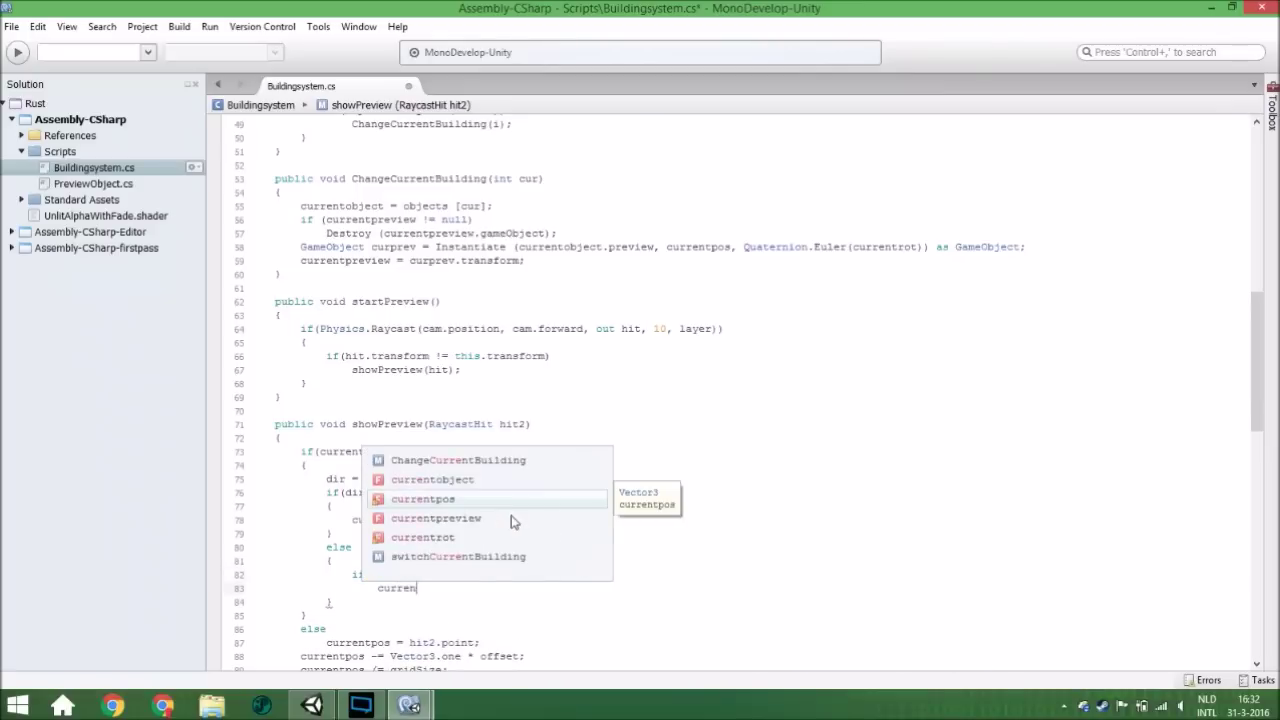
{"action": "key", "text": "Return"}
{"action": "type", "text": "="}
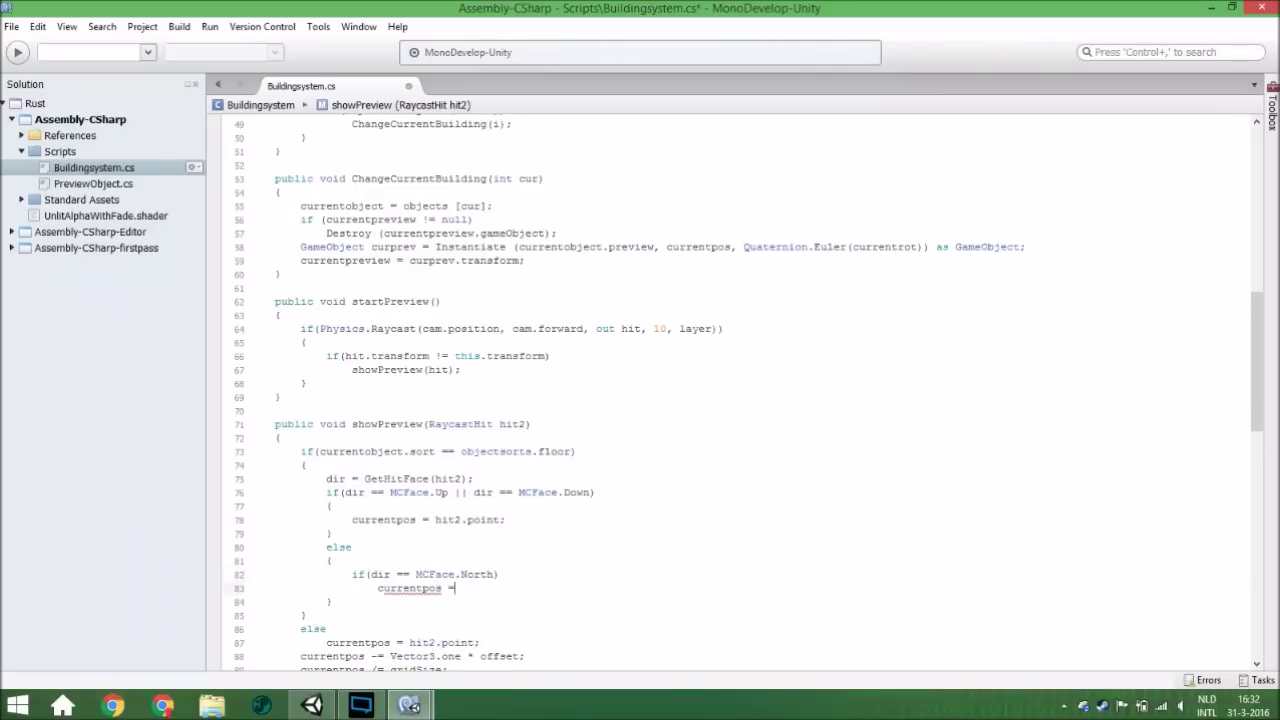
{"action": "type", "text": " hit"}
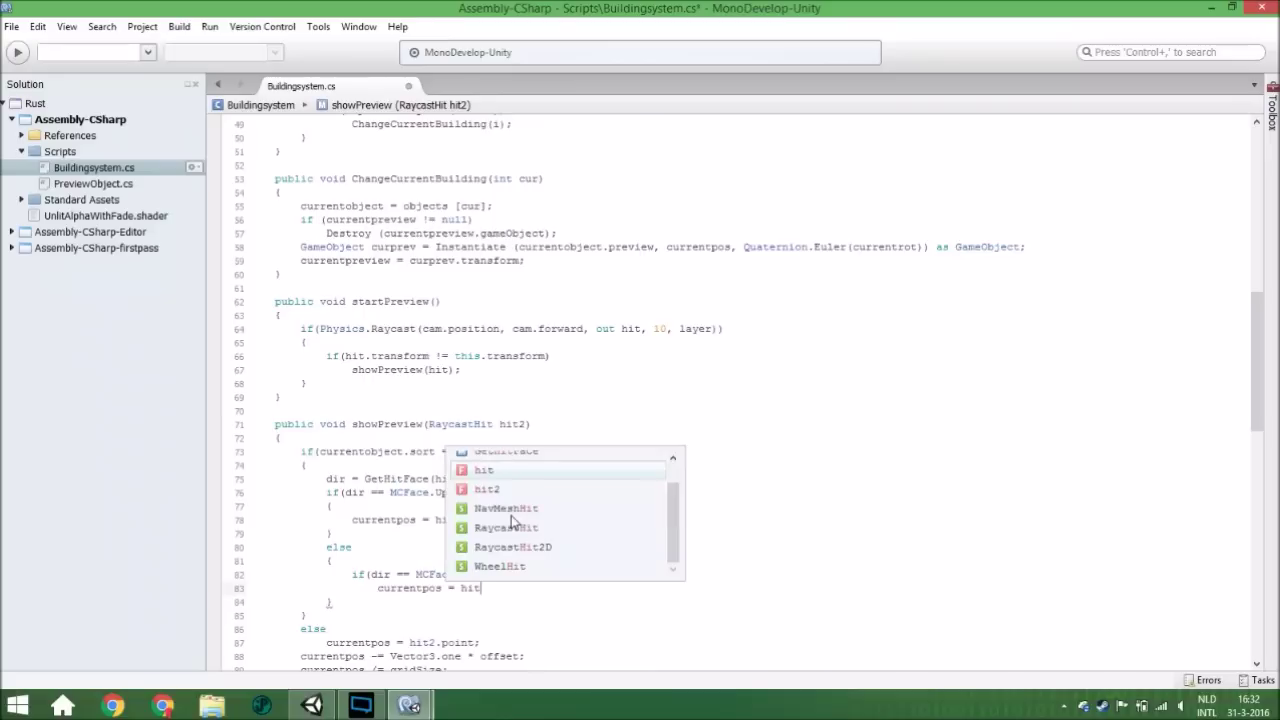
{"action": "type", "text": "2.p "}
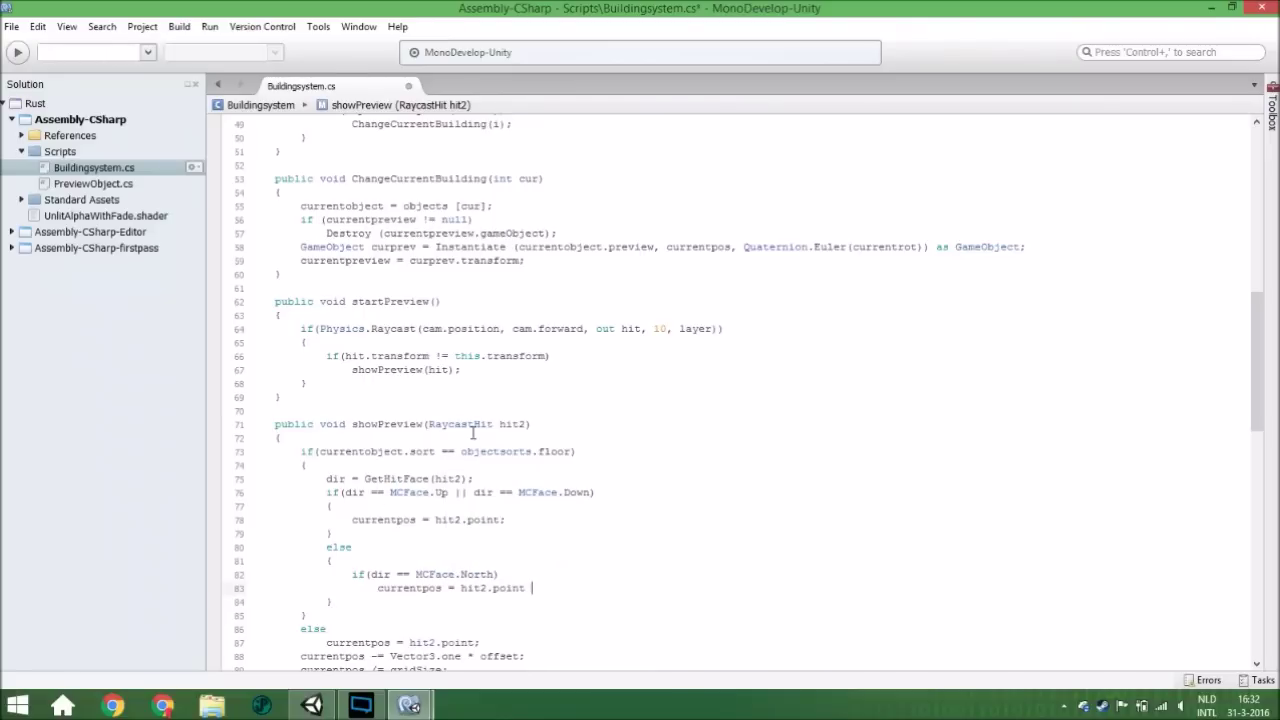
{"action": "type", "text": "+ "}
{"action": "type", "text": "new Vector3()"}
{"action": "type", "text": "0,0,"}
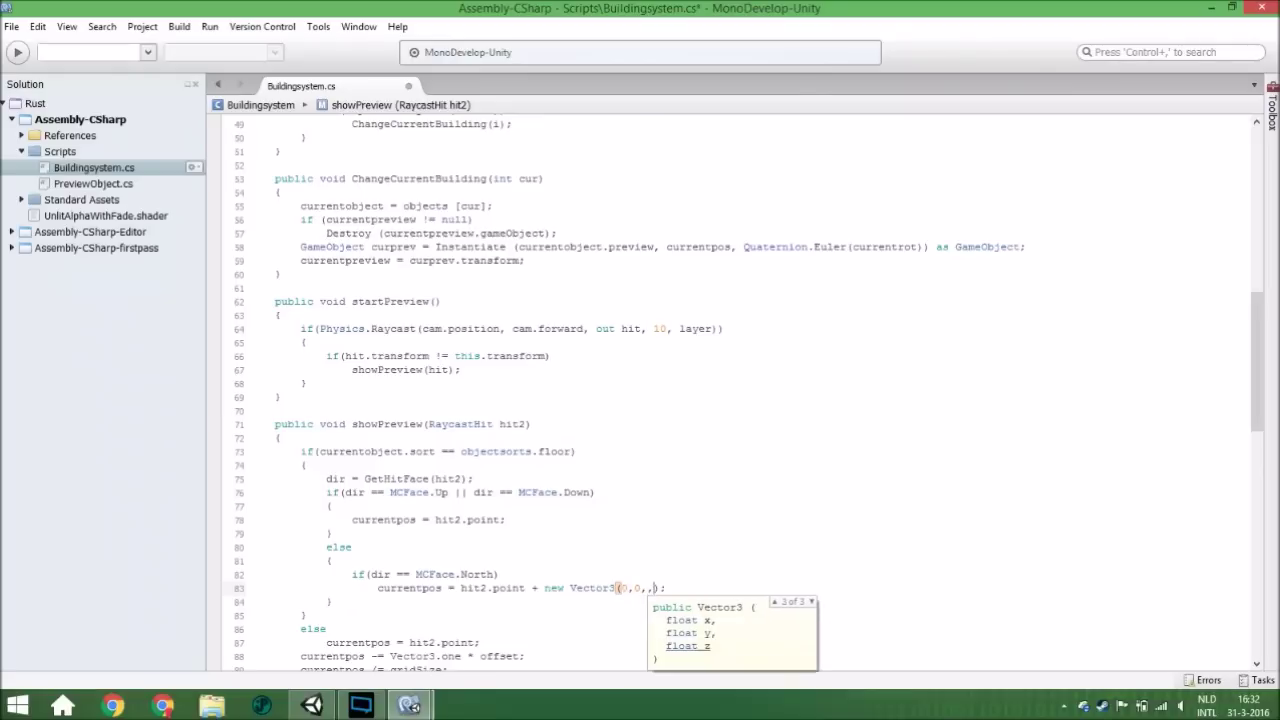
{"action": "type", "text": "2"}
{"action": "mouse_move", "coordinate": [352, 574]}
{"action": "left_mouse_down"}
{"action": "mouse_move", "coordinate": [700, 574]}
{"action": "mouse_move", "coordinate": [702, 585]}
{"action": "left_mouse_up"}
{"action": "key", "text": "ctrl+c"}
{"action": "left_click", "coordinate": [702, 585]}
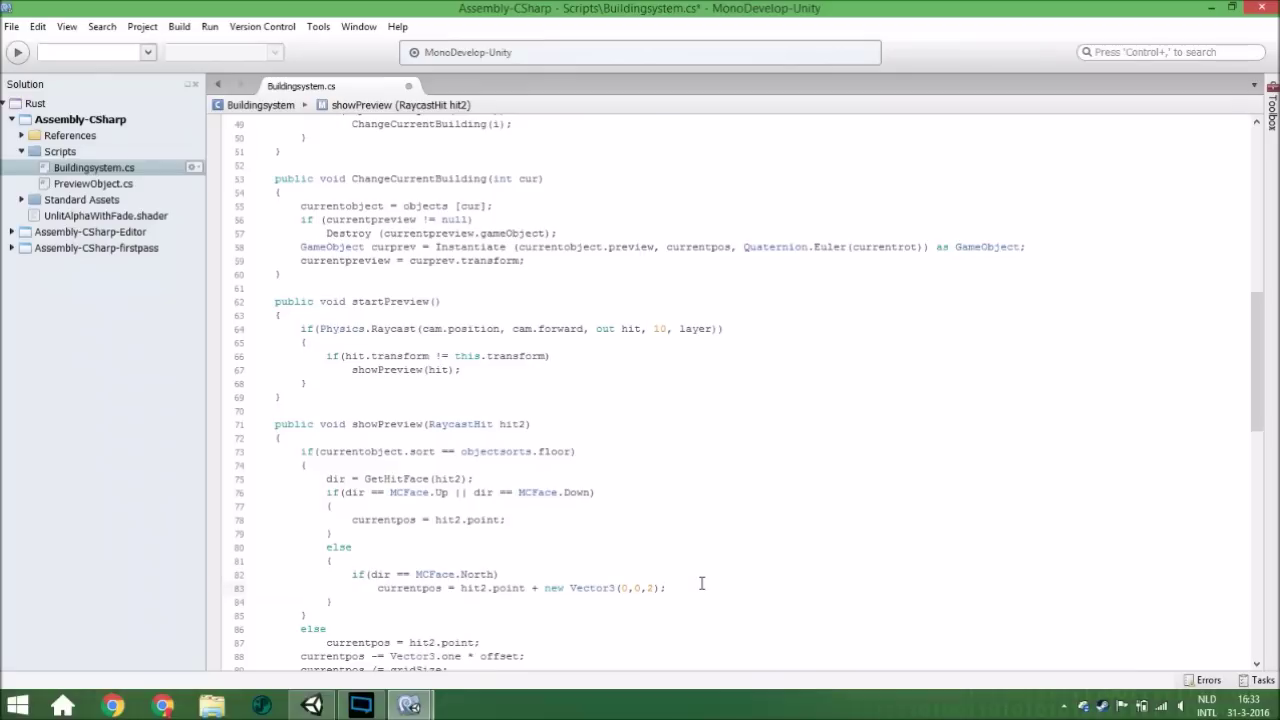
Paste three copies of the North check and rename them South, East and West.
{"action": "key", "text": "Return"}
{"action": "key", "text": "Return"}
{"action": "key", "text": "ctrl+v"}
{"action": "key", "text": "Return"}
{"action": "key", "text": "ctrl+v"}
{"action": "key", "text": "Return"}
{"action": "key", "text": "Return"}
{"action": "key", "text": "ctrl+v"}
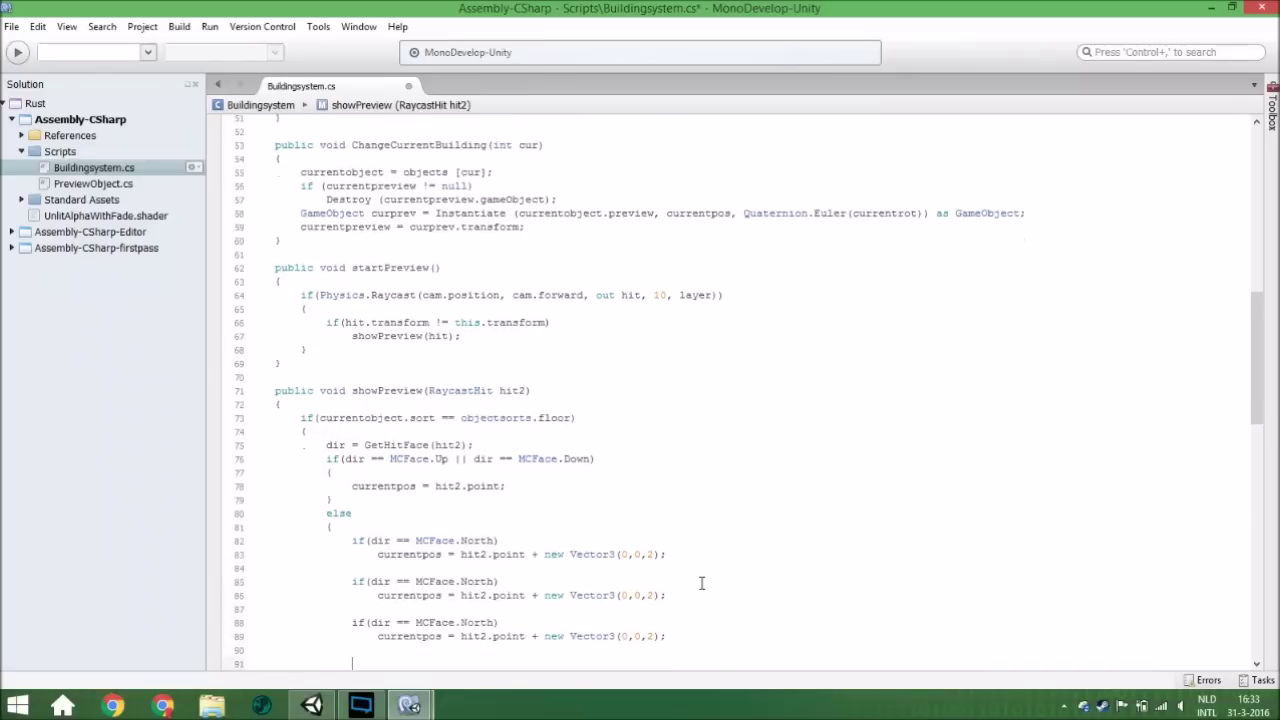
{"action": "scroll", "coordinate": [396, 516], "scroll_direction": "down", "scroll_amount": 3}
{"action": "double_click", "coordinate": [485, 442]}
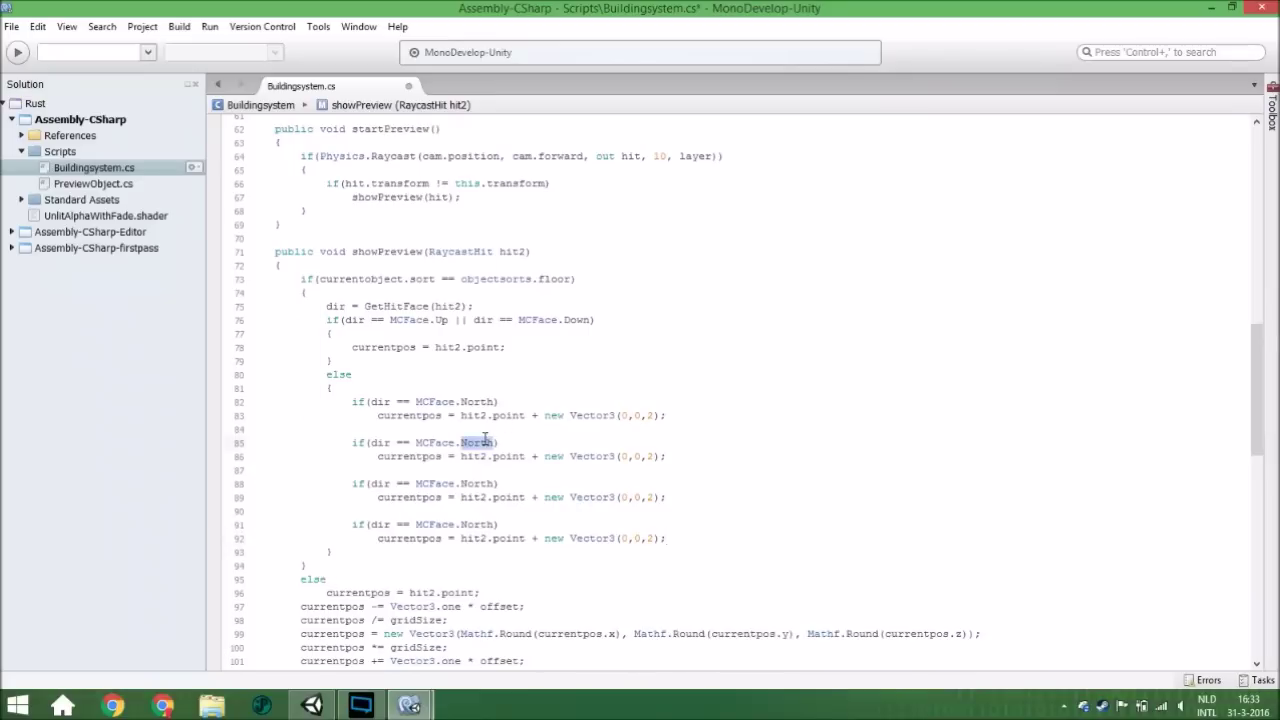
{"action": "type", "text": "South"}
{"action": "double_click", "coordinate": [477, 483]}
{"action": "type", "text": "East"}
{"action": "double_click", "coordinate": [477, 524]}
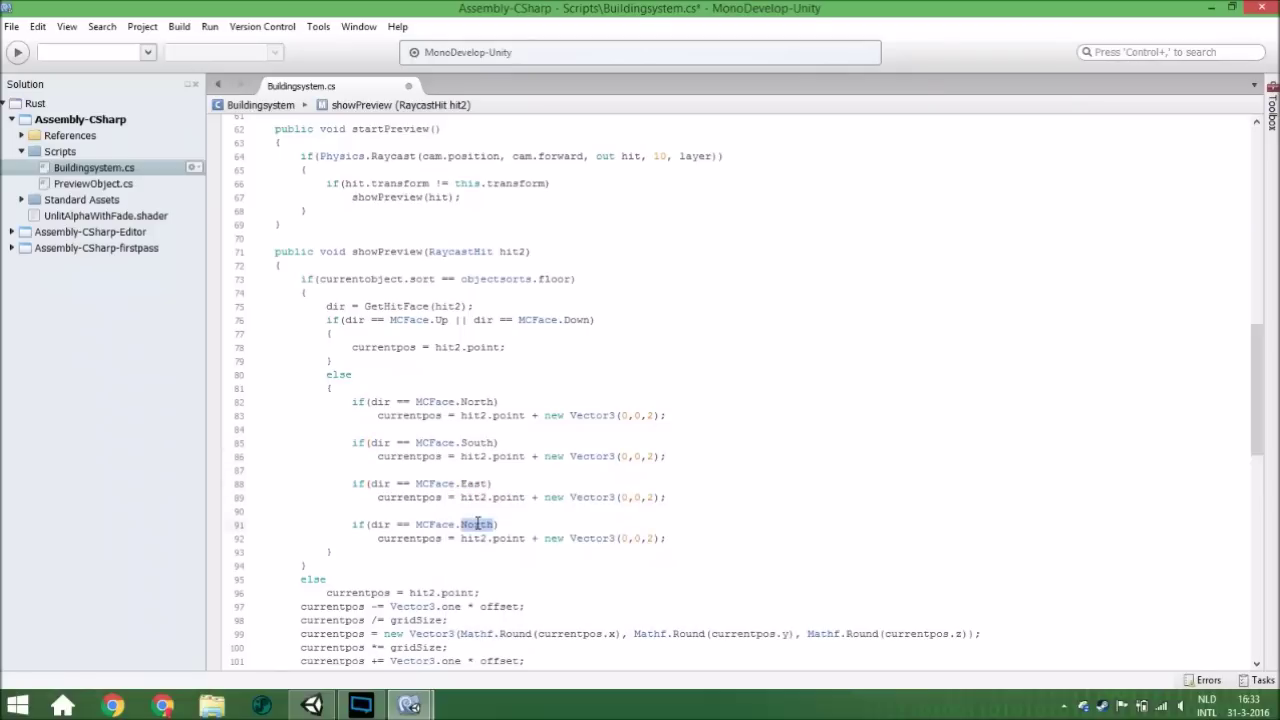
{"action": "type", "text": "West"}
Set the South, East and West offsets to (0,0,-2), (2,0,0) and (-2,0,0).
{"action": "double_click", "coordinate": [646, 457]}
{"action": "type", "text": "-"}
{"action": "left_click", "coordinate": [621, 497]}
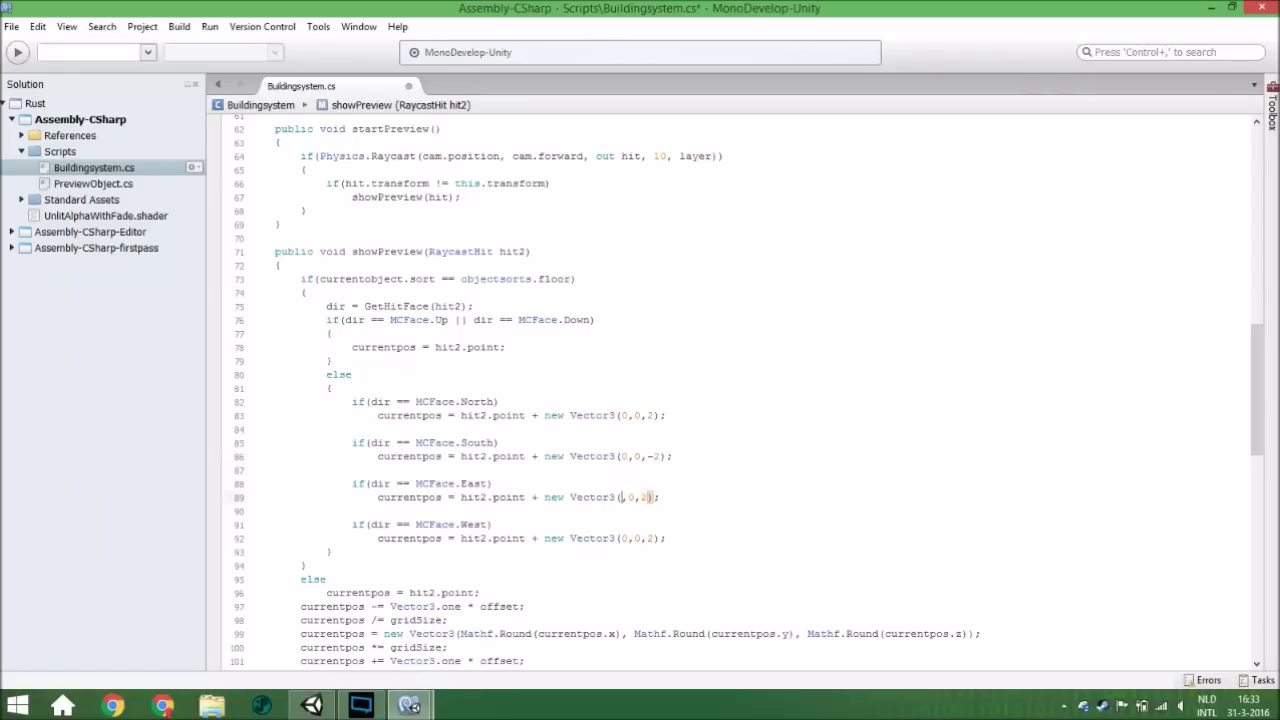
{"action": "key", "text": "Delete"}
{"action": "type", "text": "2"}
{"action": "key", "text": "Delete"}
{"action": "left_click", "coordinate": [624, 538]}
{"action": "key", "text": "Delete"}
{"action": "type", "text": "-2"}
{"action": "key", "text": "Delete"}
{"action": "scroll", "coordinate": [608, 524], "scroll_direction": "down", "scroll_amount": 3}
{"action": "scroll", "coordinate": [640, 480], "scroll_direction": "down", "scroll_amount": 6}
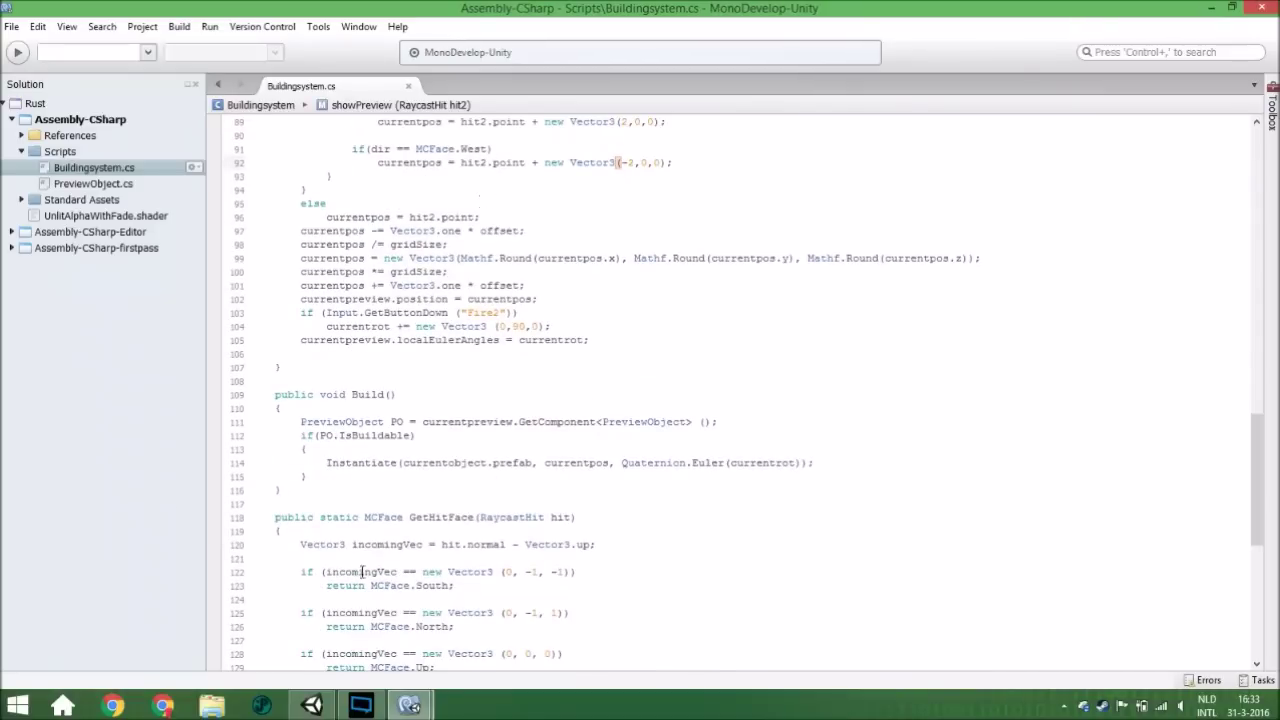
In Unity, select FPSController and set the Buildingsystem Foundation entry's Sort to Foundation.
{"action": "left_click", "coordinate": [312, 705]}
{"action": "left_click_drag", "start_coordinate": [312, 705], "coordinate": [452, 414]}
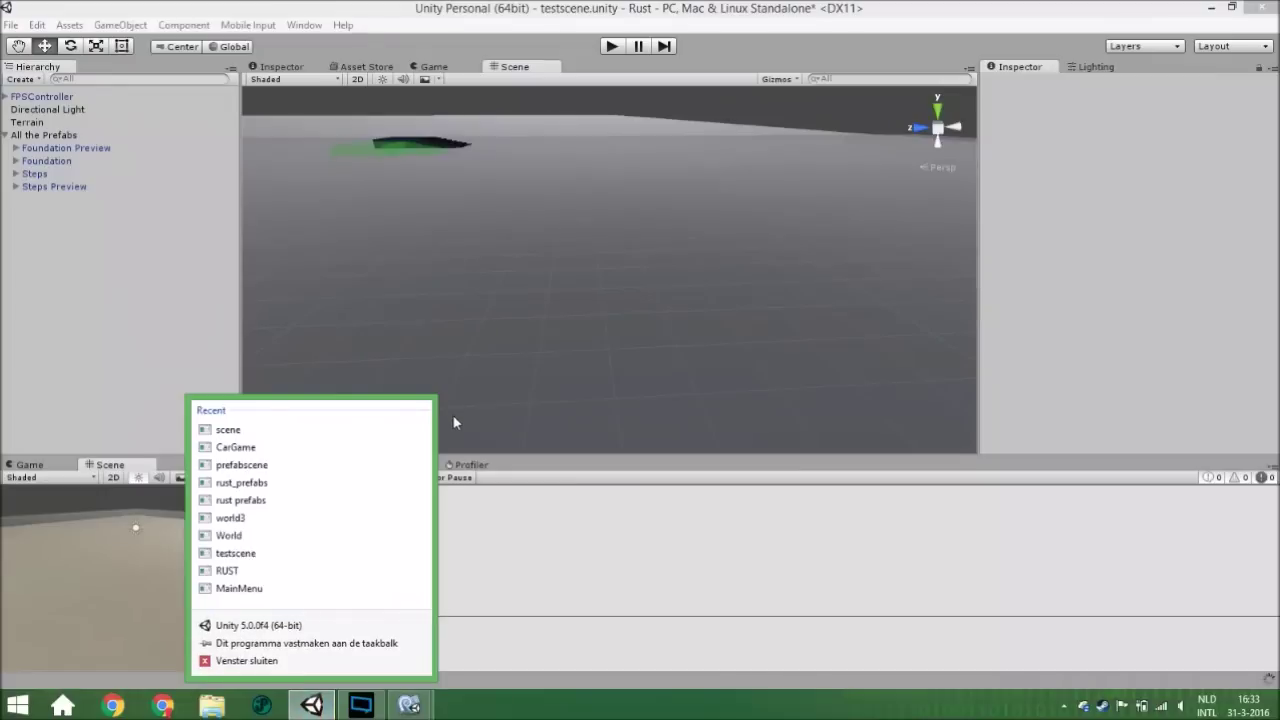
{"action": "left_click", "coordinate": [581, 368]}
{"action": "mouse_move", "coordinate": [651, 190]}
{"action": "right_mouse_down"}
{"action": "mouse_move", "coordinate": [649, 243]}
{"action": "mouse_move", "coordinate": [492, 209]}
{"action": "right_mouse_up"}
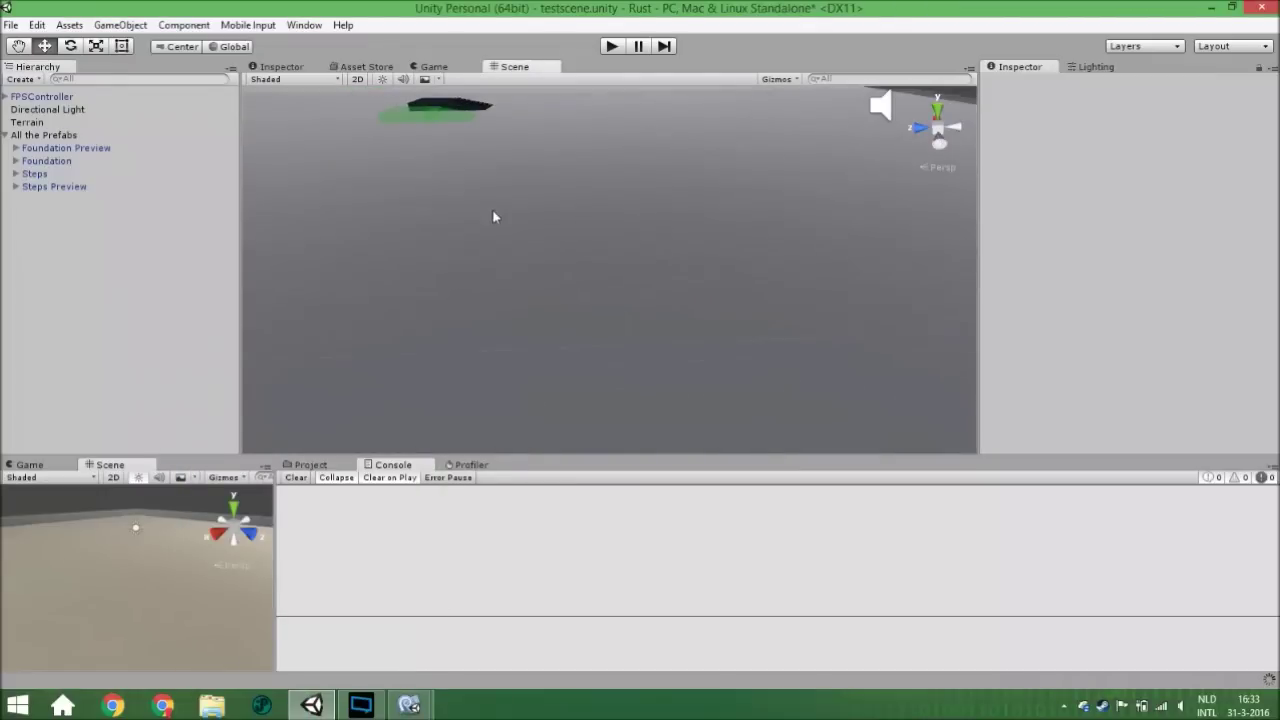
{"action": "left_click", "coordinate": [40, 97]}
{"action": "scroll", "coordinate": [1030, 300], "scroll_direction": "down", "scroll_amount": 5}
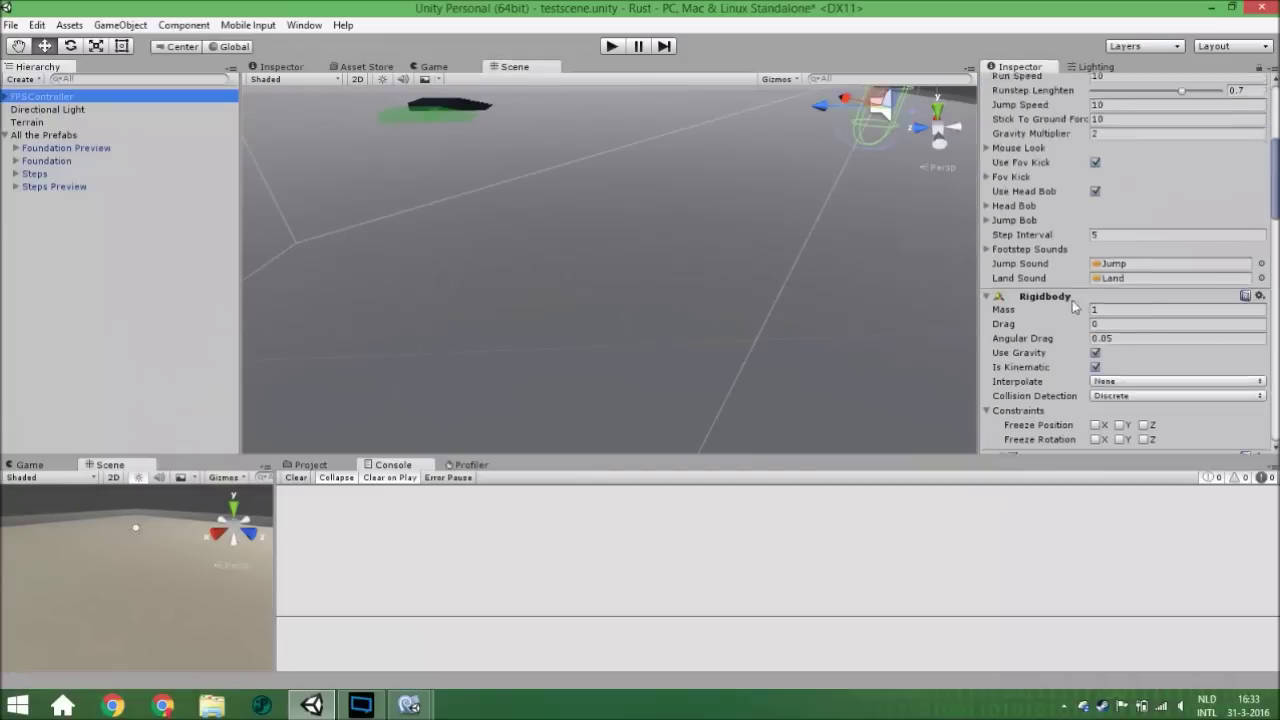
{"action": "scroll", "coordinate": [1030, 320], "scroll_direction": "down", "scroll_amount": 5}
{"action": "scroll", "coordinate": [1030, 338], "scroll_direction": "down", "scroll_amount": 4}
{"action": "scroll", "coordinate": [1030, 338], "scroll_direction": "down", "scroll_amount": 5}
{"action": "scroll", "coordinate": [1030, 338], "scroll_direction": "down", "scroll_amount": 2}
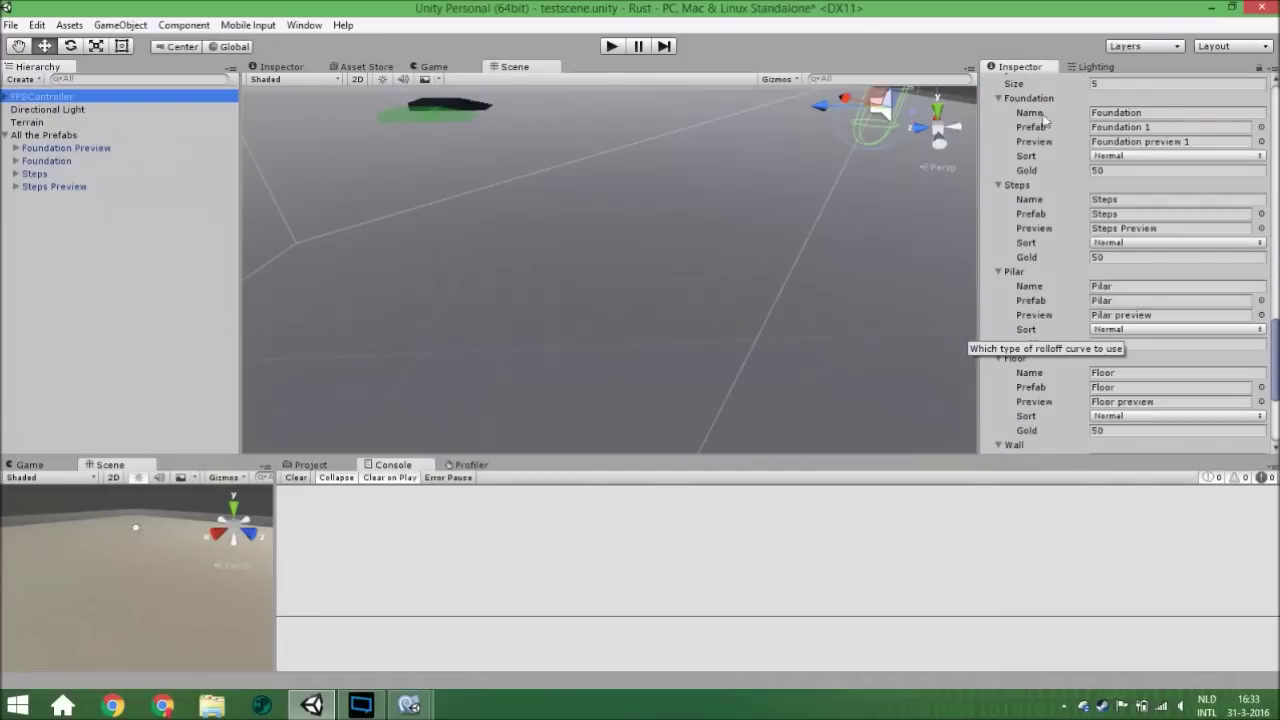
{"action": "scroll", "coordinate": [1040, 150], "scroll_direction": "up", "scroll_amount": 2}
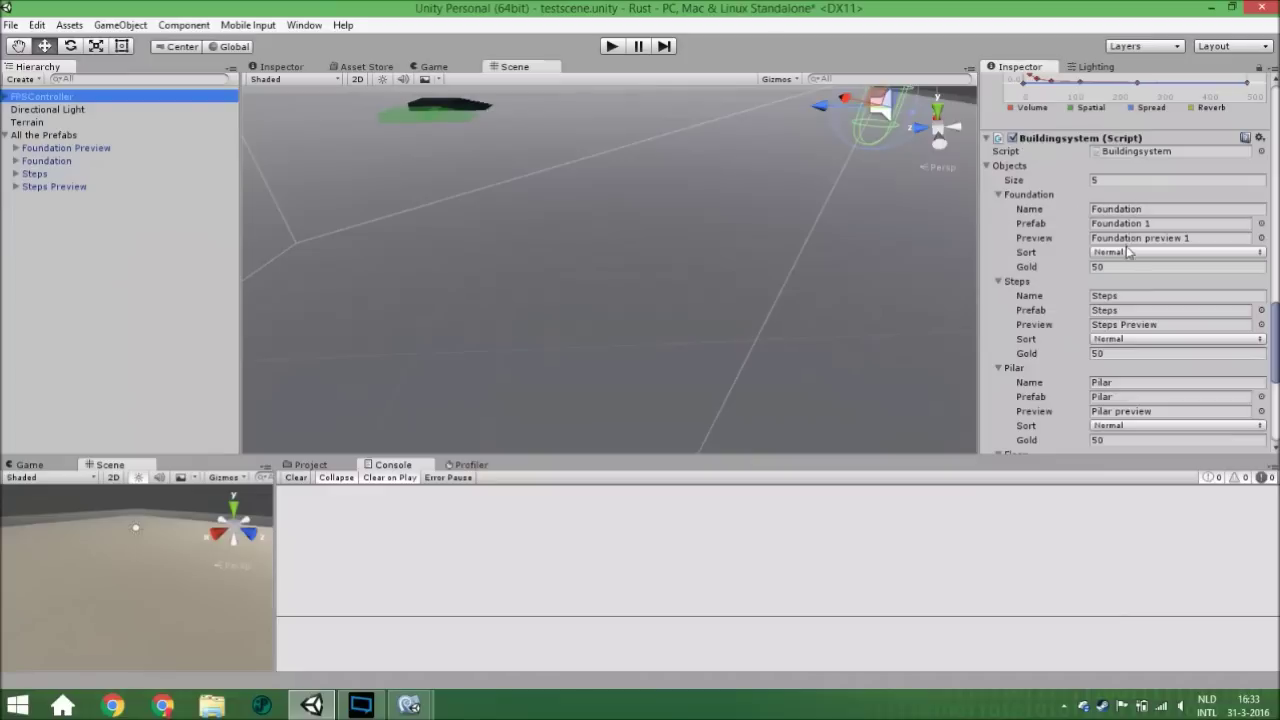
{"action": "left_click", "coordinate": [1126, 252]}
{"action": "left_click", "coordinate": [1134, 284]}
Set the Floor entry's Sort to Floor.
{"action": "scroll", "coordinate": [1134, 280], "scroll_direction": "down", "scroll_amount": 2}
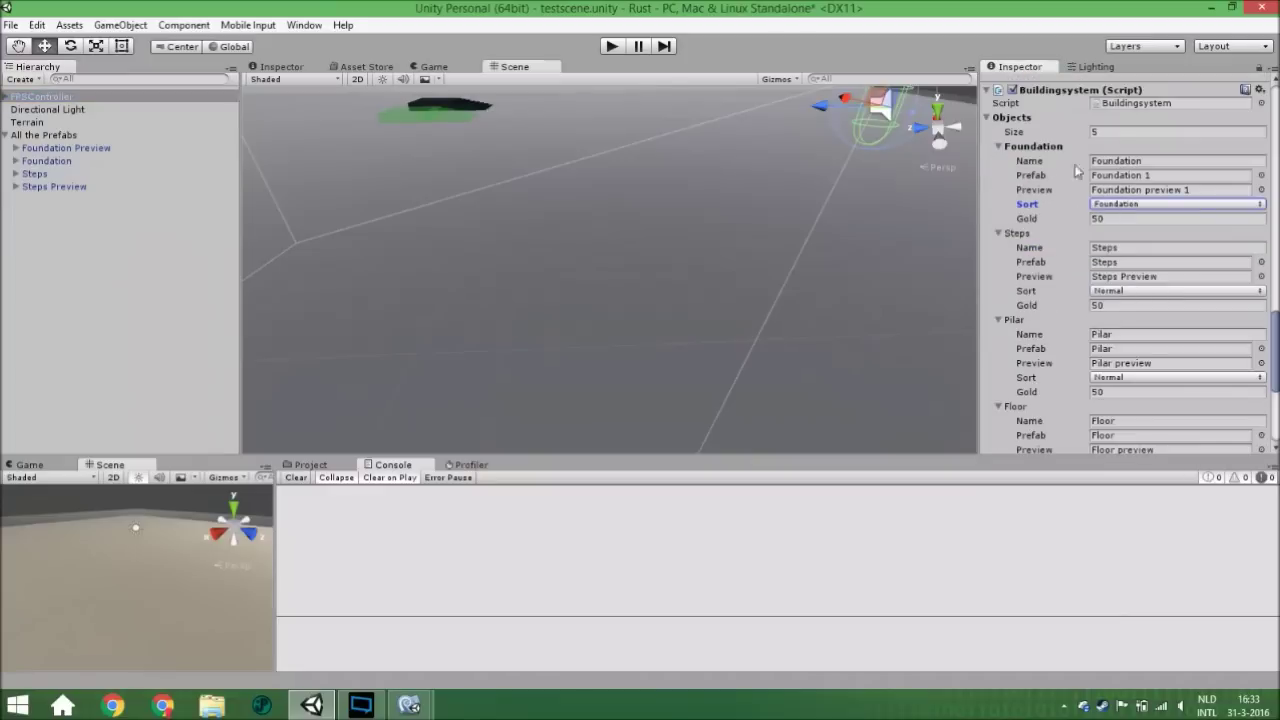
{"action": "scroll", "coordinate": [1042, 263], "scroll_direction": "down", "scroll_amount": 5}
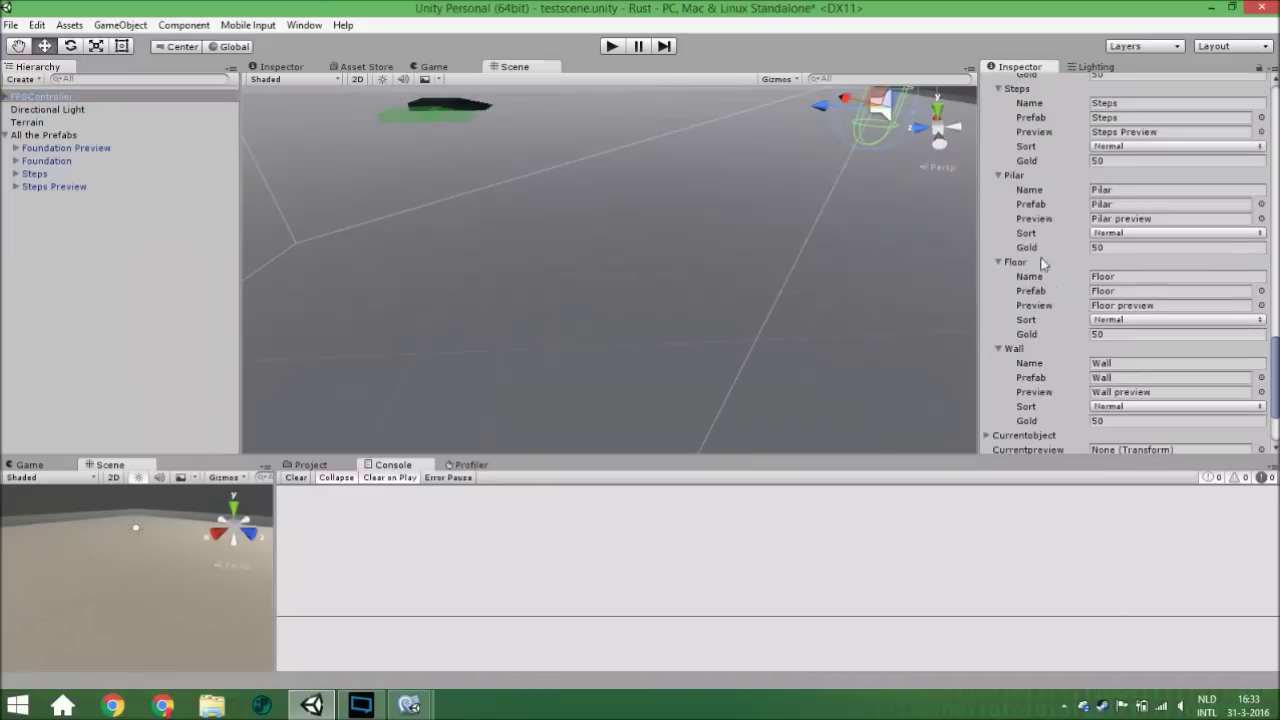
{"action": "left_click", "coordinate": [1108, 320]}
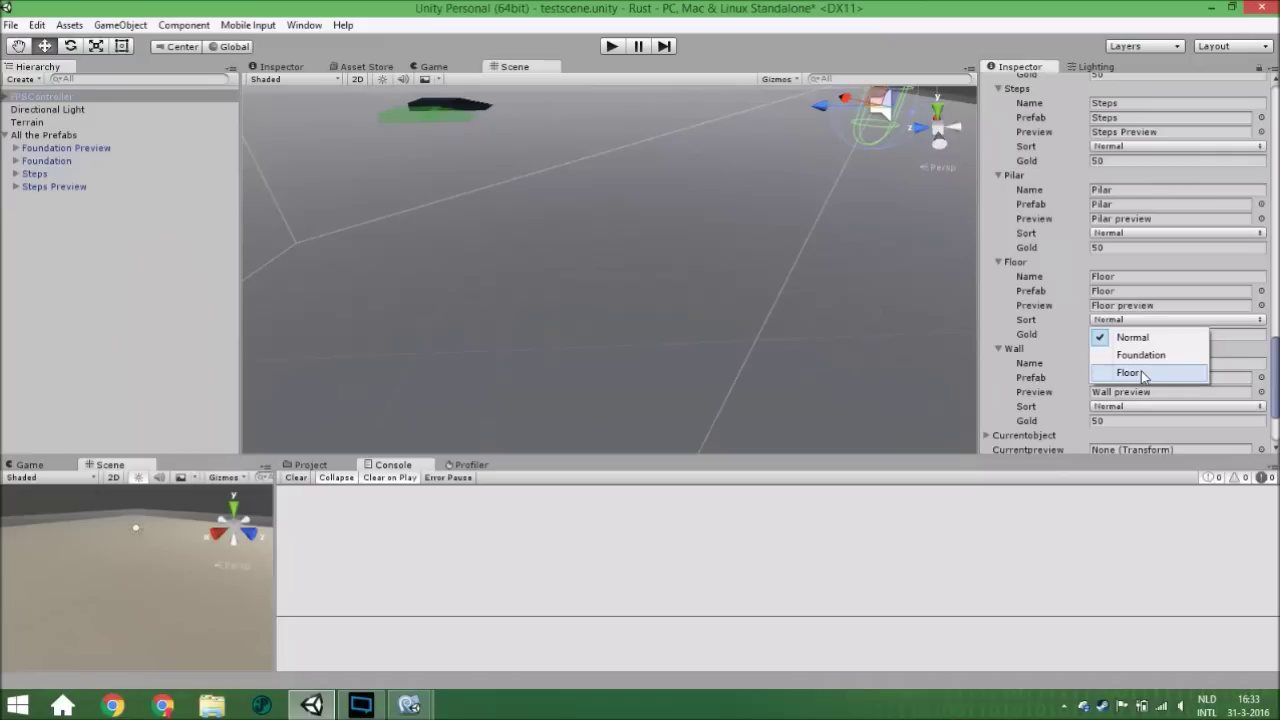
{"action": "left_click", "coordinate": [1141, 371]}
{"action": "scroll", "coordinate": [1236, 233], "scroll_direction": "up", "scroll_amount": 10}
{"action": "scroll", "coordinate": [1238, 182], "scroll_direction": "up", "scroll_amount": 10}
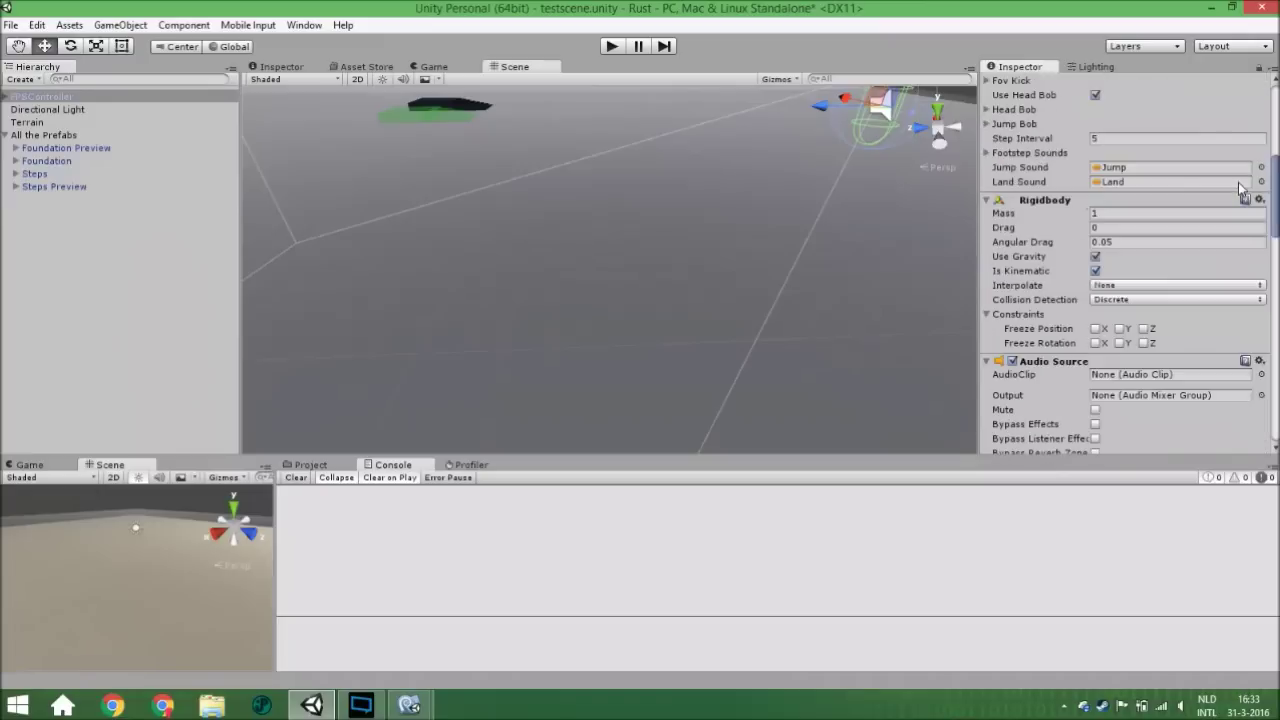
{"action": "scroll", "coordinate": [1238, 182], "scroll_direction": "up", "scroll_amount": 10}
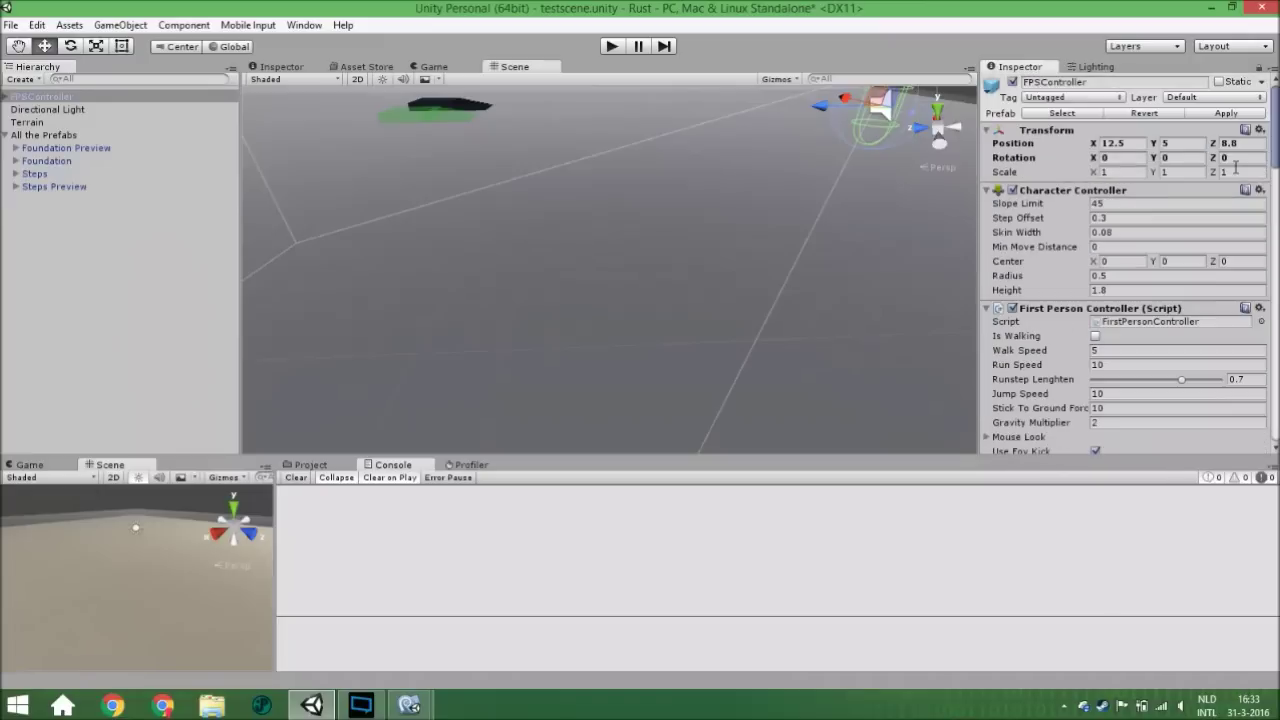
Enter play mode and place a foundation in the game world.
{"action": "left_click", "coordinate": [620, 48]}
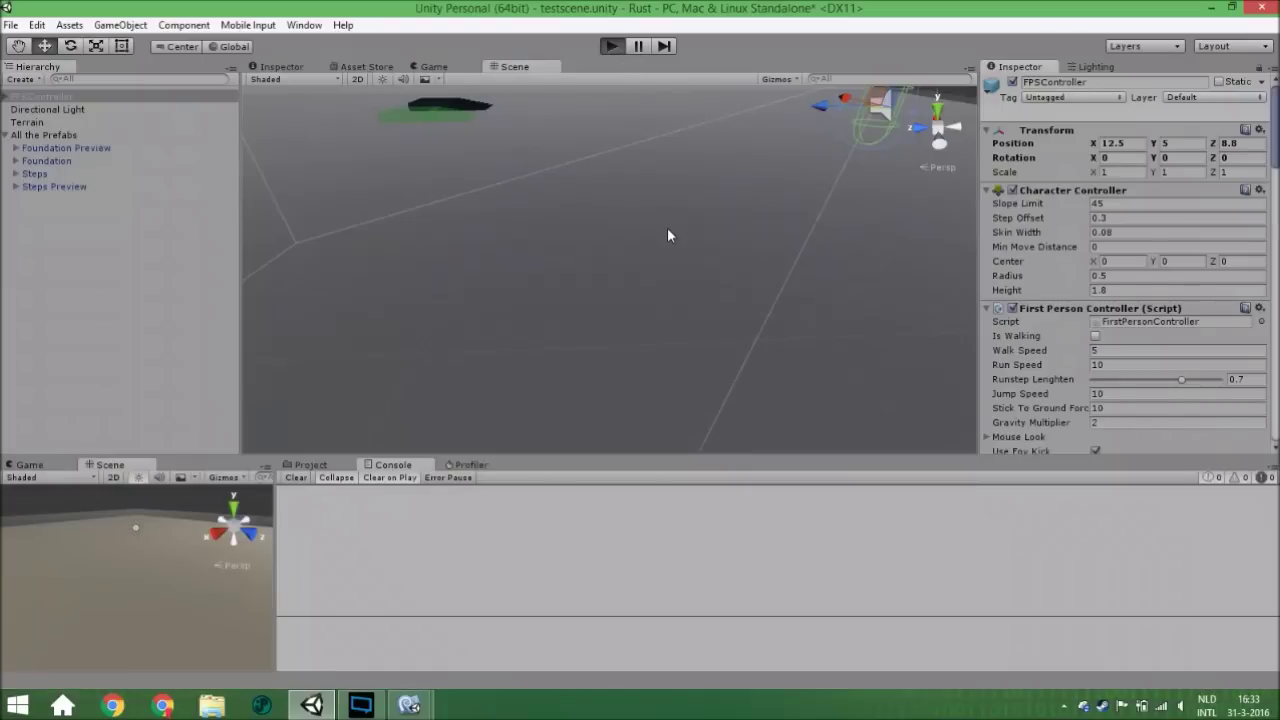
{"action": "left_click", "coordinate": [640, 688]}
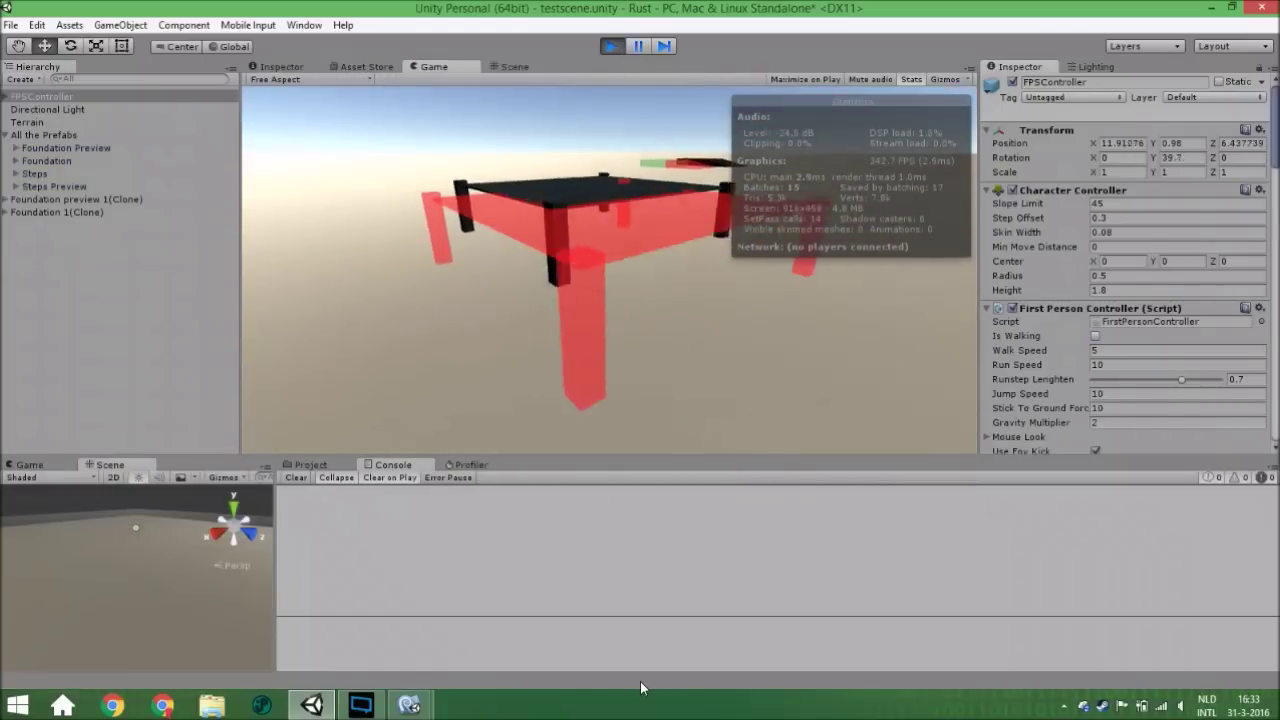
{"action": "key", "text": "s"}
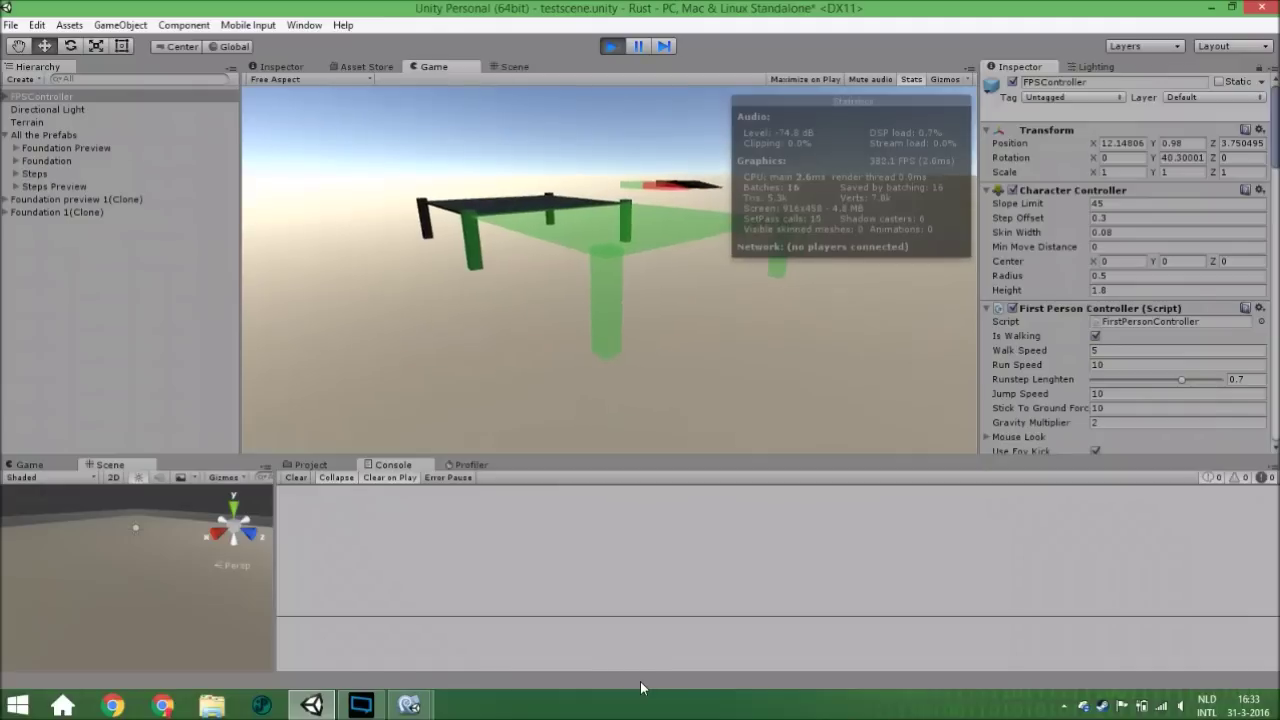
Switch to the floor piece and place three floors beside the foundation.
{"action": "key", "text": "2"}
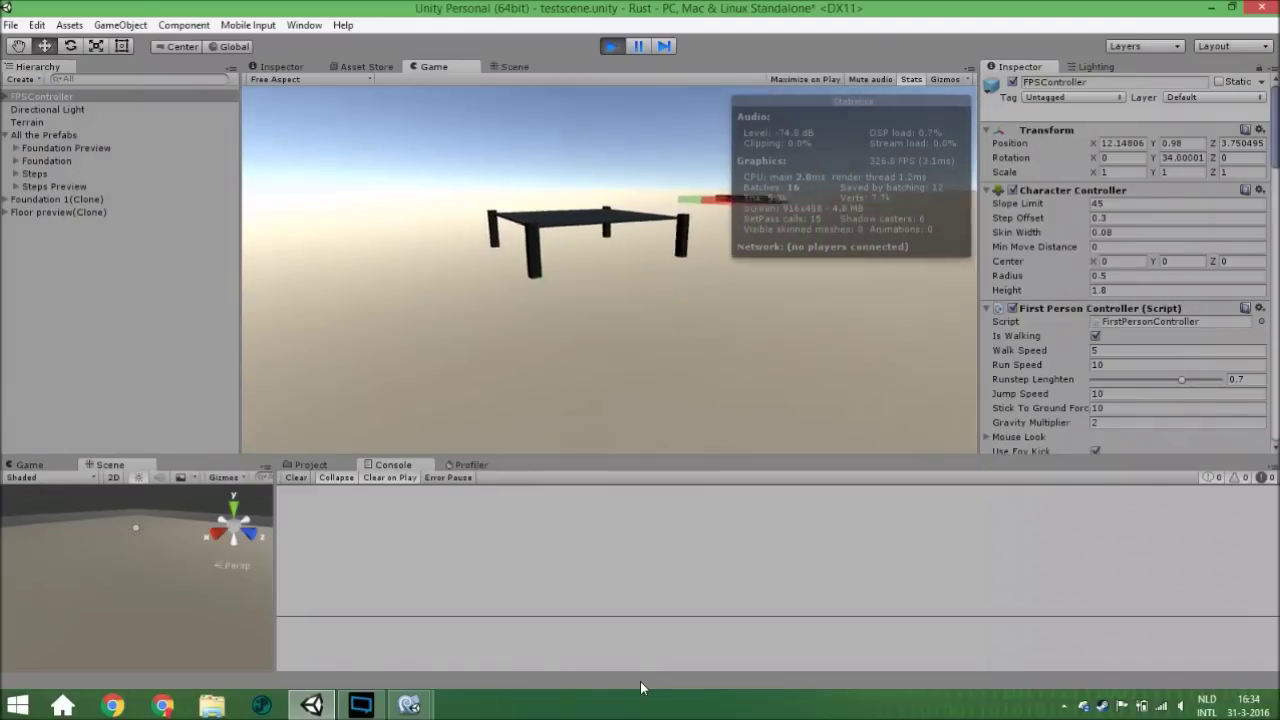
{"action": "key", "text": "d"}
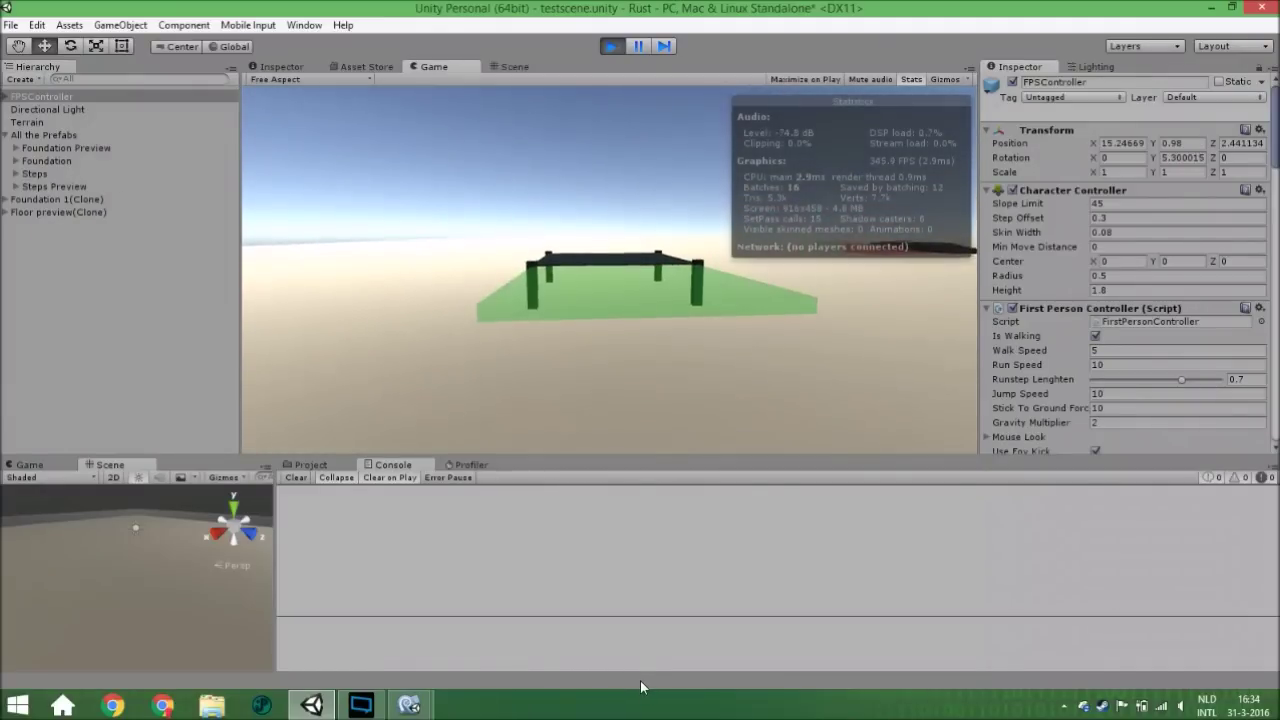
{"action": "key", "text": "e"}
{"action": "key", "text": "w"}
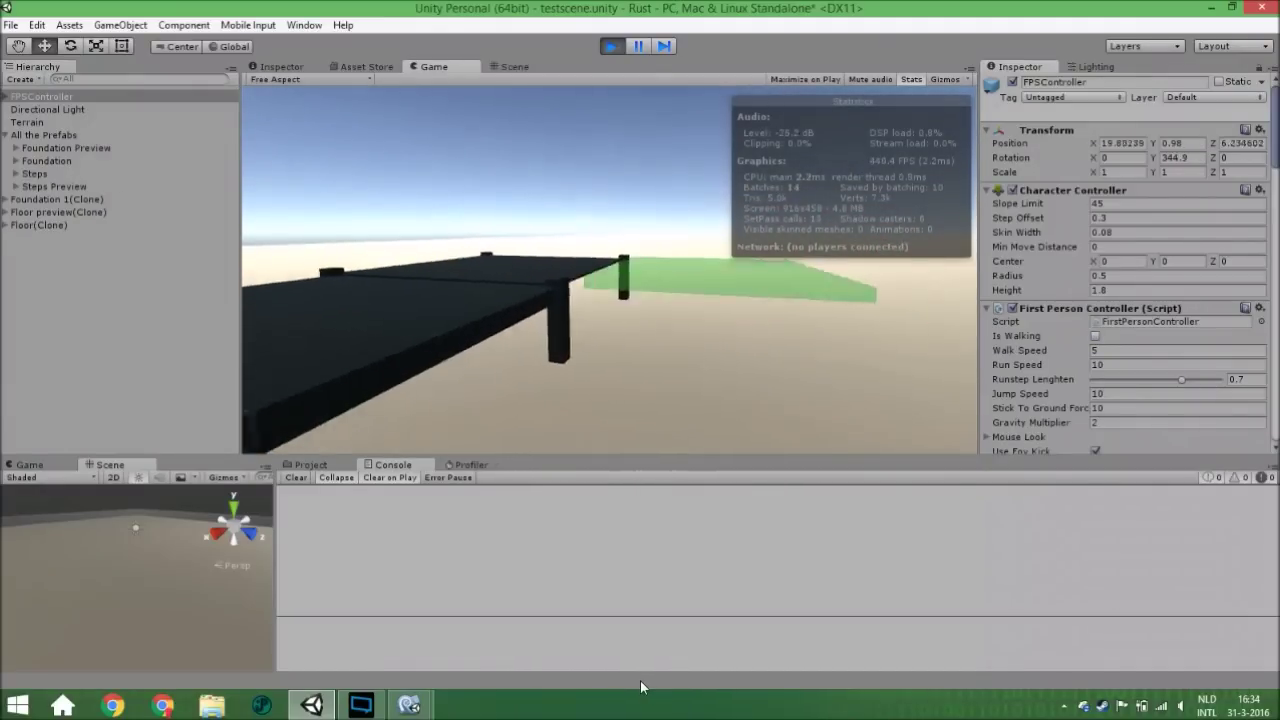
{"action": "key", "text": "w"}
{"action": "key", "text": "e"}
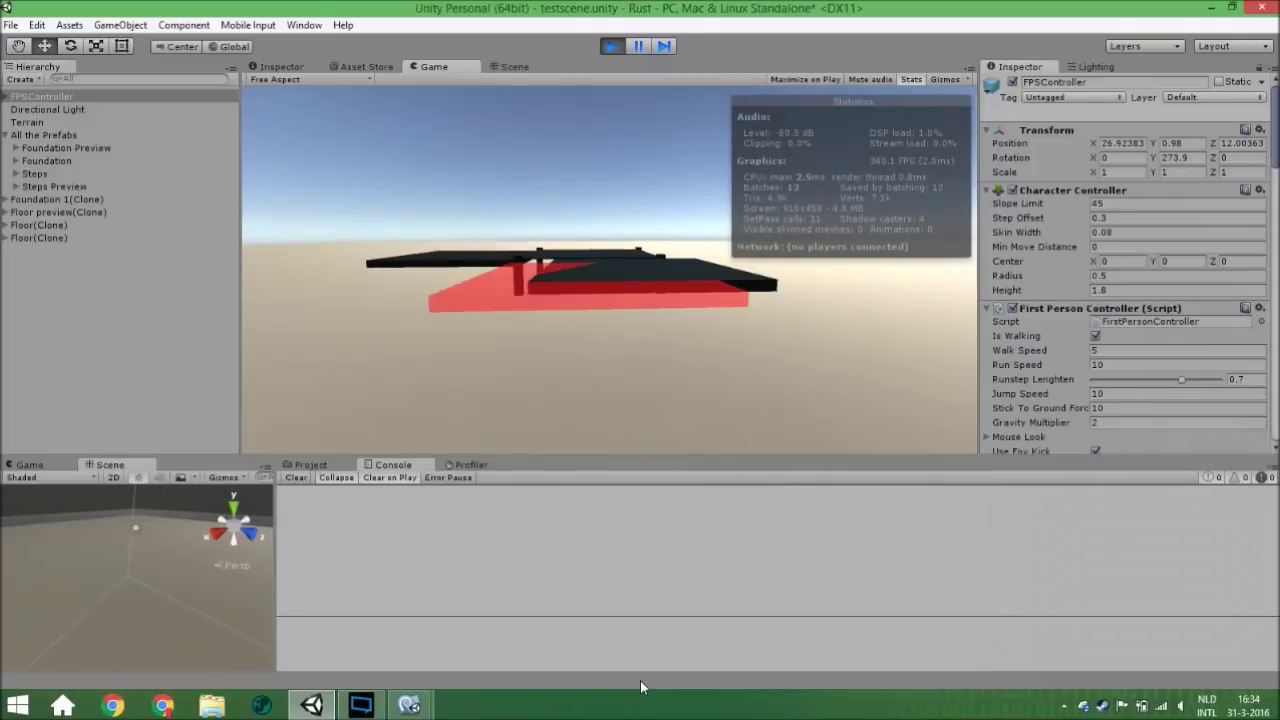
{"action": "key", "text": "w"}
{"action": "key", "text": "a"}
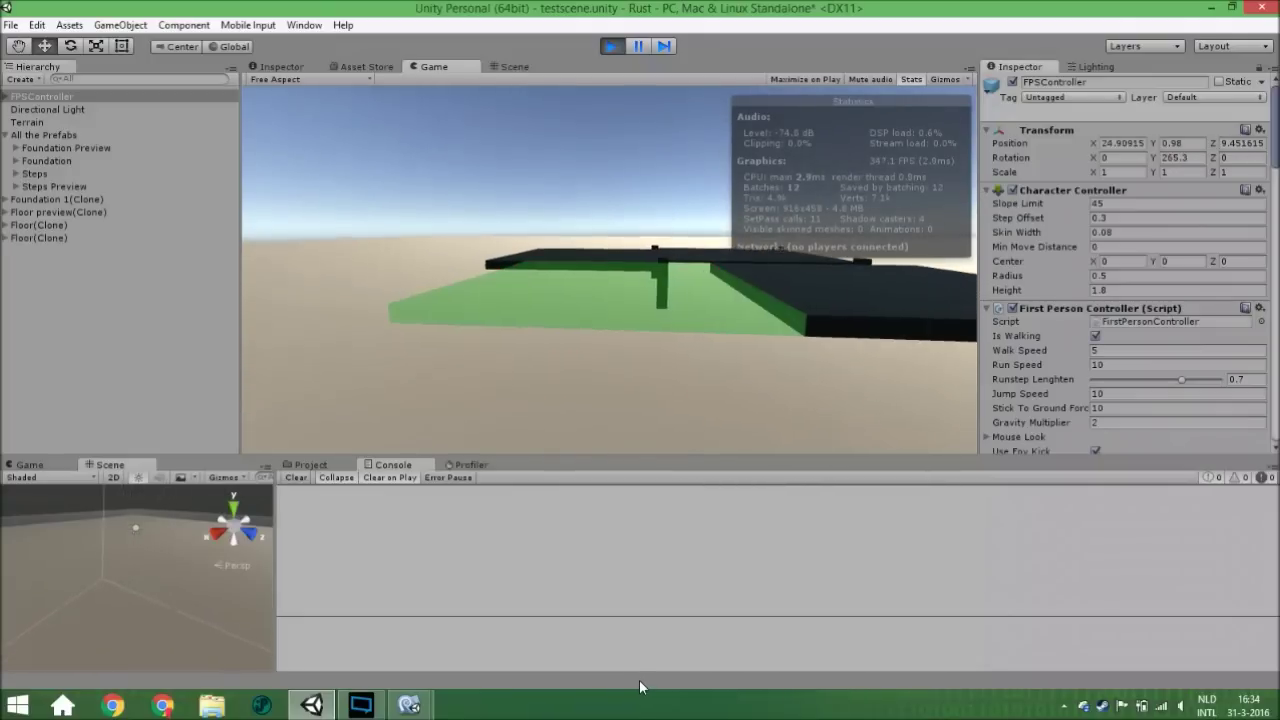
{"action": "key", "text": "e"}
{"action": "key", "text": "w"}
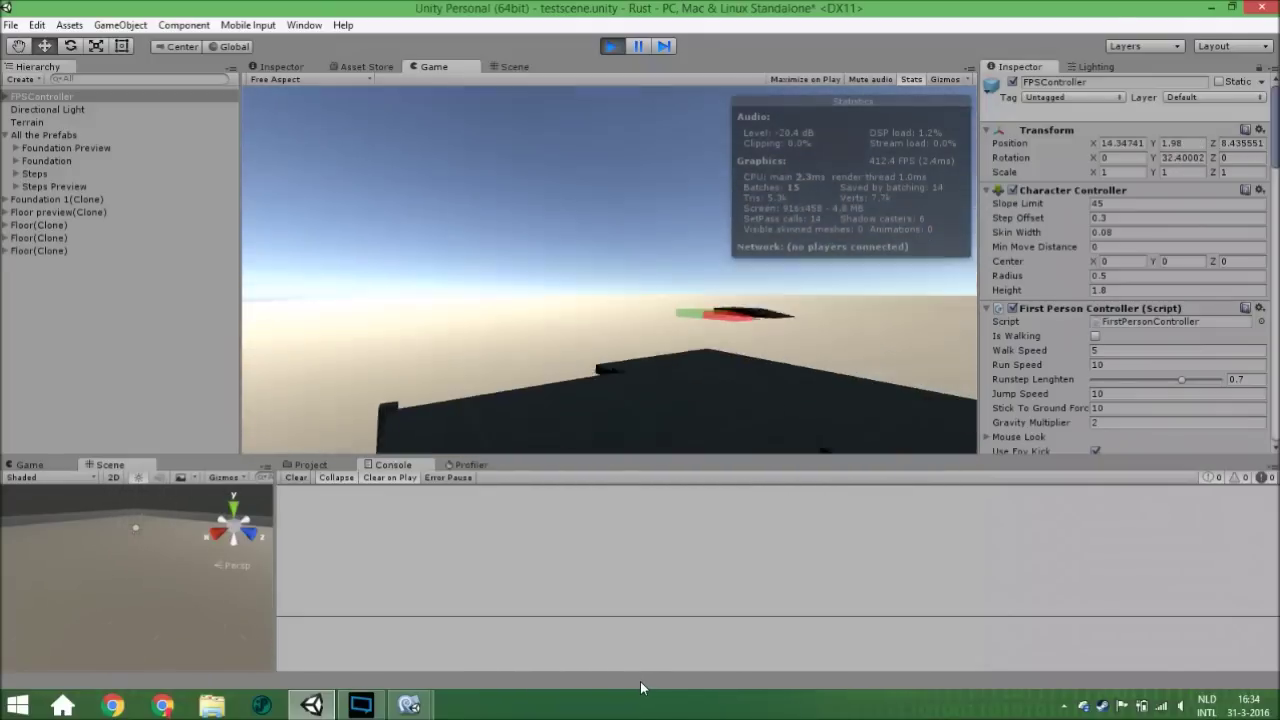
{"action": "key", "text": "w"}
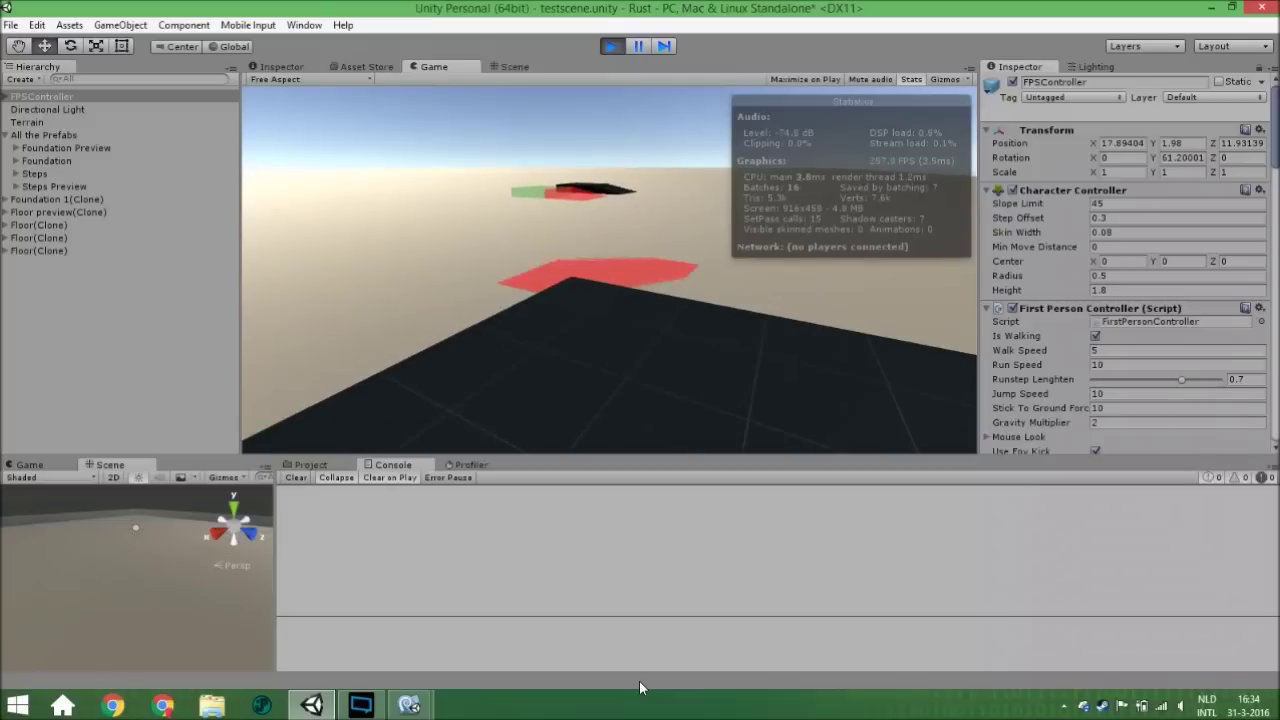